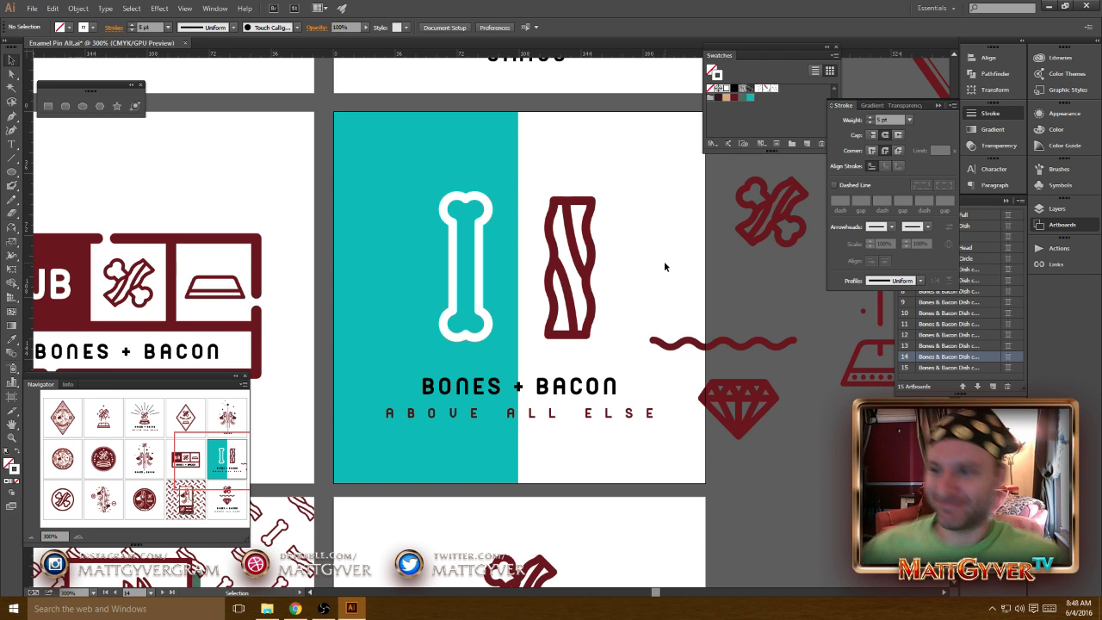
Move the bone and bacon icons together slightly higher on the teal-and-white artboard.
left_click(592, 281)
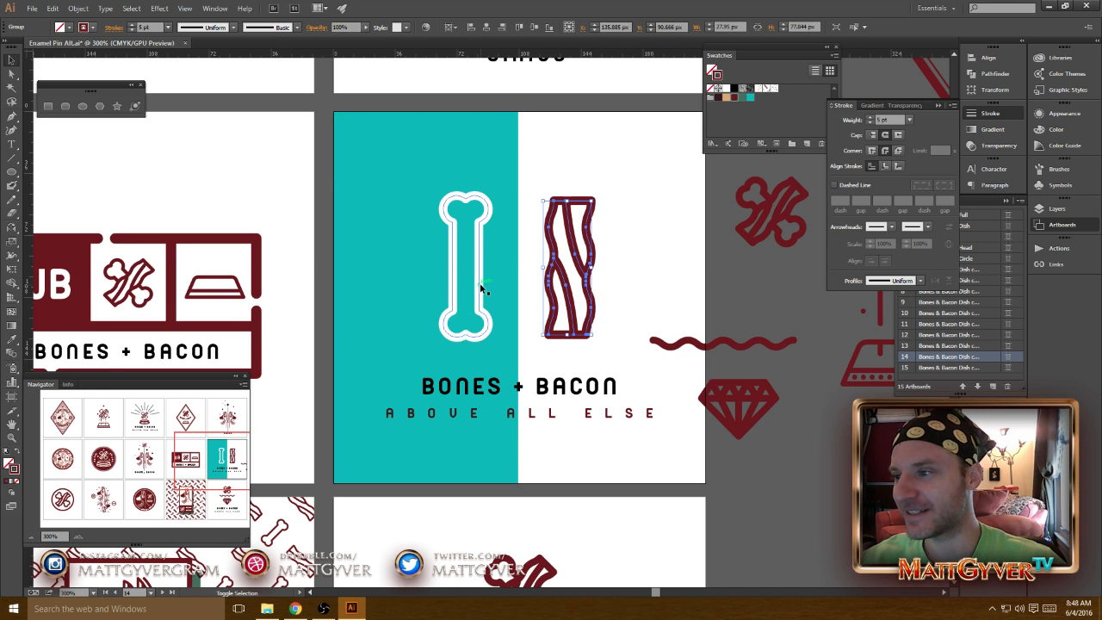
left_click(479, 283, "shift")
key("Up")
key("Up")
key("Up")
key("Up")
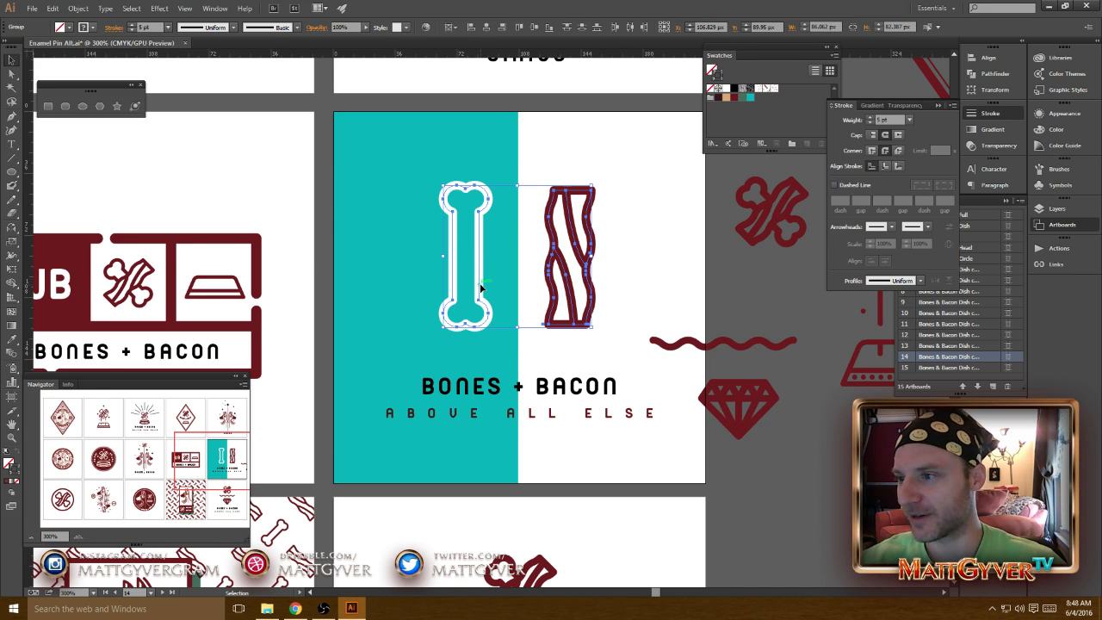
left_click(603, 359)
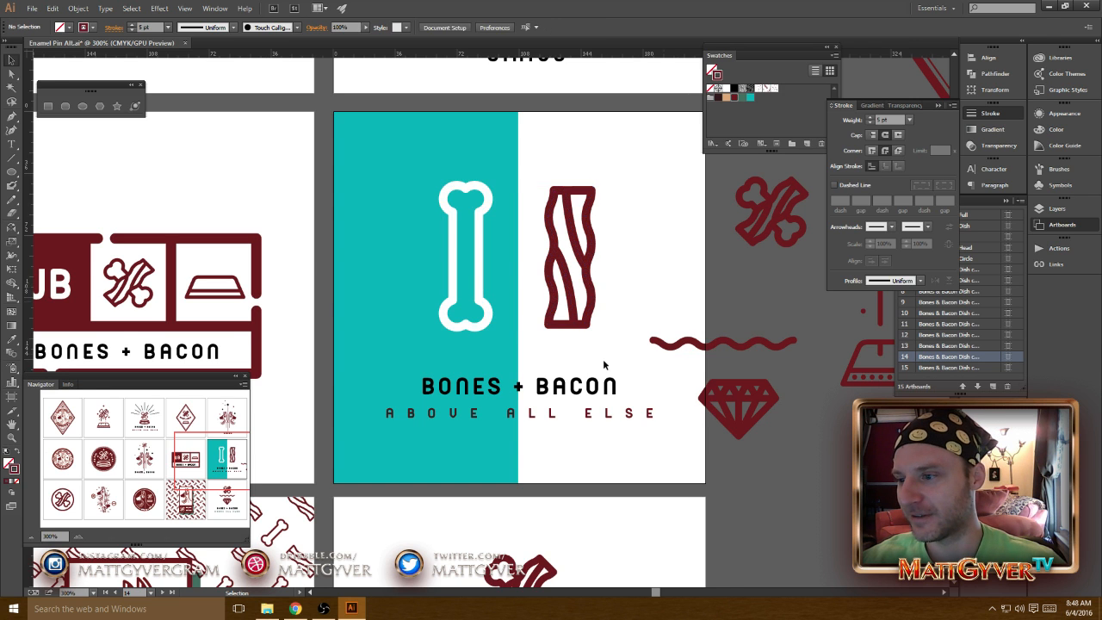
Move the BONES + BACON title and the ABOVE ALL ELSE tagline together up closer to the icons.
left_click(578, 389)
left_click(606, 416, "shift")
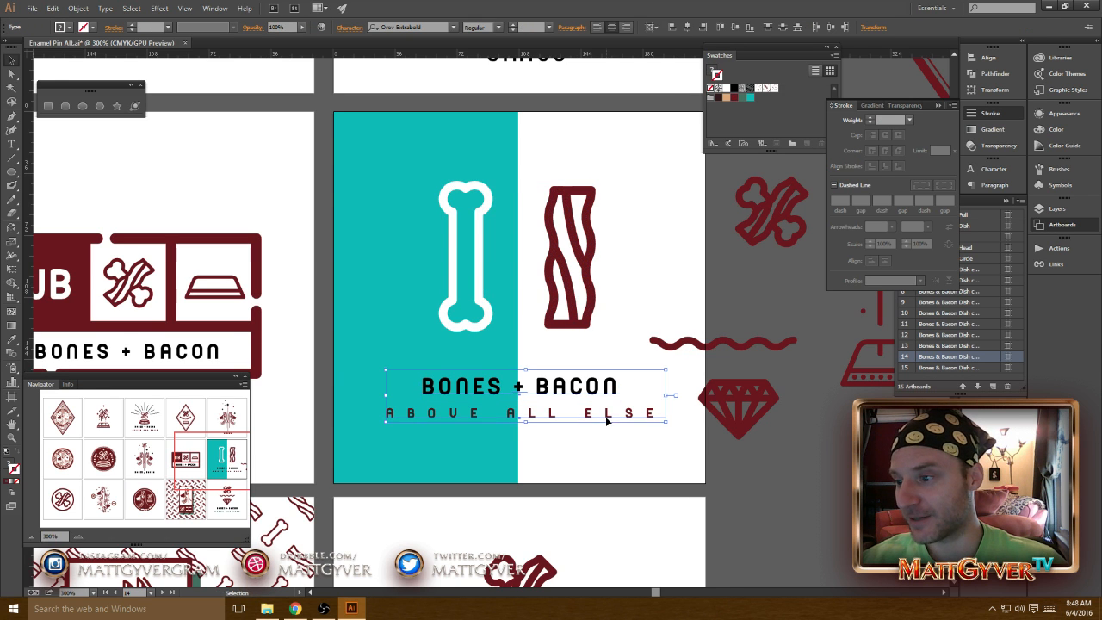
key("Up")
key("Up")
key("Up")
key("Up")
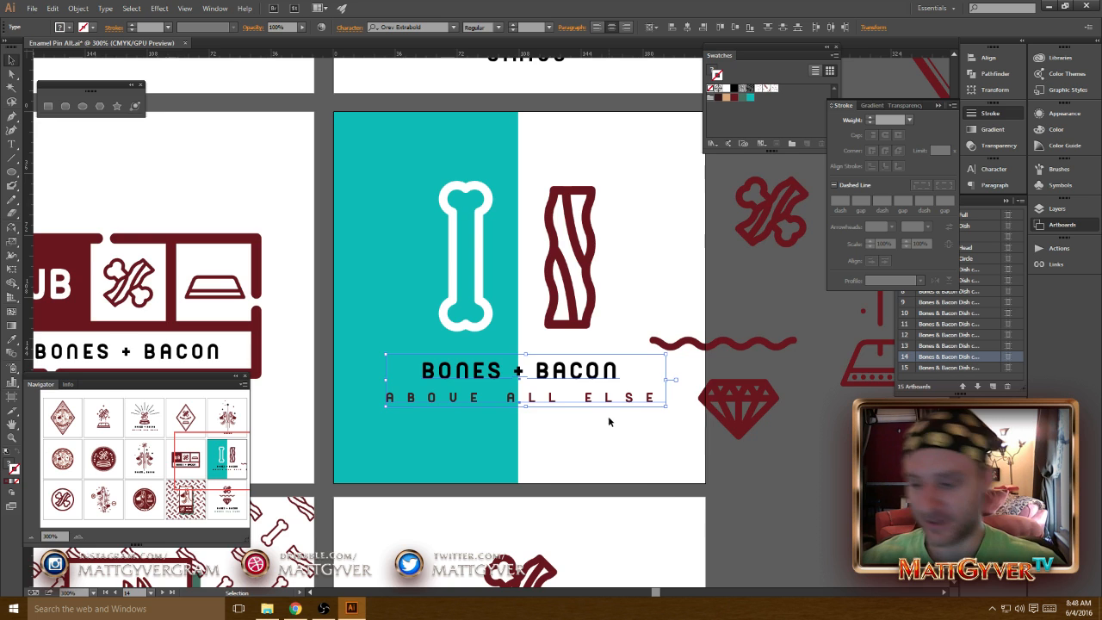
key("ctrl+plus")
key("ctrl+plus")
key("ctrl+plus")
key("ctrl+plus")
key("ctrl+minus")
key("ctrl+minus")
key("ctrl+minus")
key("ctrl+minus")
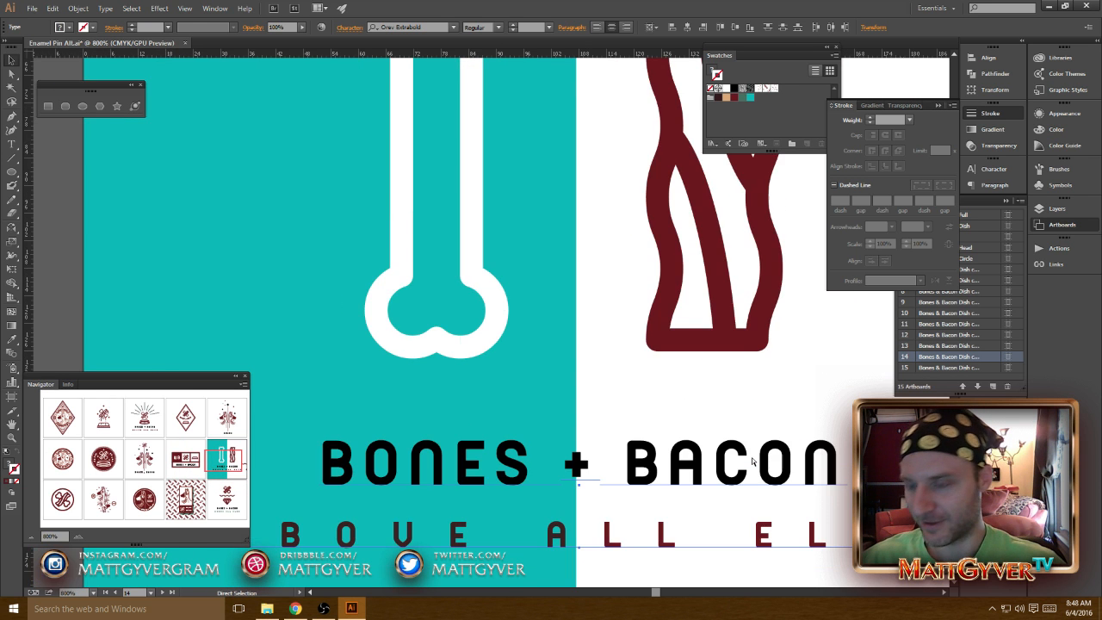
left_click(753, 455)
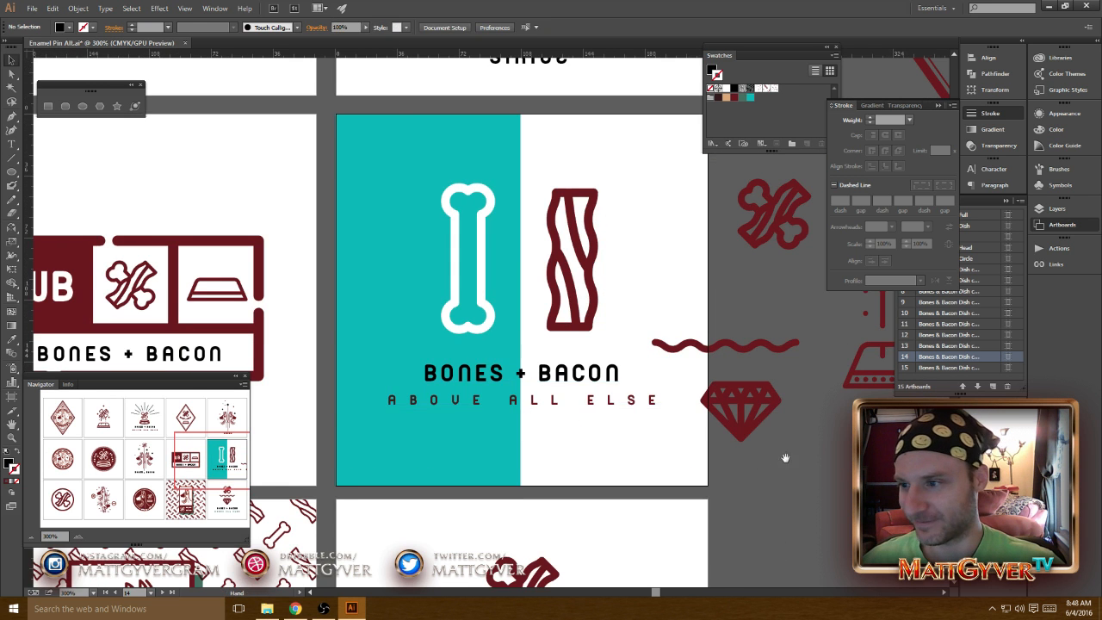
Move the wavy line and diamond graphics beside the artboard farther down and away from it.
scroll(632, 429, "up", 1)
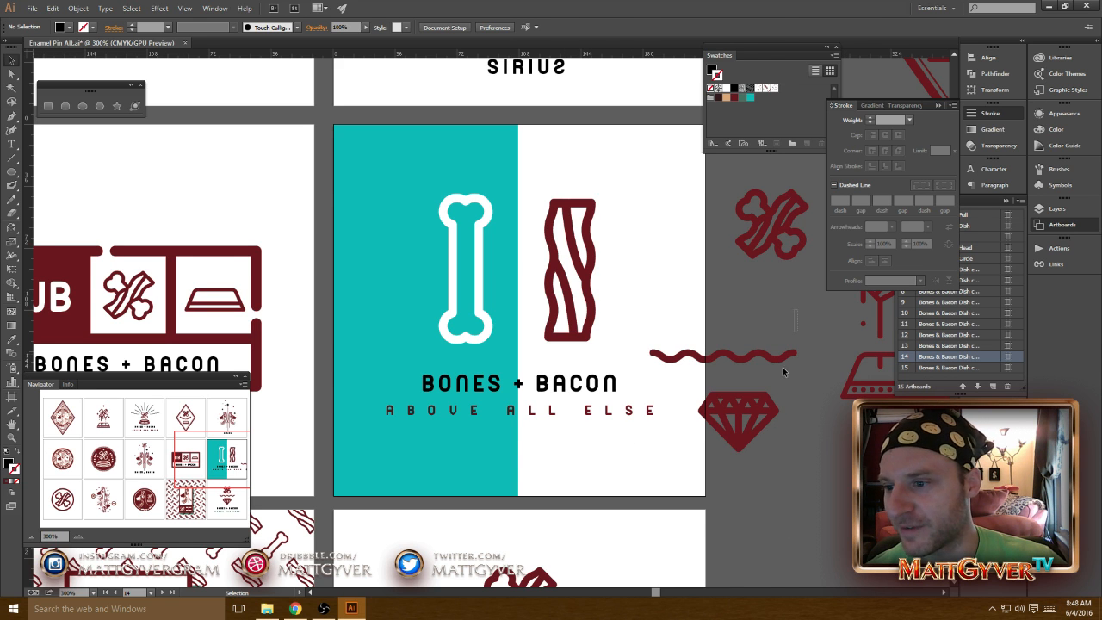
left_click_drag(797, 460, 680, 372)
left_click_drag(758, 426, 847, 502)
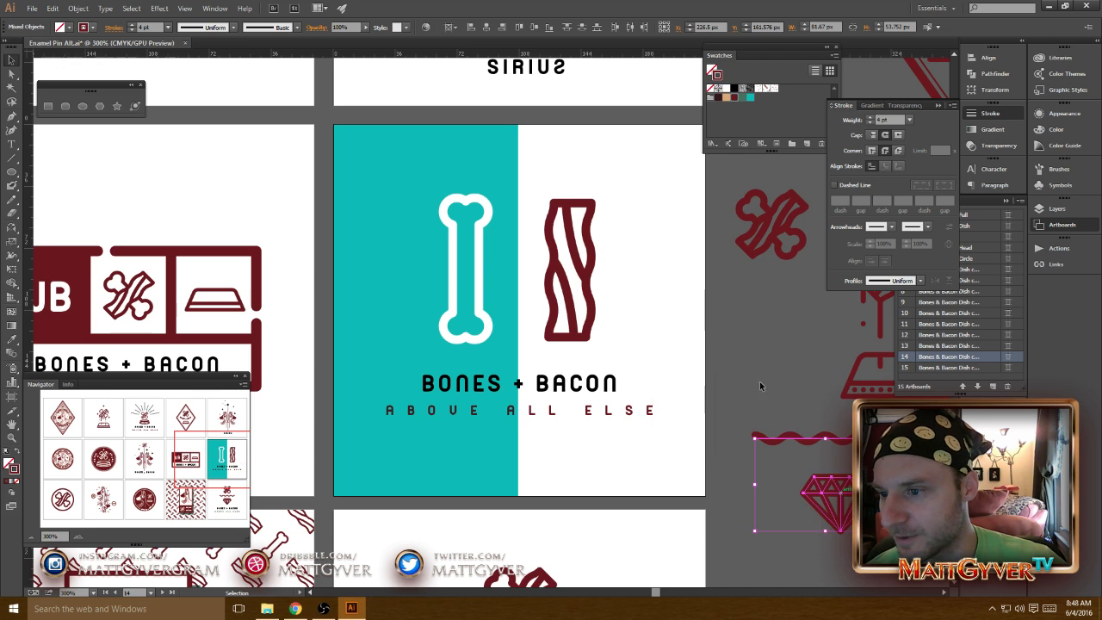
left_click(754, 341)
left_click_drag(506, 380, 566, 388)
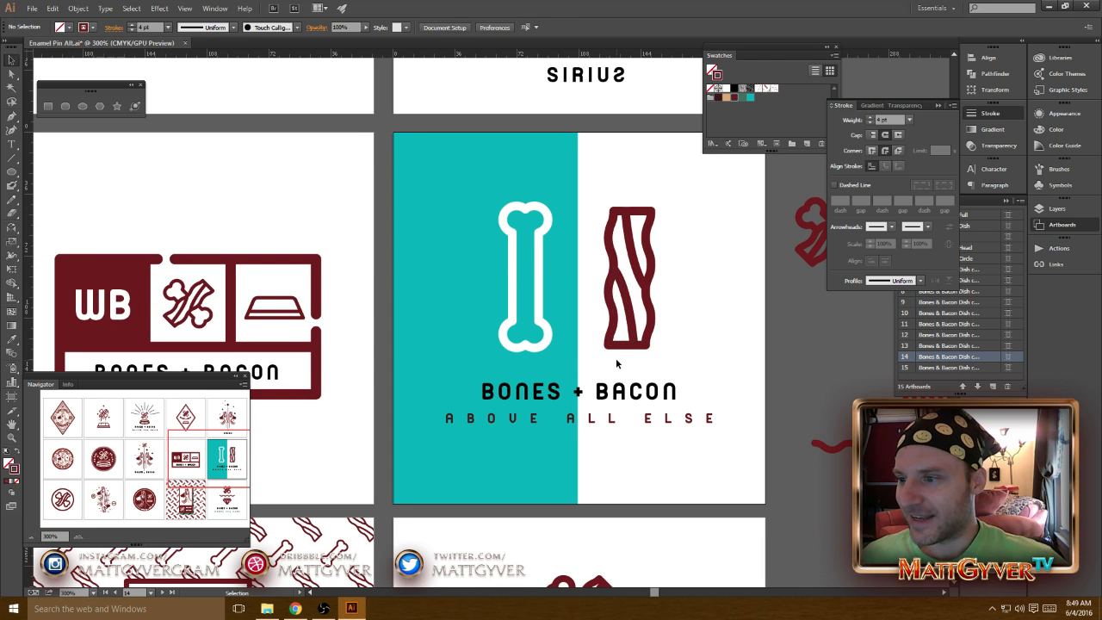
left_click_drag(717, 300, 697, 311)
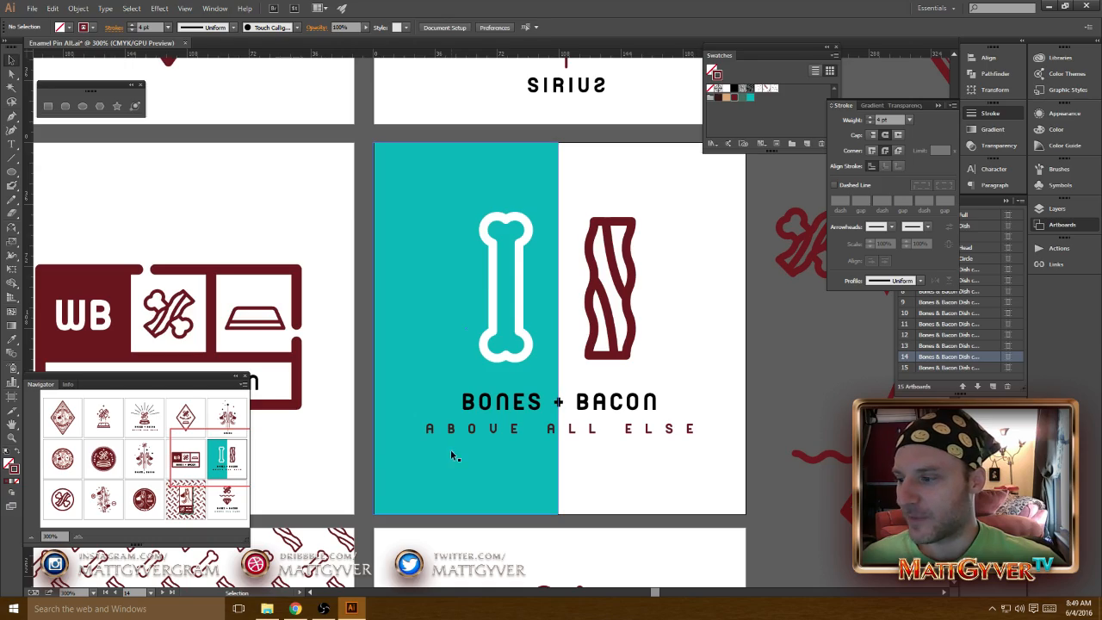
Launch Photoshop and dismiss the open save alert in Illustrator.
left_click(13, 609)
left_click(887, 369)
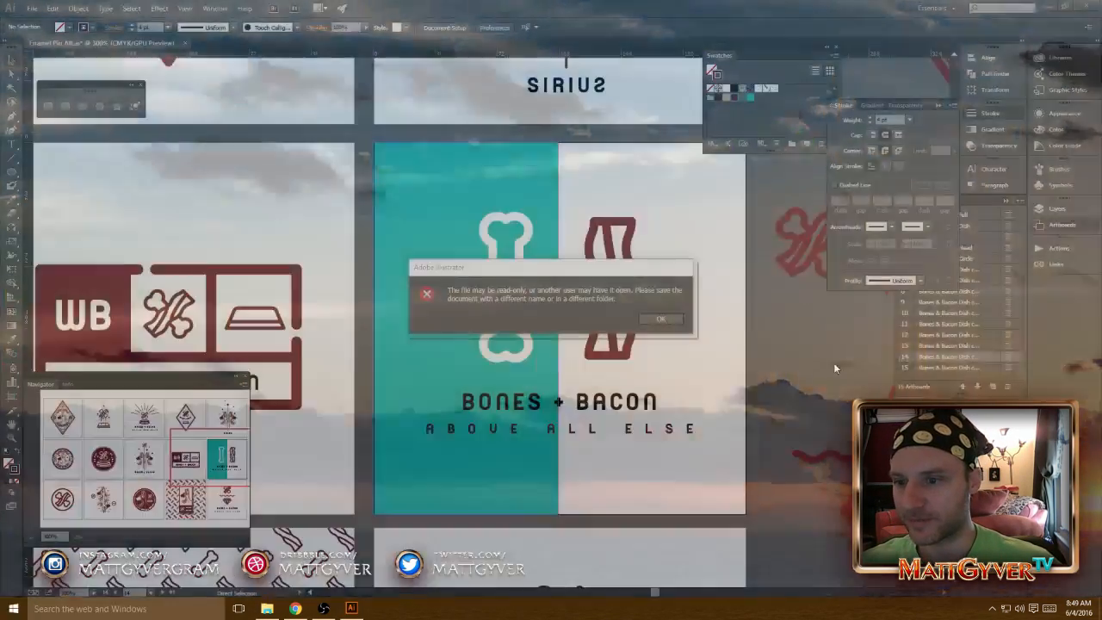
left_click(663, 324)
Save the artwork to the Desktop as Enamel Pin Alt.ai in Illustrator CC format with the default options.
left_click(32, 8)
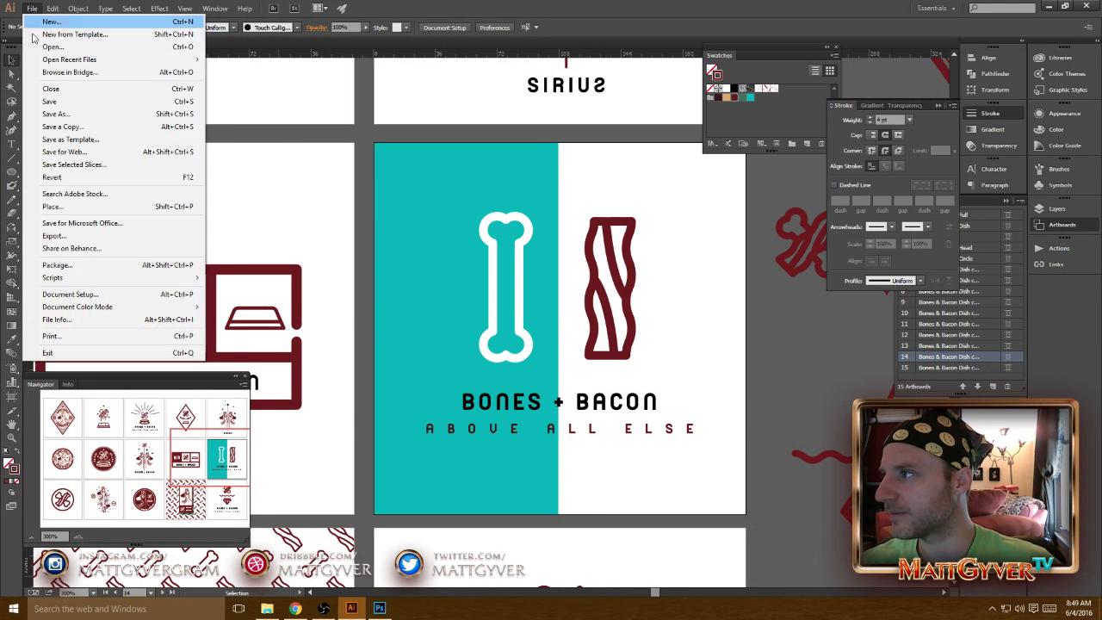
left_click(65, 115)
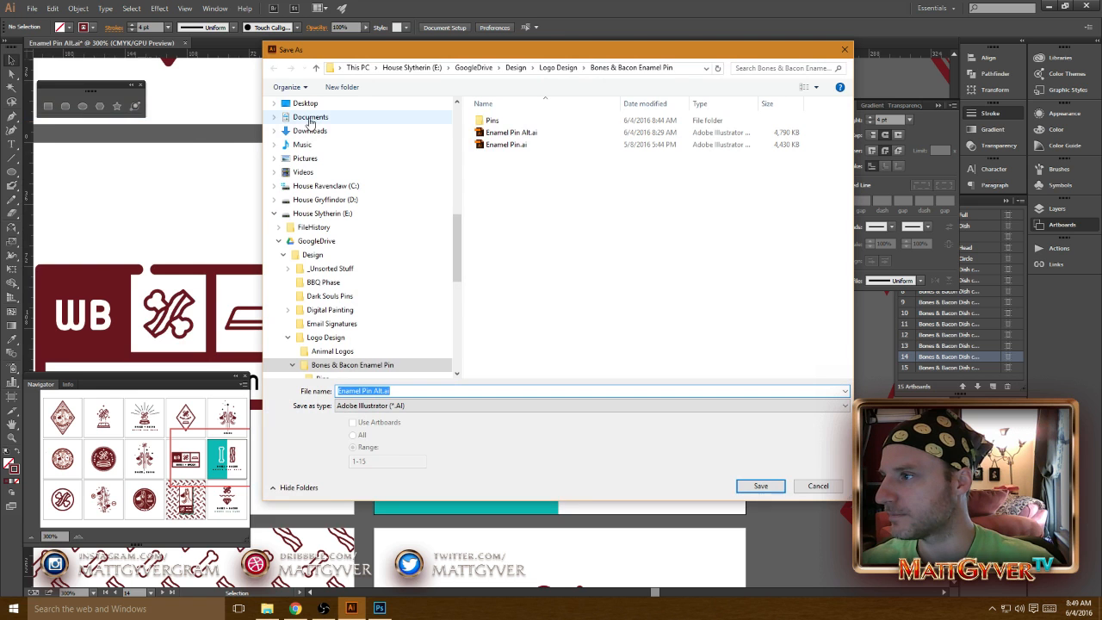
left_click(309, 104)
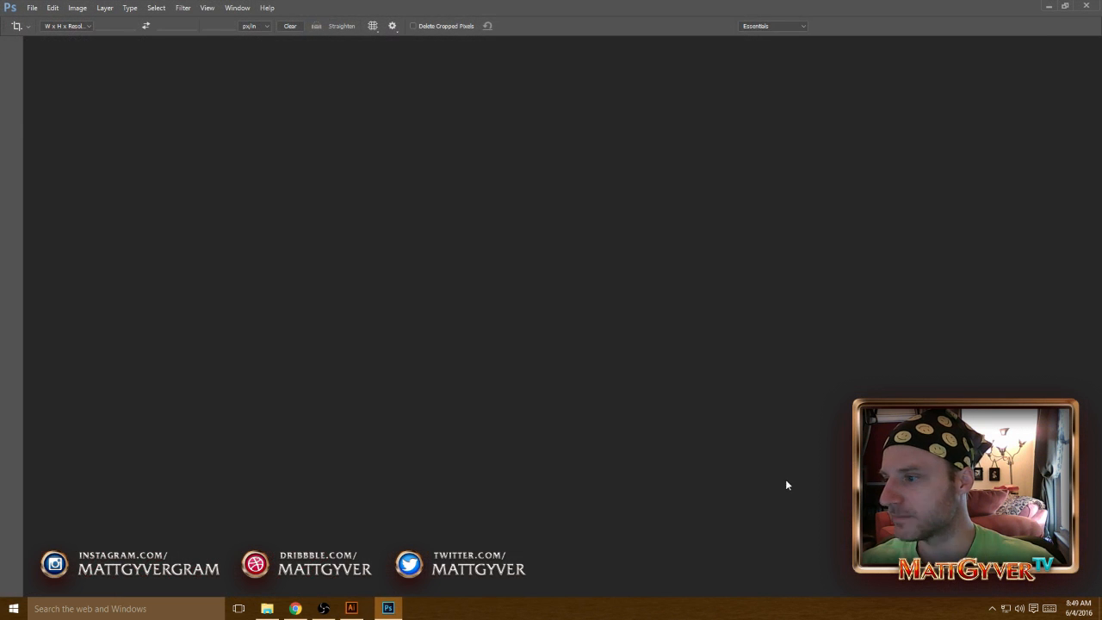
key("alt+Tab")
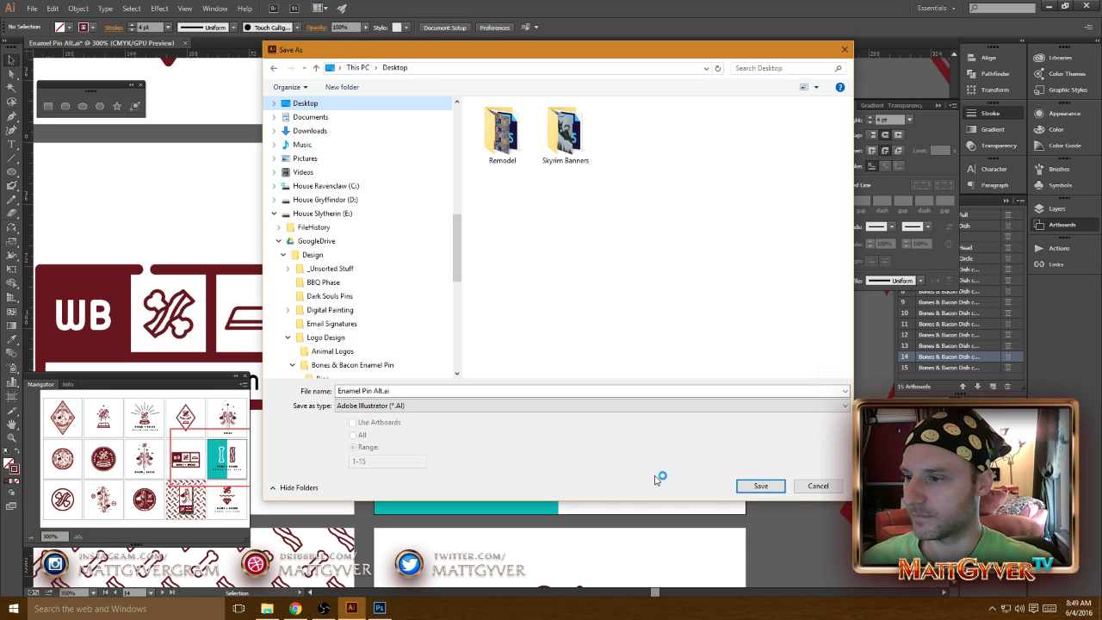
left_click(761, 486)
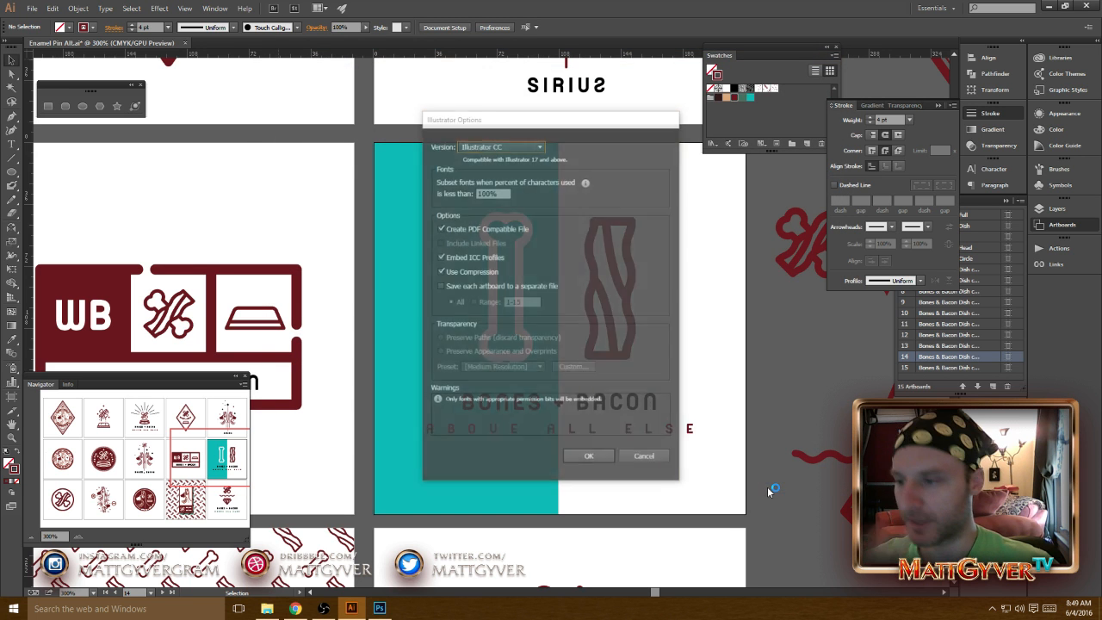
left_click(591, 462)
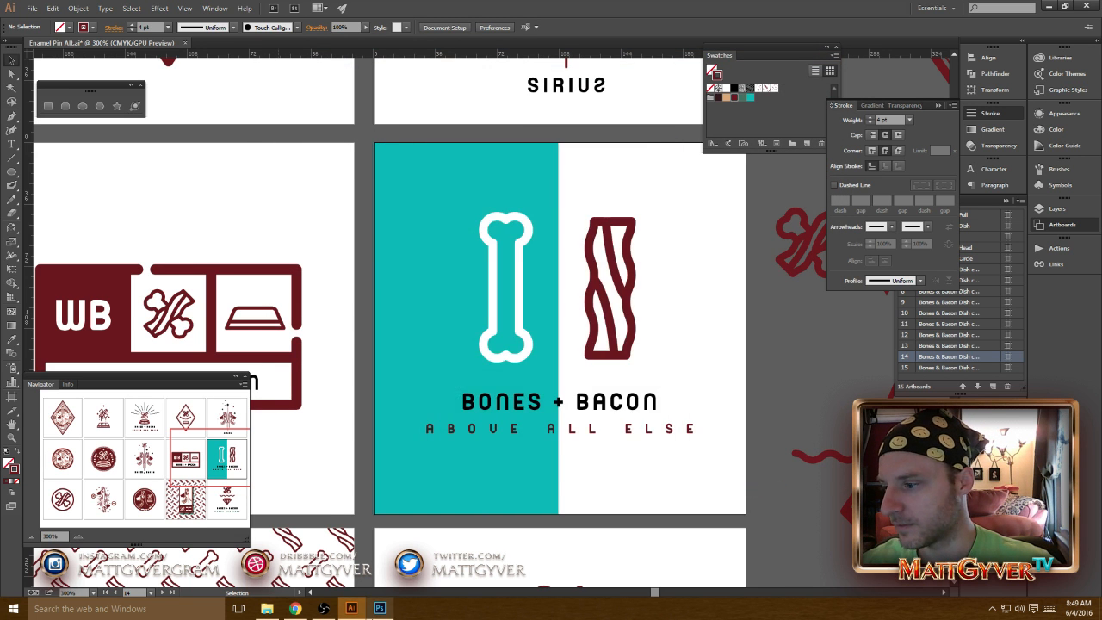
Switch to Photoshop and create a new Artboard document with the Apple Watch 38mm (272, 340) size.
left_click(380, 607)
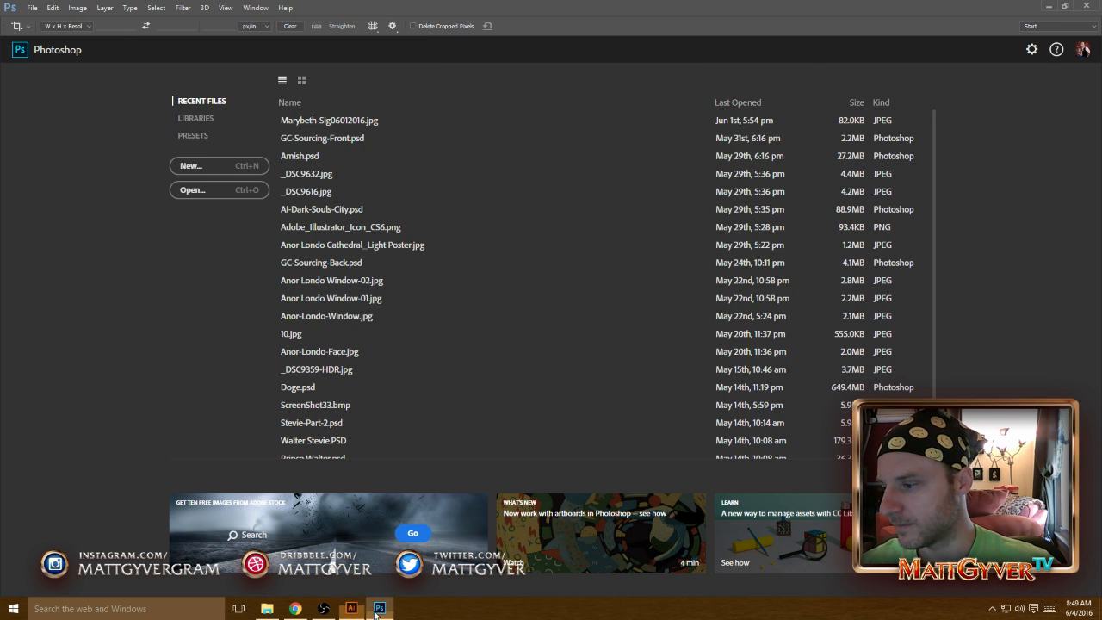
left_click(218, 167)
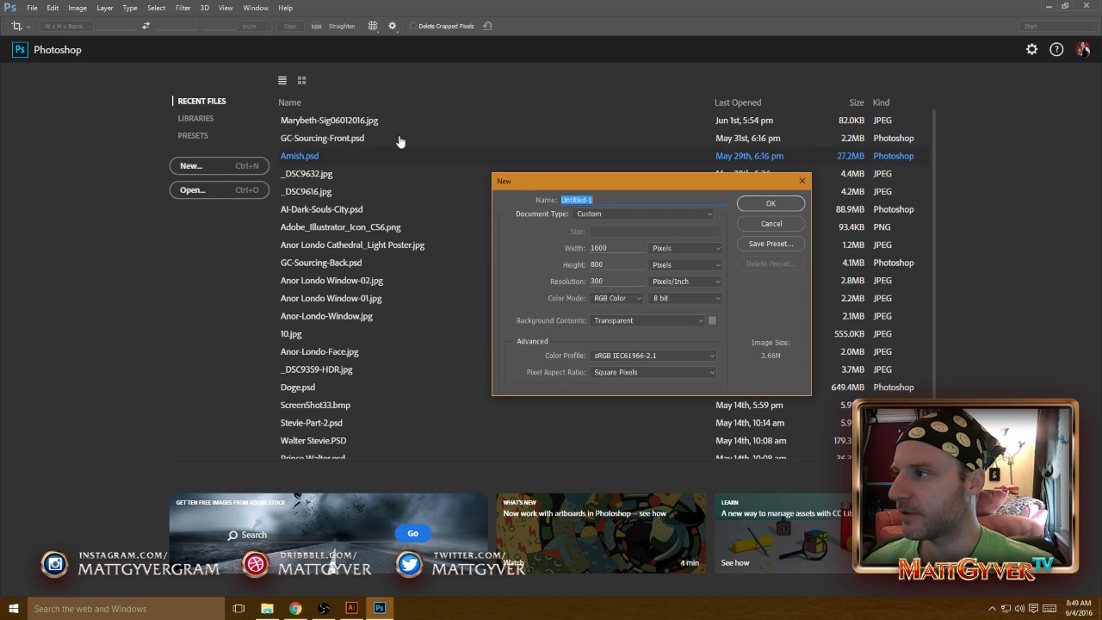
left_click(702, 212)
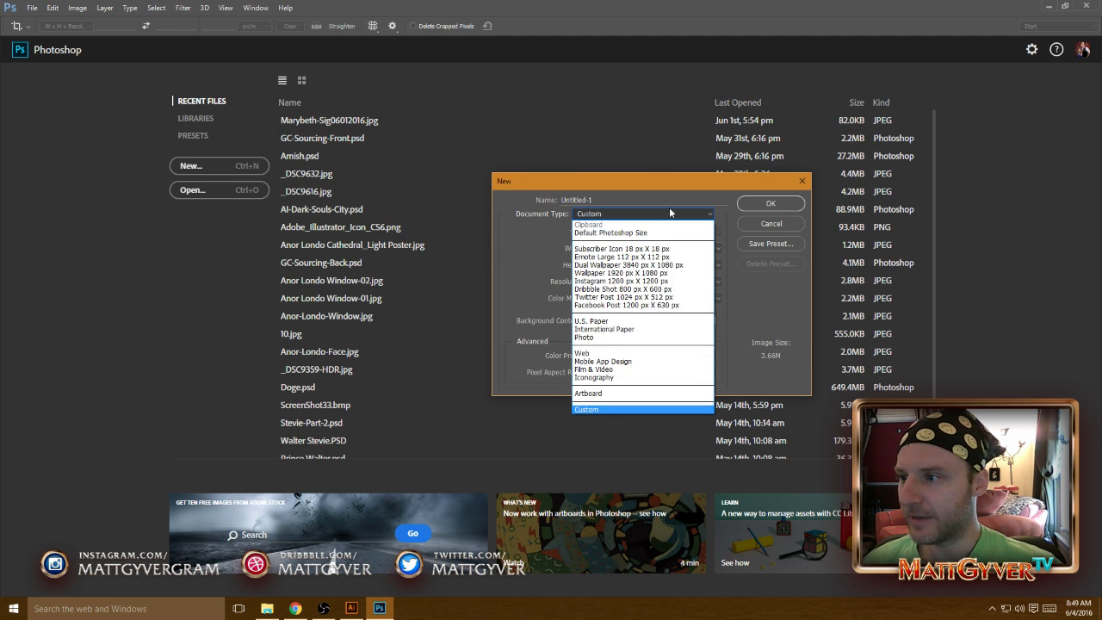
left_click(614, 394)
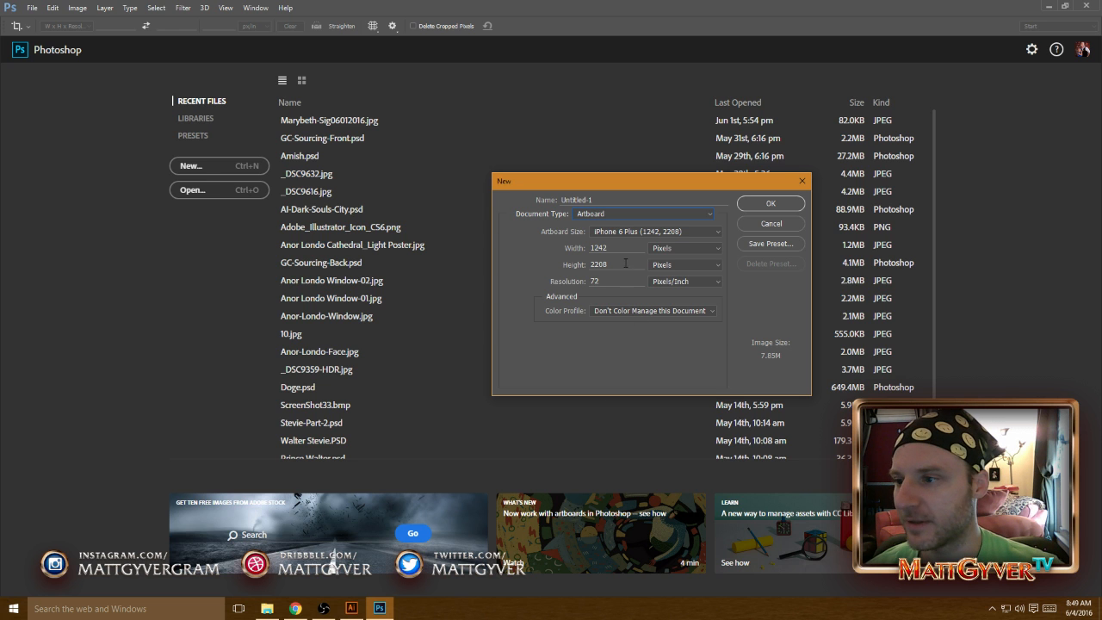
left_click(705, 233)
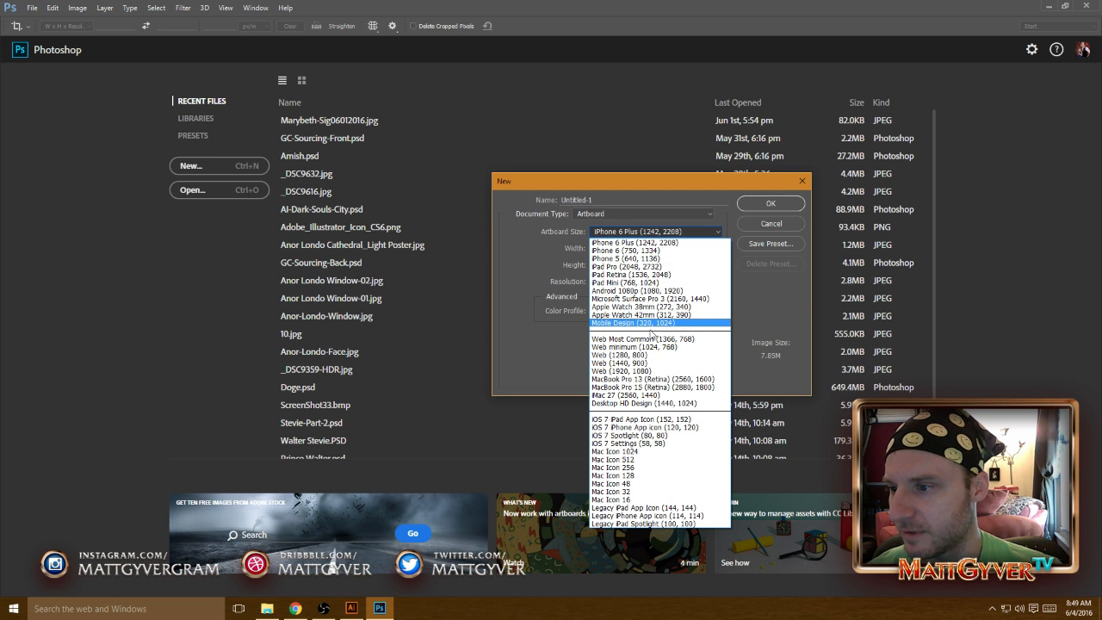
left_click(657, 308)
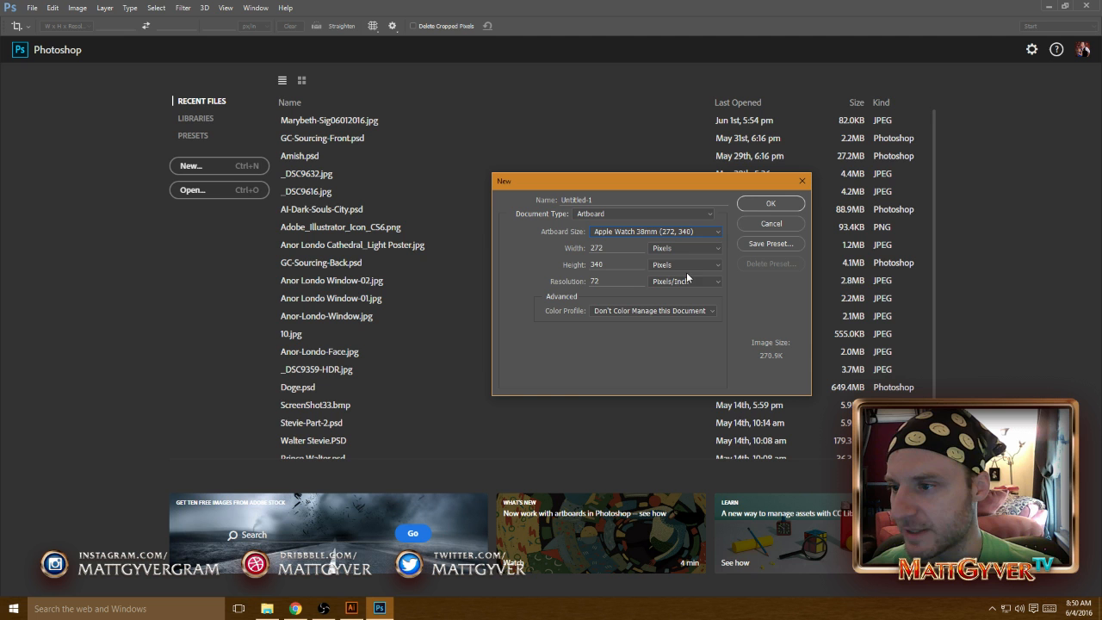
left_click(762, 205)
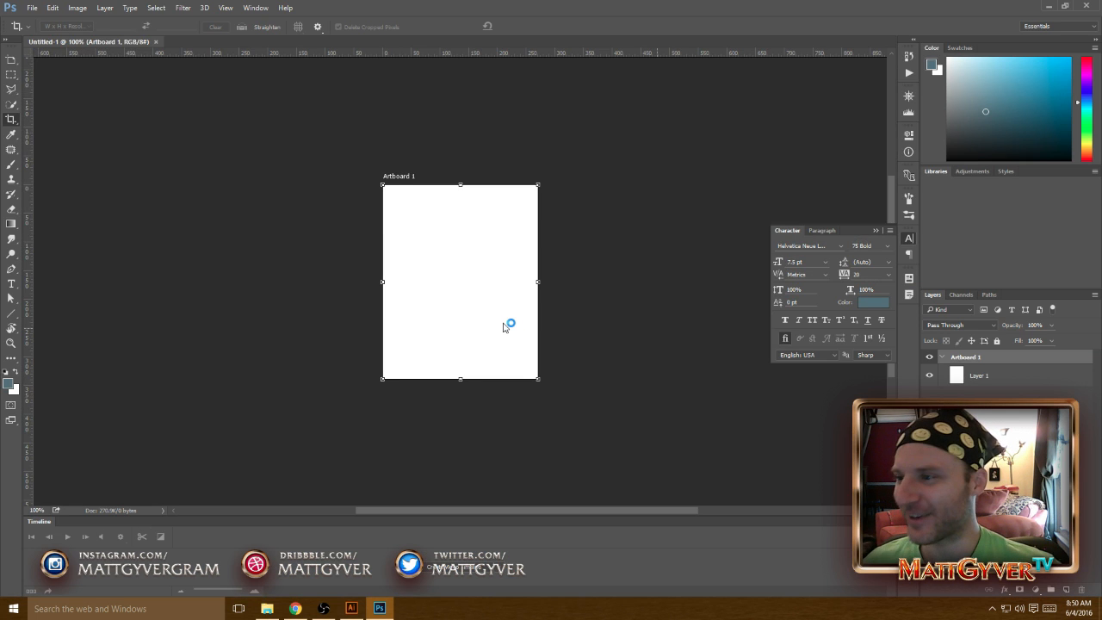
Activate the Artboard tool and rename Artboard 1 as Screen-1-1024x768.
left_click(11, 59)
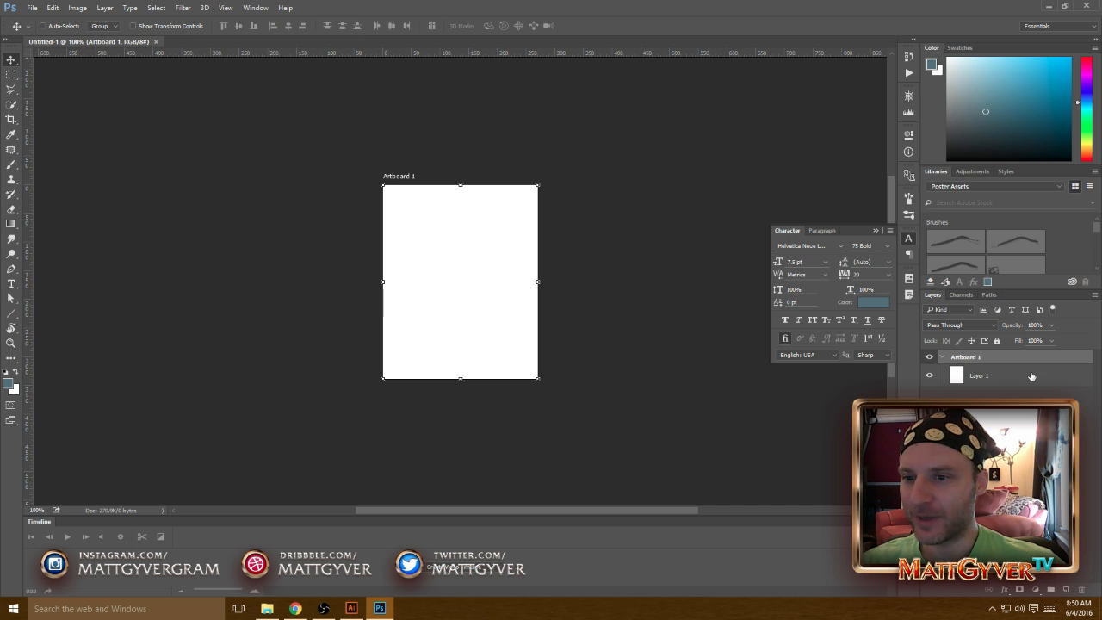
key("shift+v")
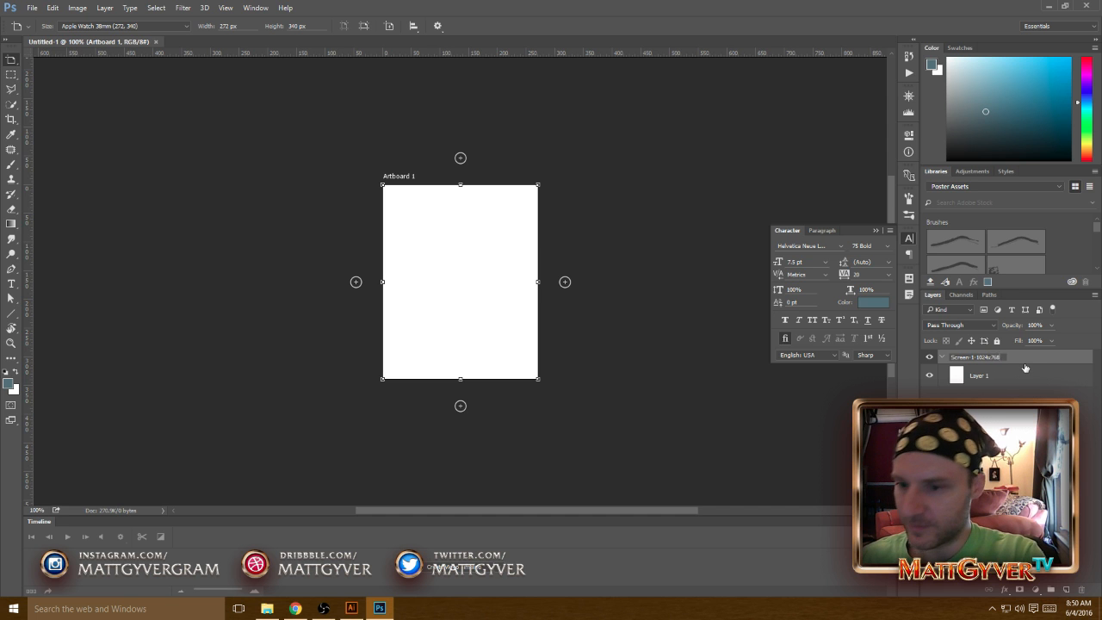
key("Return")
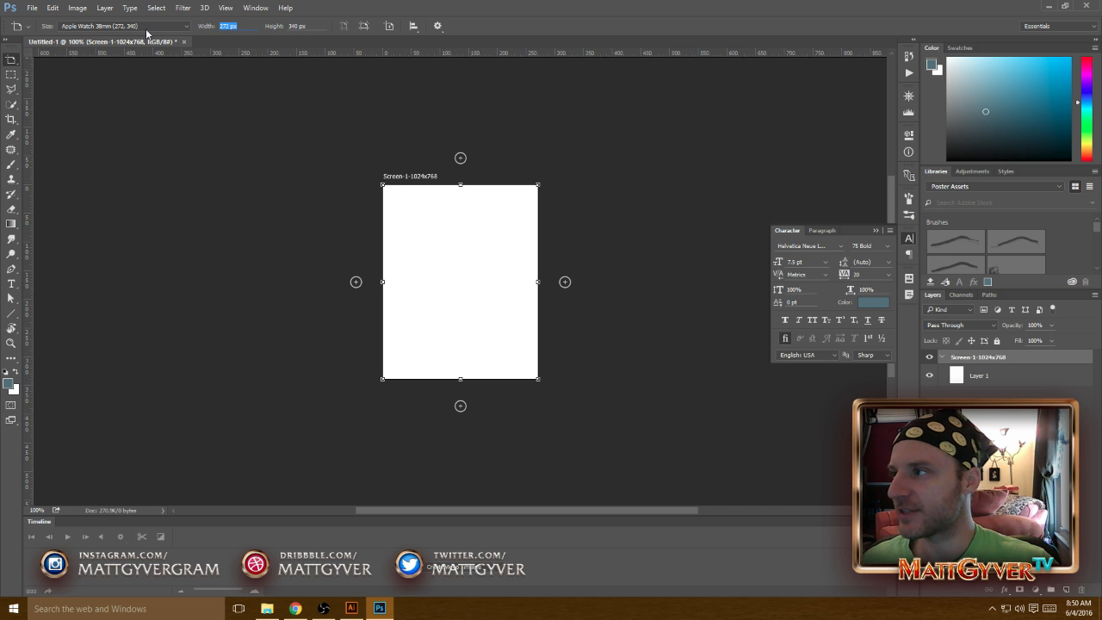
Resize the artboard to 1024 px wide and 768 px high.
type("102")
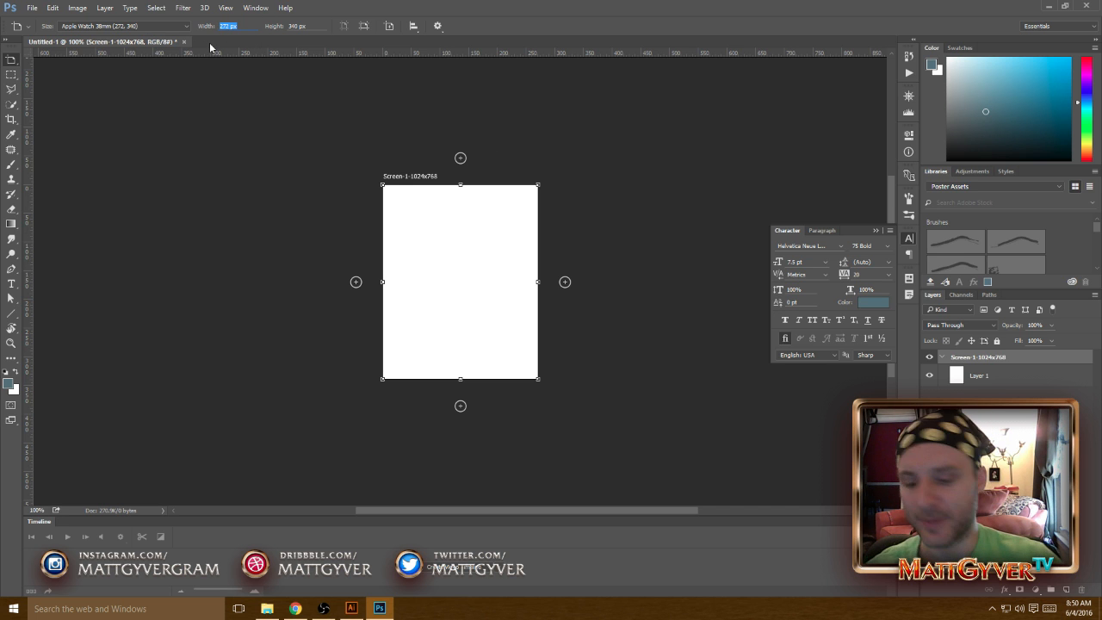
type("4")
key("Tab")
type("768")
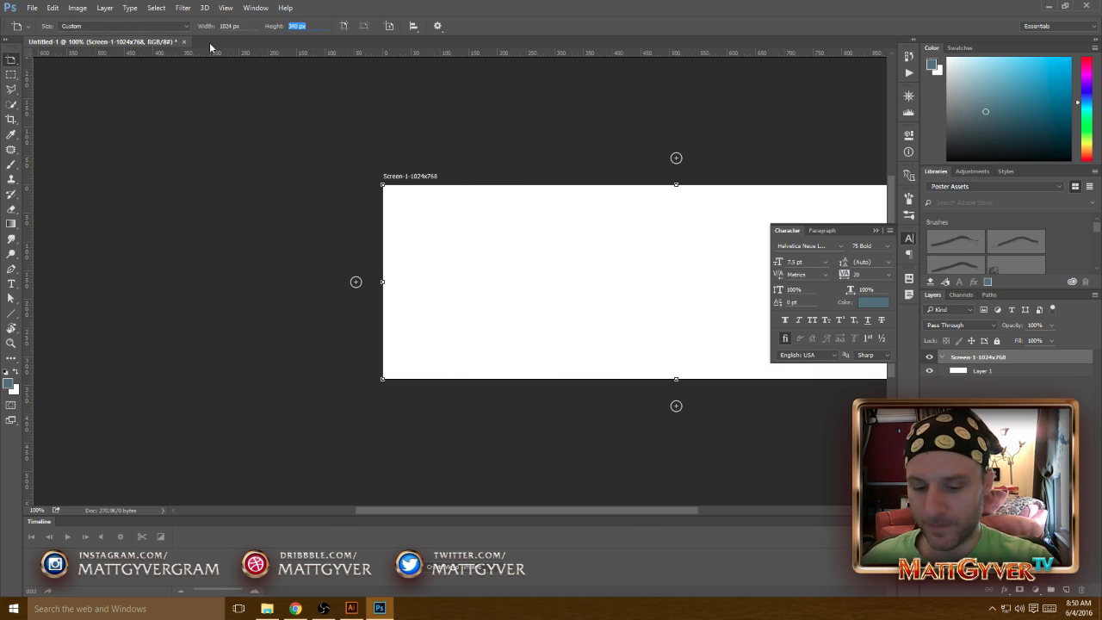
key("Return")
key("ctrl+minus")
key("ctrl+minus")
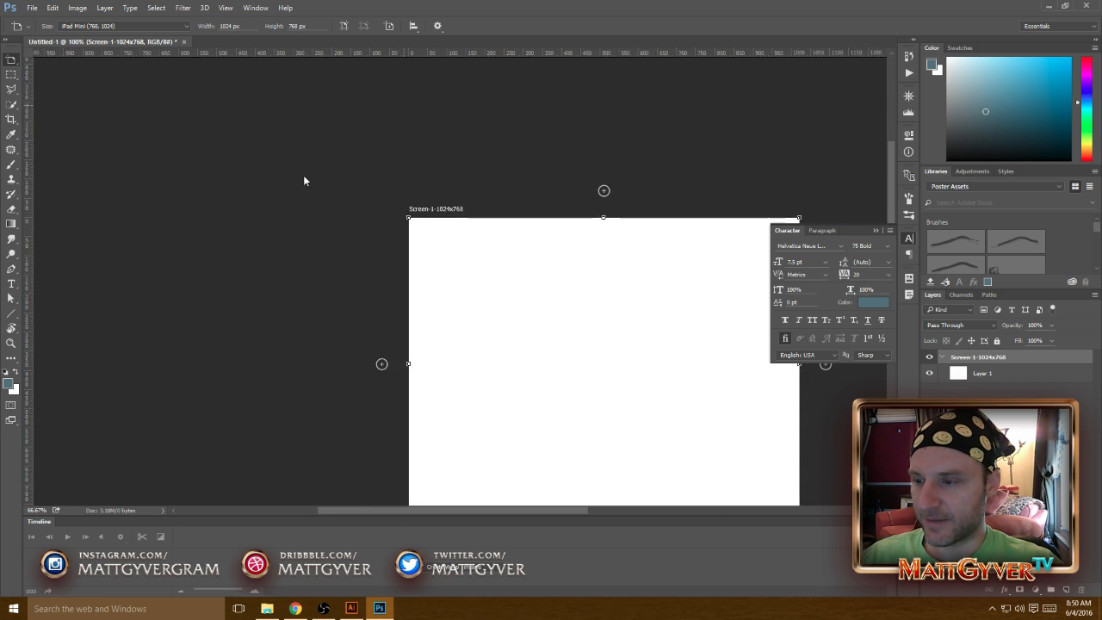
left_click_drag(697, 307, 492, 227)
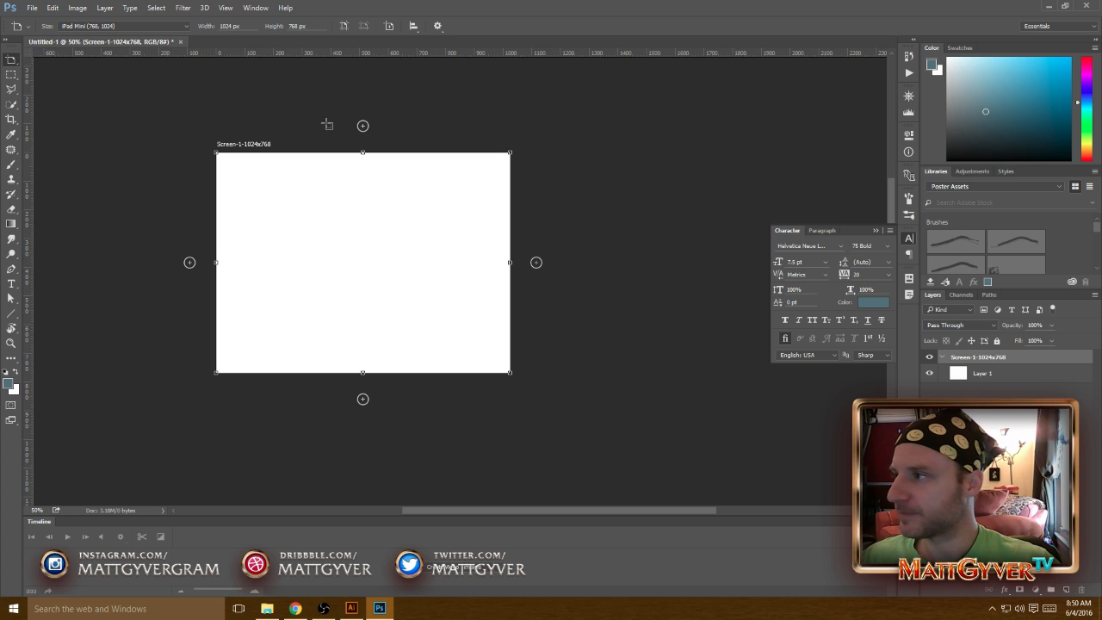
Brush zigzag strokes on Layer 1, in the middle of the artboard and running off its right edge.
right_click(11, 64)
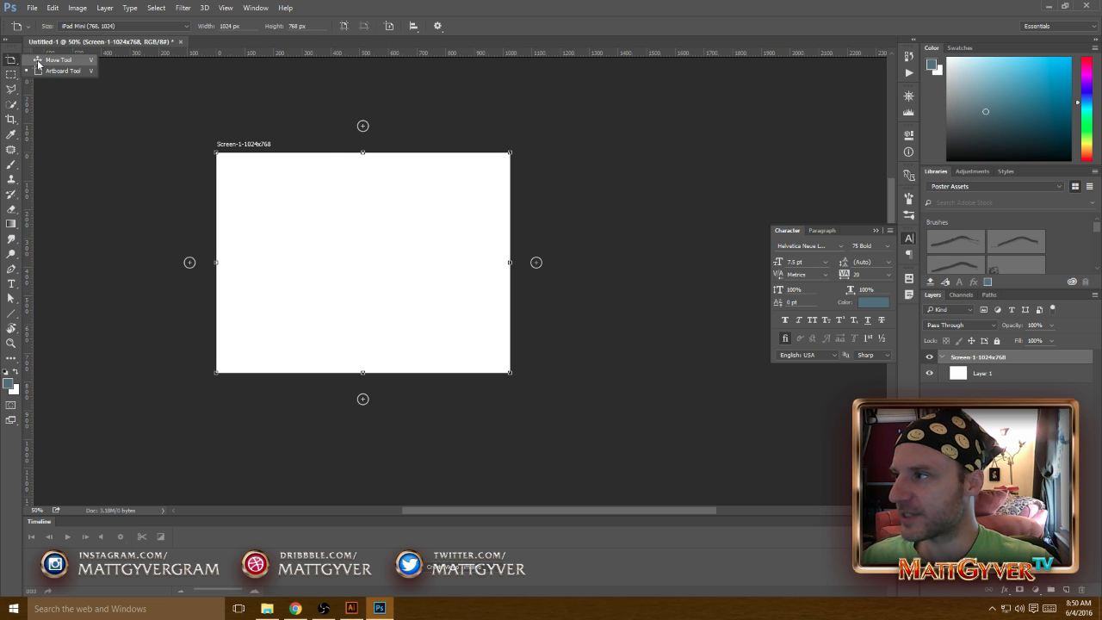
left_click(52, 60)
left_click(1031, 376)
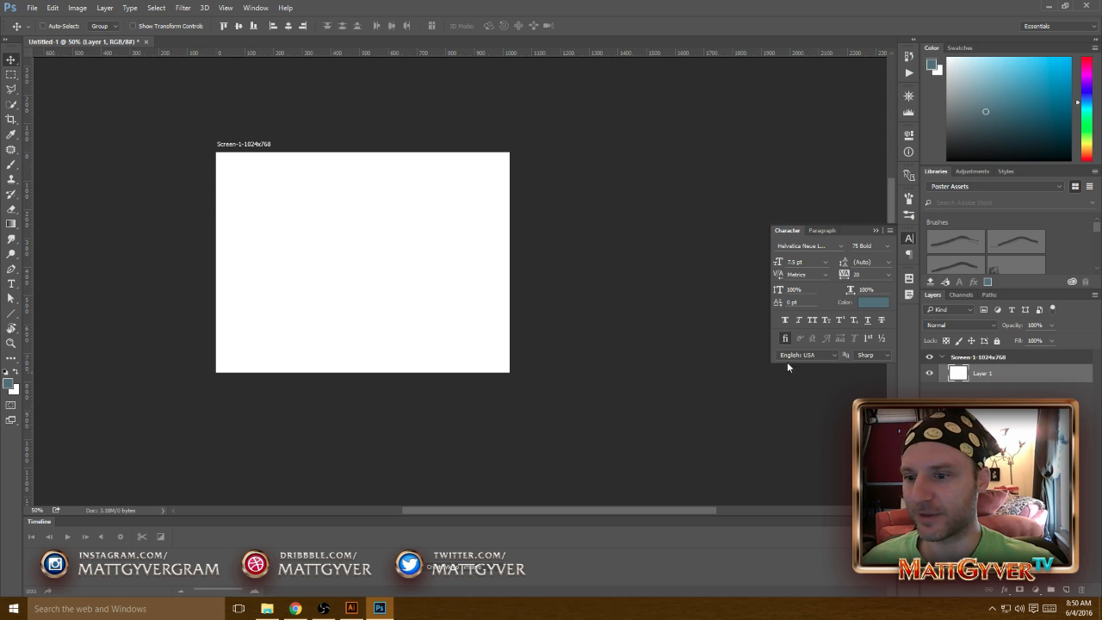
left_click(10, 166)
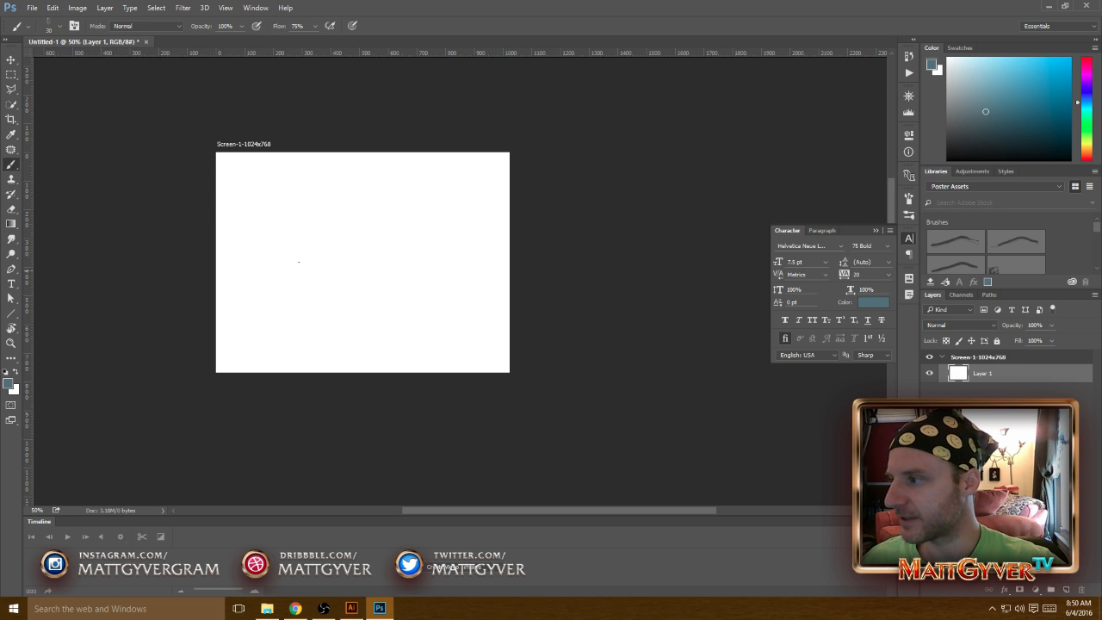
mouse_move(369, 199)
left_mouse_down()
mouse_move(344, 231)
mouse_move(396, 316)
left_mouse_up()
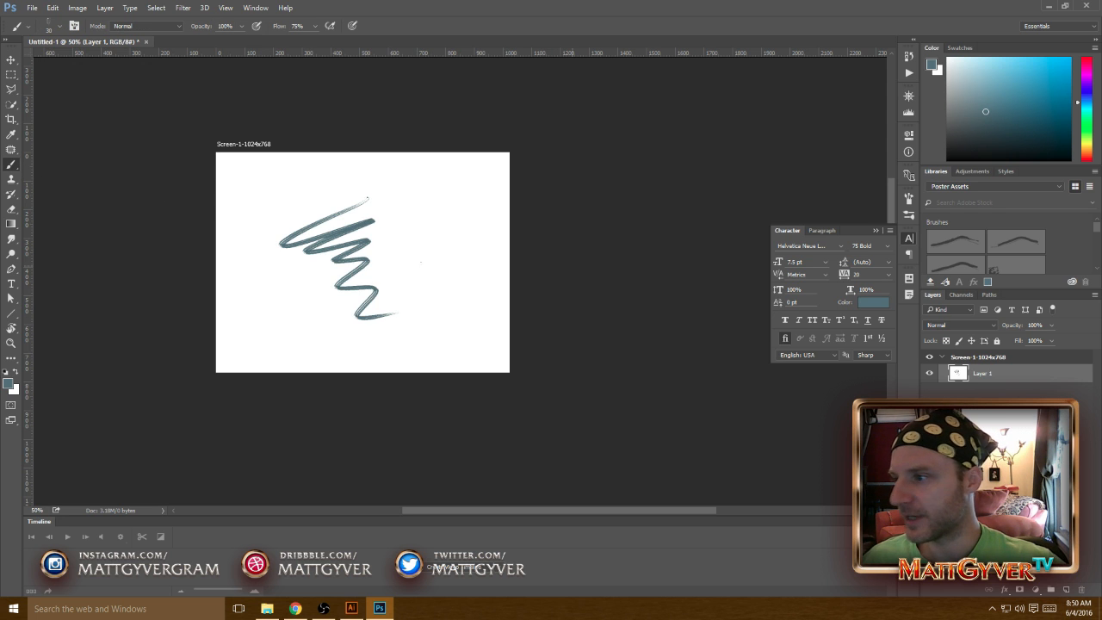
key("ctrl+plus")
left_click_drag(422, 203, 532, 153)
left_click_drag(470, 202, 558, 222)
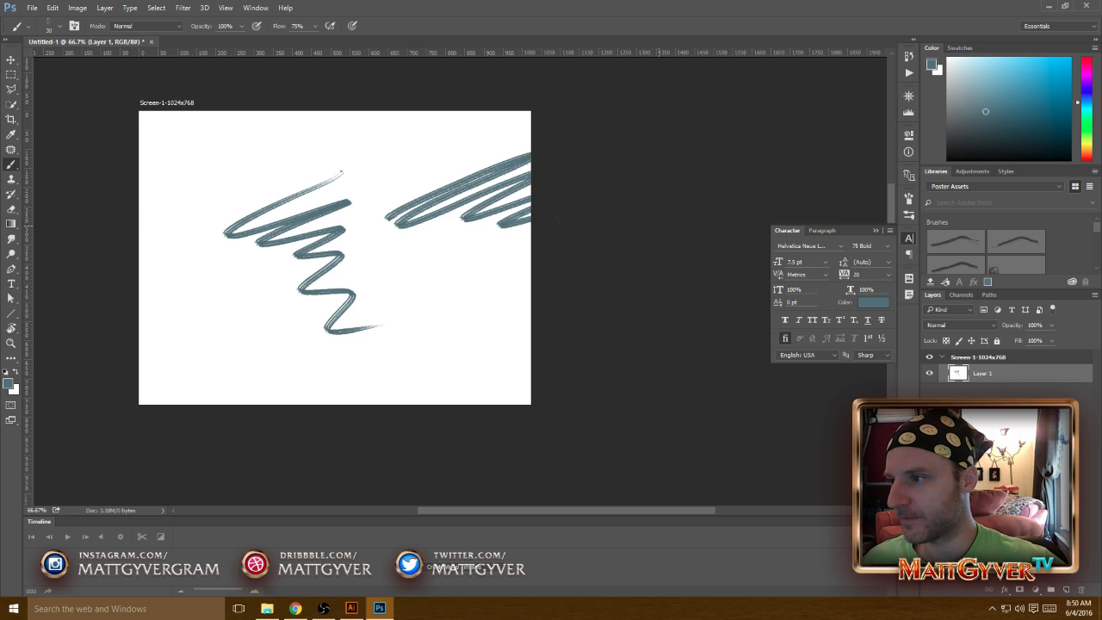
mouse_move(488, 310)
left_mouse_down()
mouse_move(549, 292)
mouse_move(465, 368)
left_mouse_up()
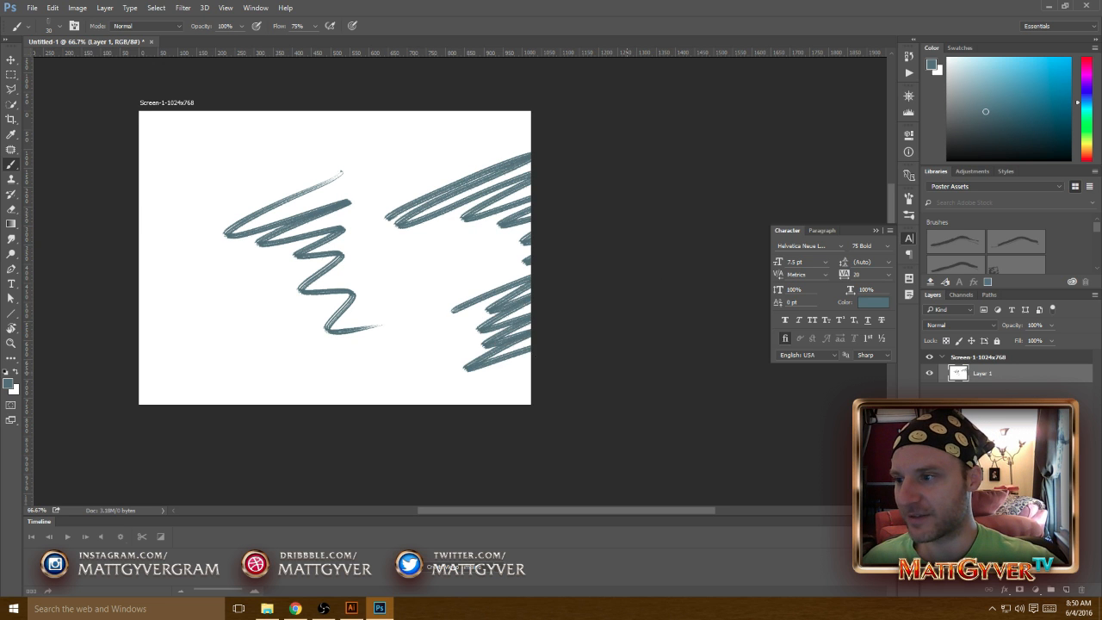
Try shifting the Layer 1 strokes to the left with the Move tool, and undo the move.
key("v")
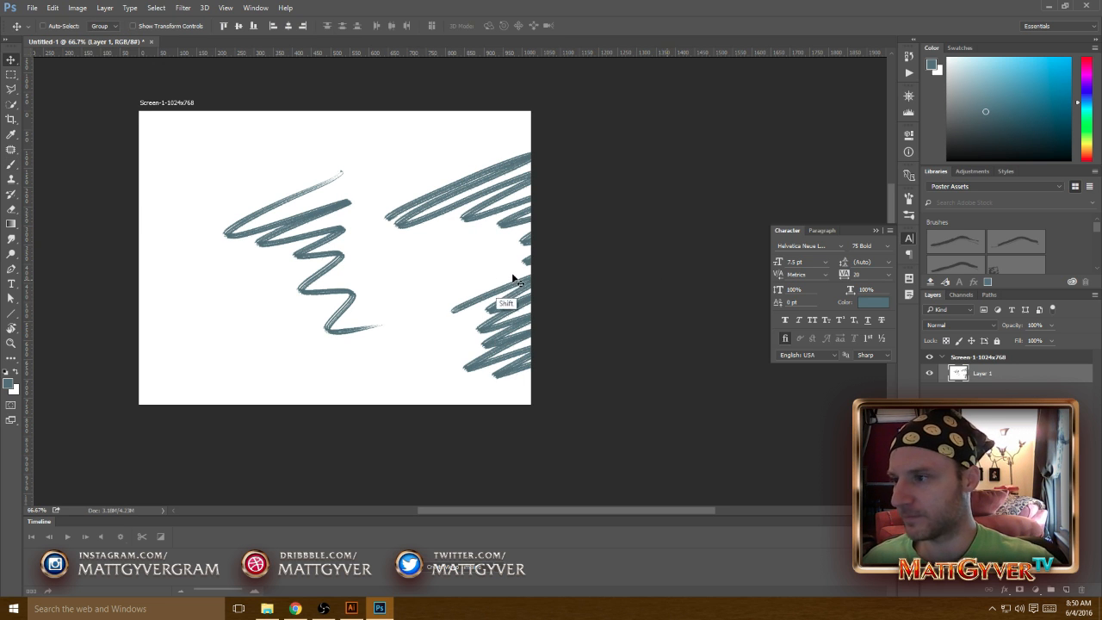
left_click_drag(513, 275, 468, 277)
key("ctrl+z")
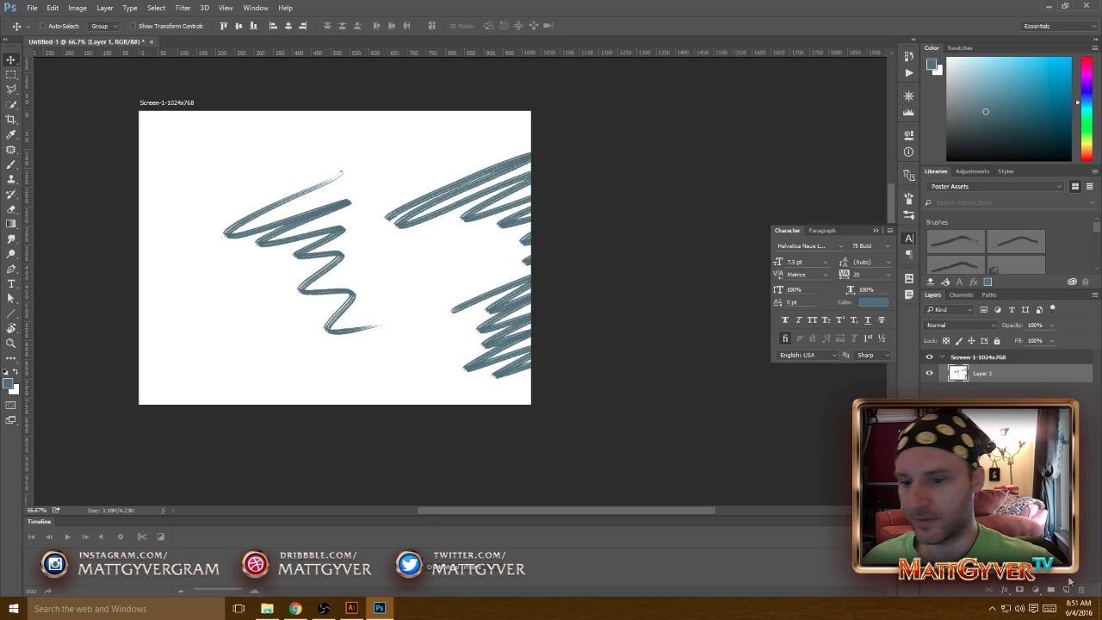
Add a new layer above Layer 1 and brush the words ART BOARD on it in large letters.
key("b")
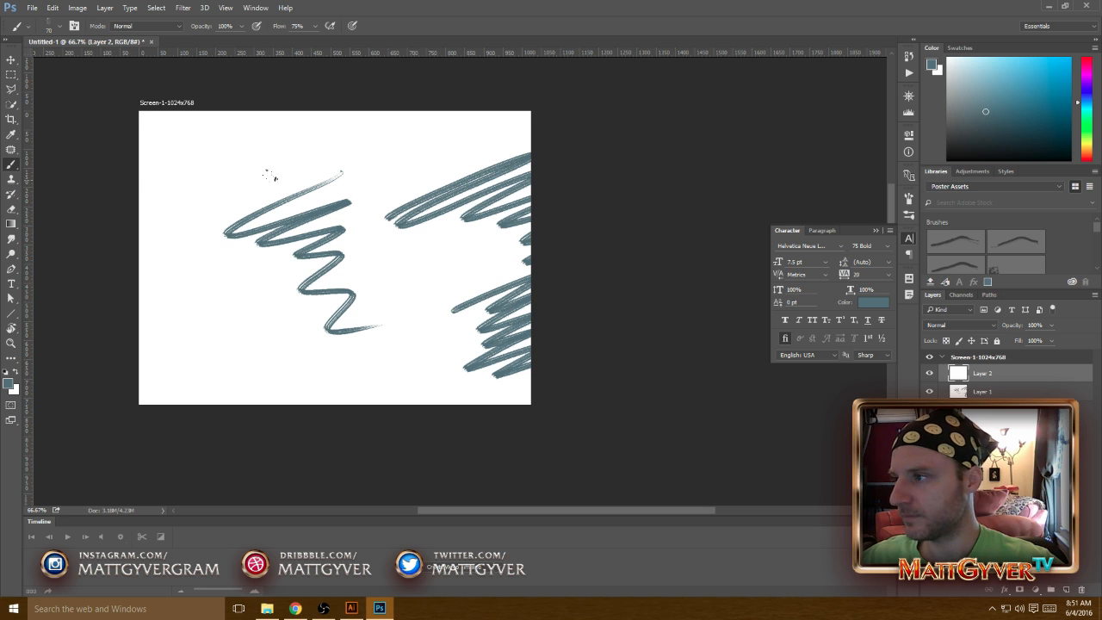
mouse_move(211, 211)
left_mouse_down()
mouse_move(233, 156)
mouse_move(278, 189)
mouse_move(297, 158)
mouse_move(284, 175)
mouse_move(379, 146)
left_mouse_up()
mouse_move(184, 280)
left_mouse_down()
mouse_move(168, 306)
mouse_move(203, 273)
mouse_move(206, 305)
mouse_move(365, 286)
mouse_move(385, 250)
mouse_move(422, 226)
mouse_move(447, 268)
left_mouse_up()
Move the ART BOARD lettering around the artboard, leaving it partly past the lower edge.
key("v")
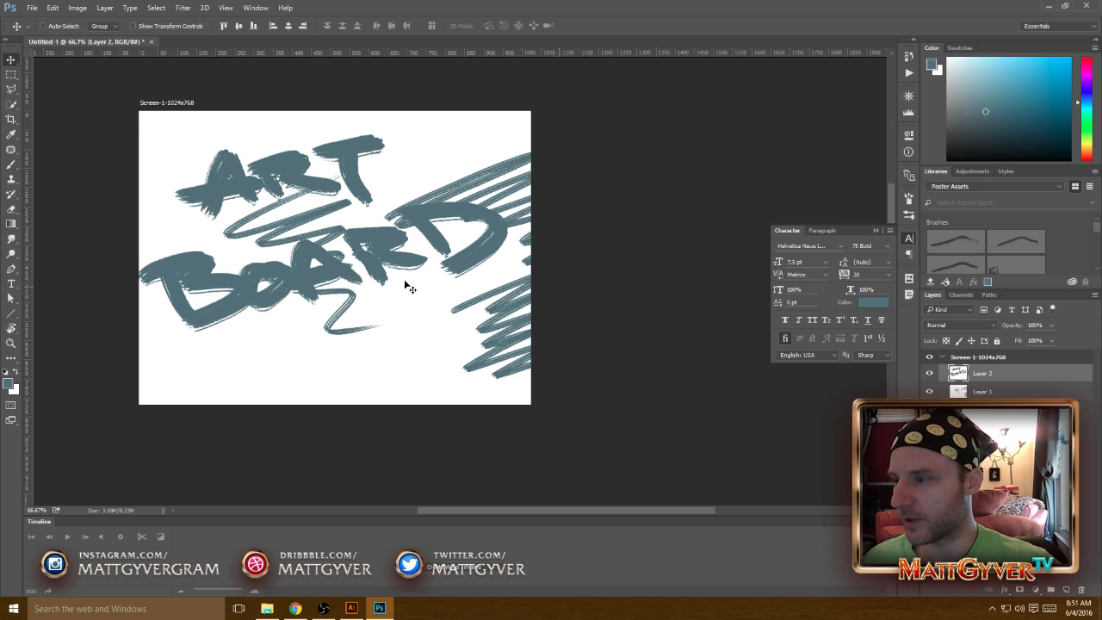
mouse_move(379, 317)
left_mouse_down()
mouse_move(403, 218)
mouse_move(433, 221)
mouse_move(317, 174)
mouse_move(408, 257)
mouse_move(443, 230)
left_mouse_up()
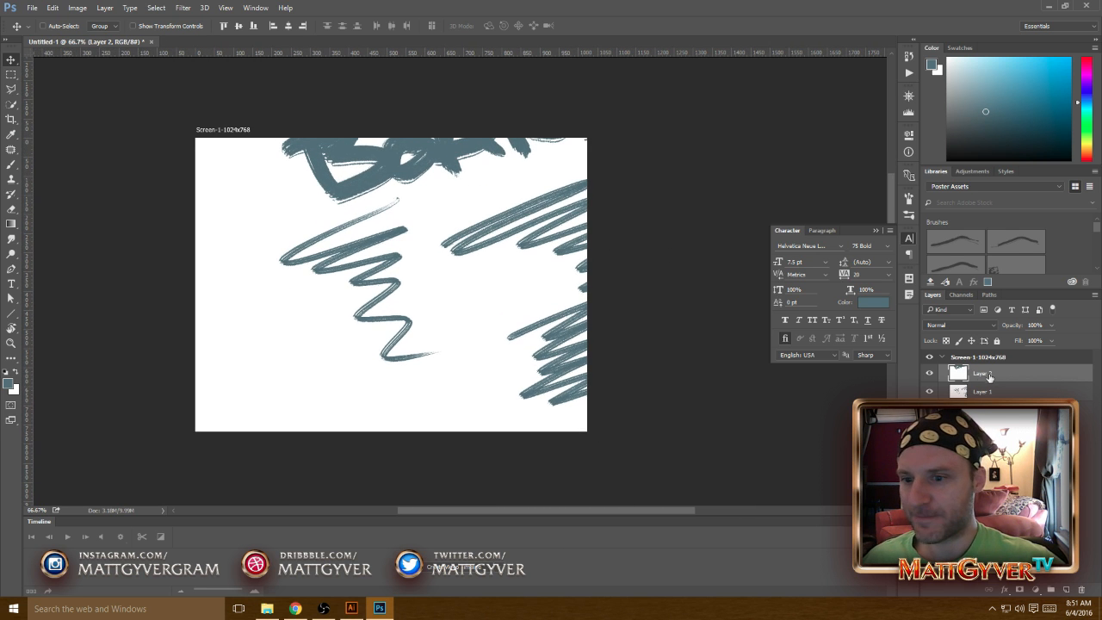
left_click_drag(403, 191, 374, 394)
left_click_drag(254, 277, 388, 284)
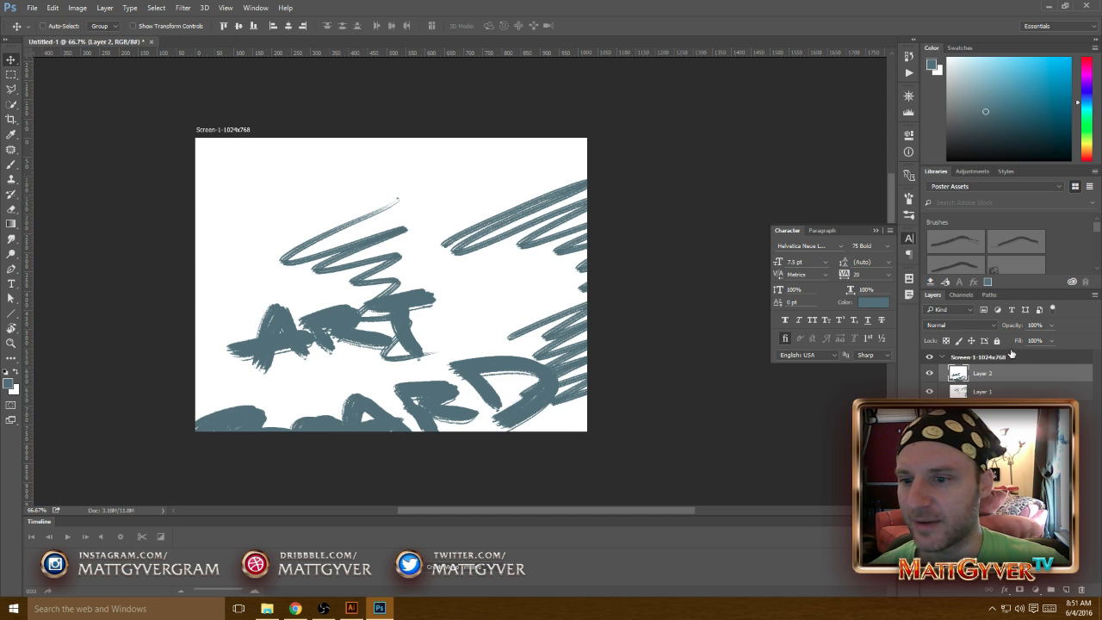
Collapse the Character settings and add a new artboard to the right of Screen-1-1024x768 with the Artboard tool.
left_click(977, 356)
key("shift+v")
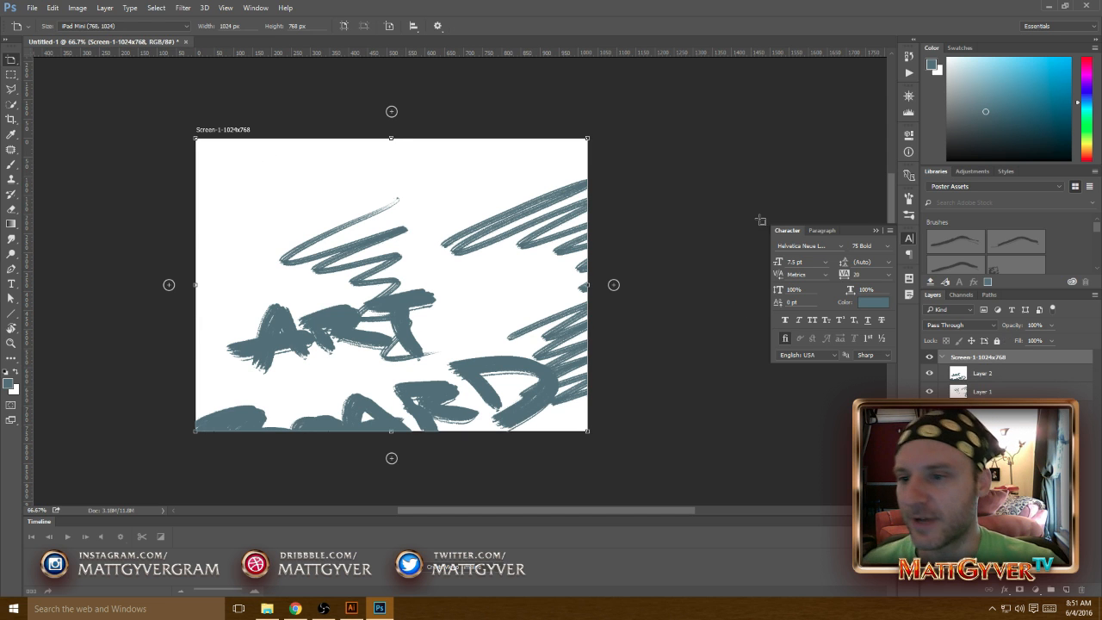
left_click(876, 231)
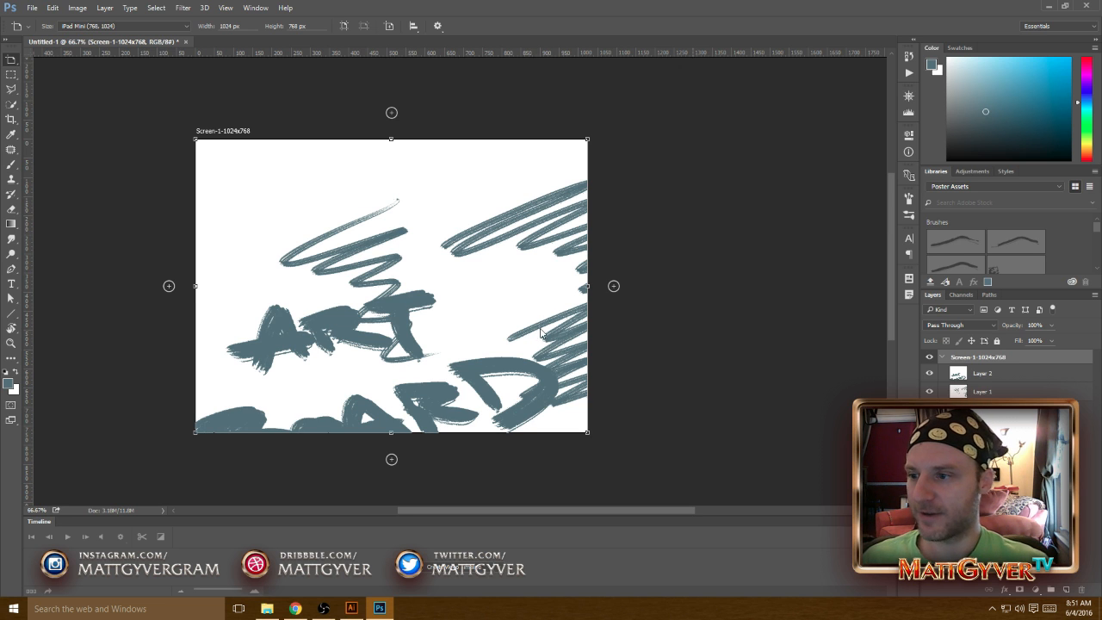
key("ctrl+minus")
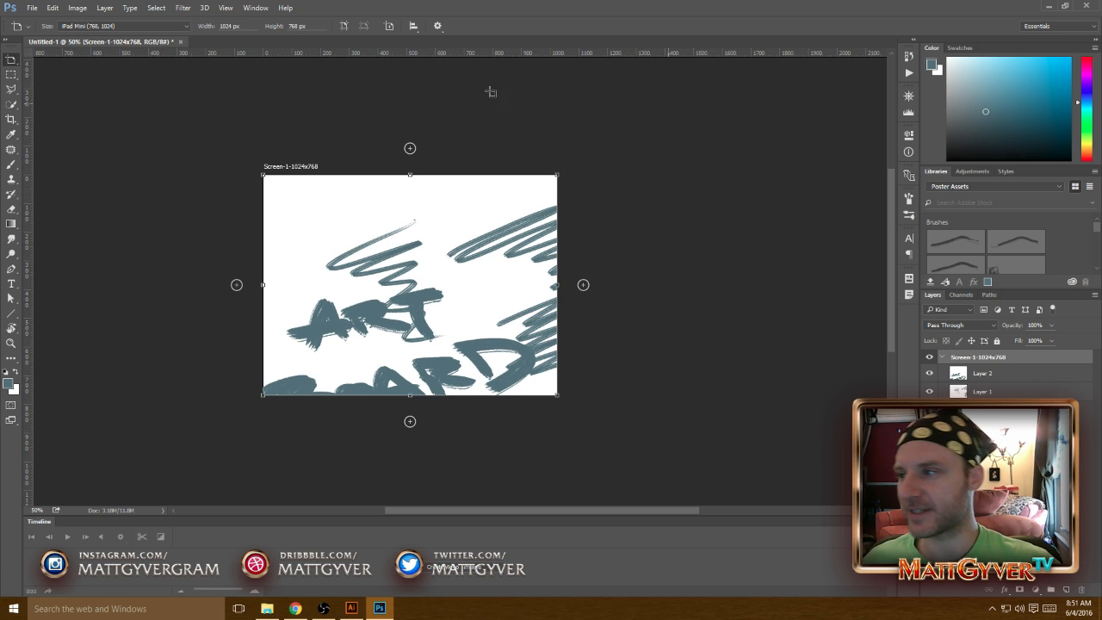
left_click(584, 285)
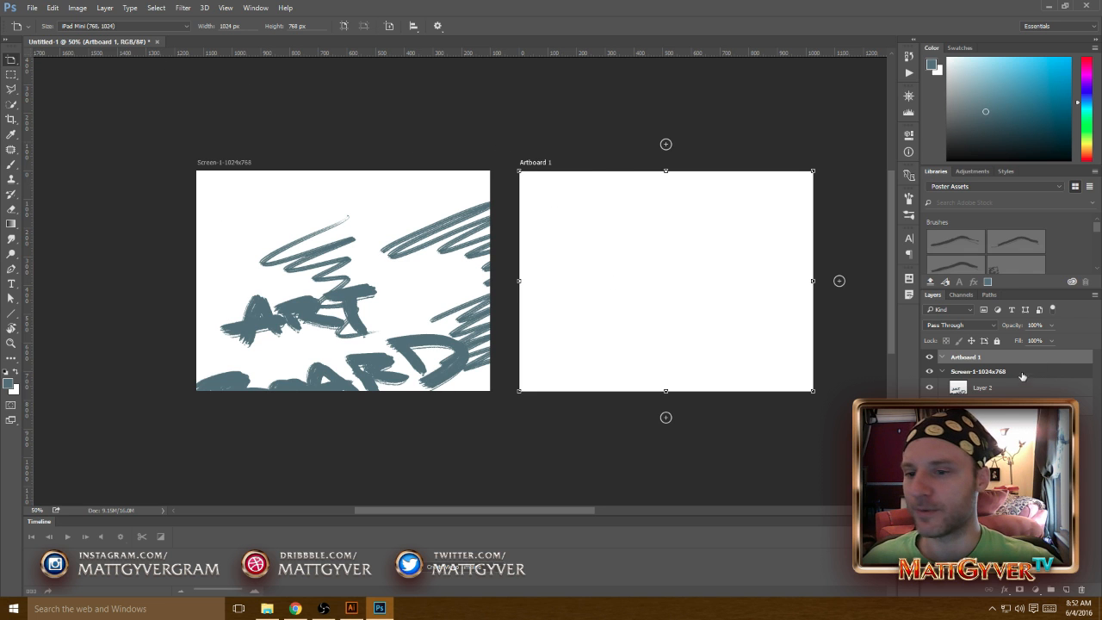
Rename the new artboard Screen-2-1200x1200.
double_click(965, 357)
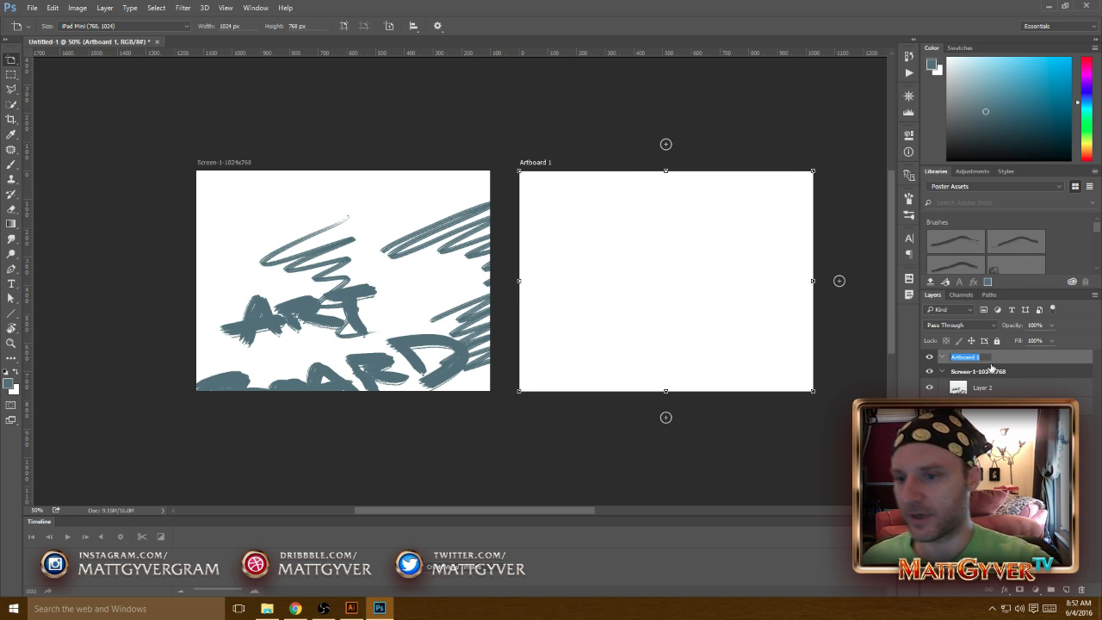
type("Screen-2-1200")
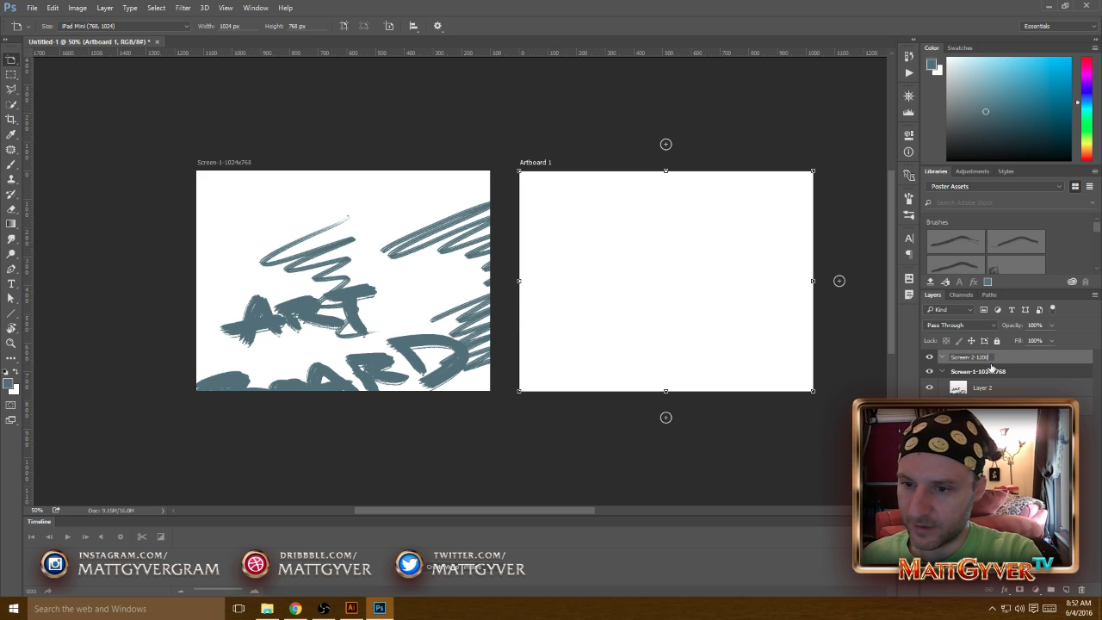
type("x1200")
key("Return")
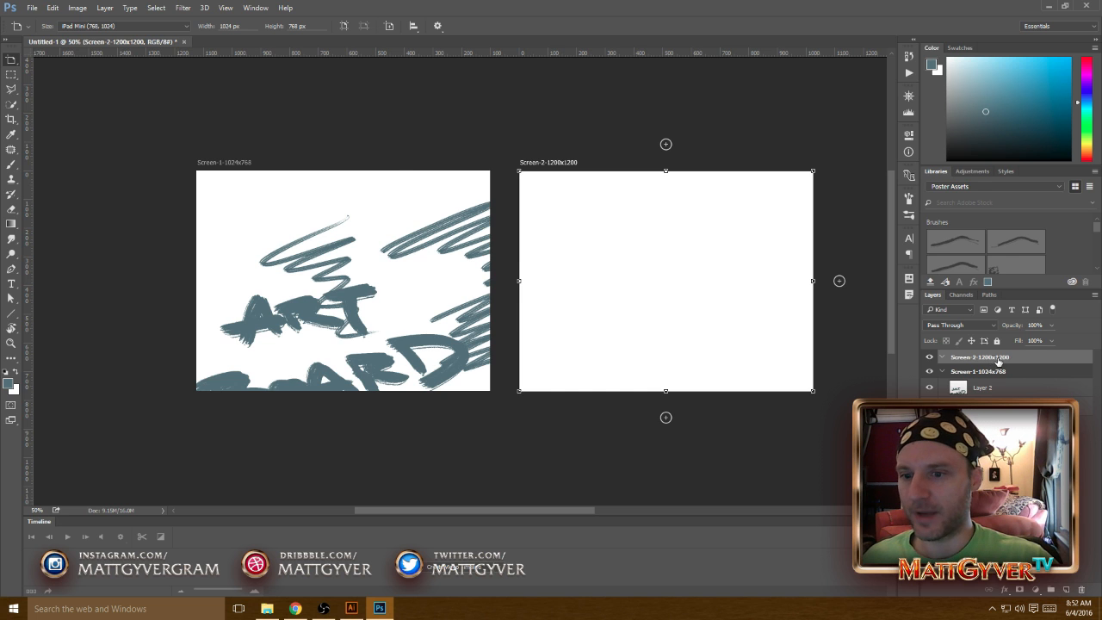
Resize the Screen-2-1200x1200 artboard to 1200 px wide and 1200 px high.
left_click(236, 26)
type("1200")
key("Tab")
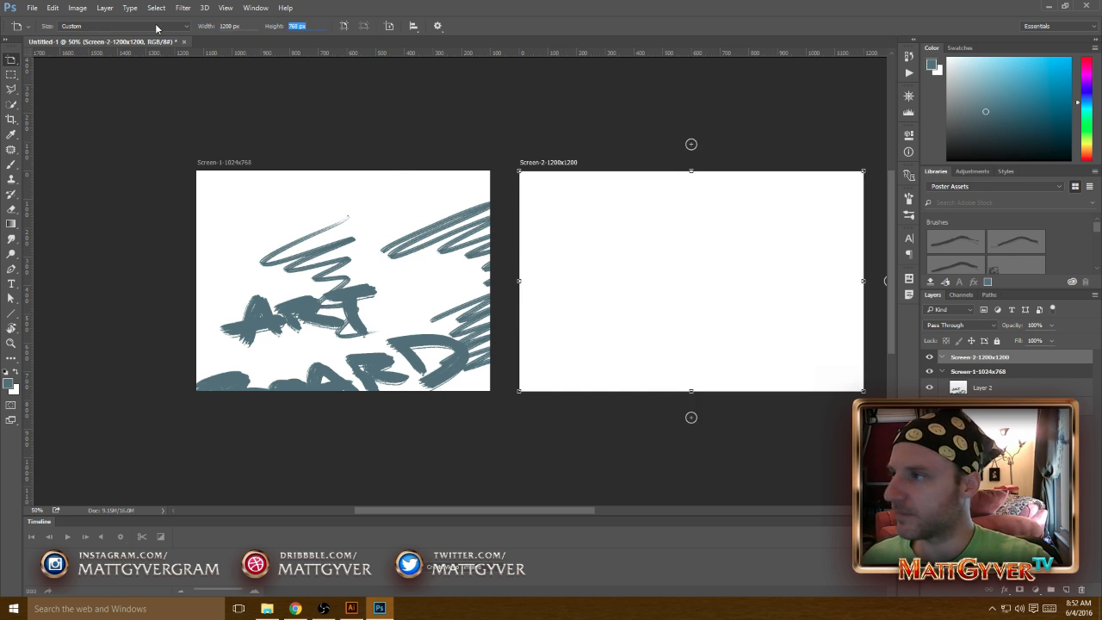
type("1200")
key("Return")
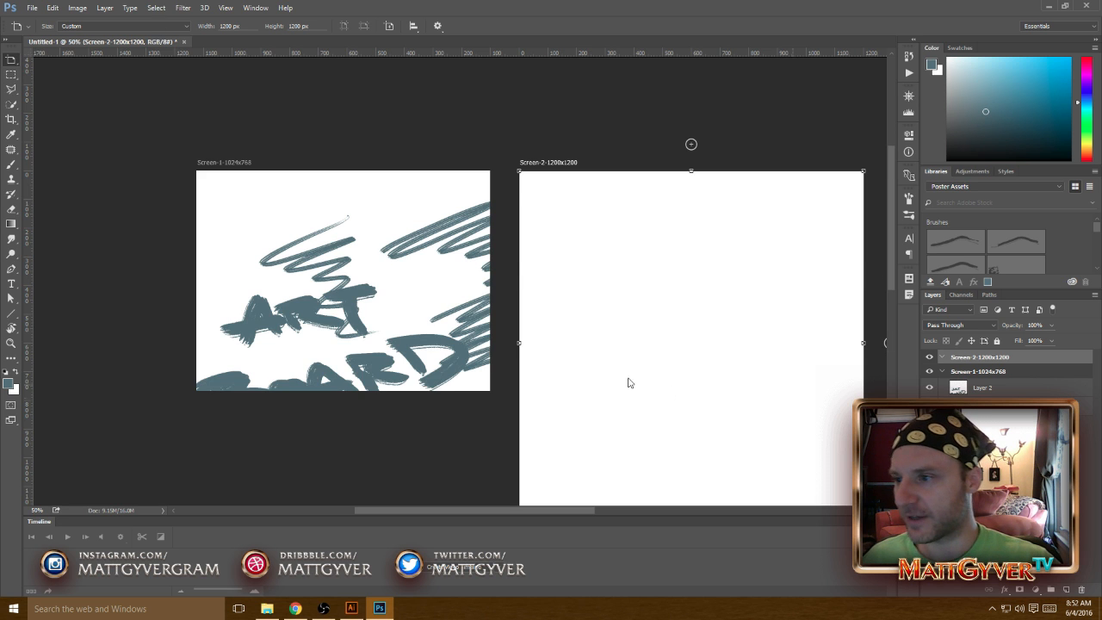
left_click_drag(638, 355, 551, 295)
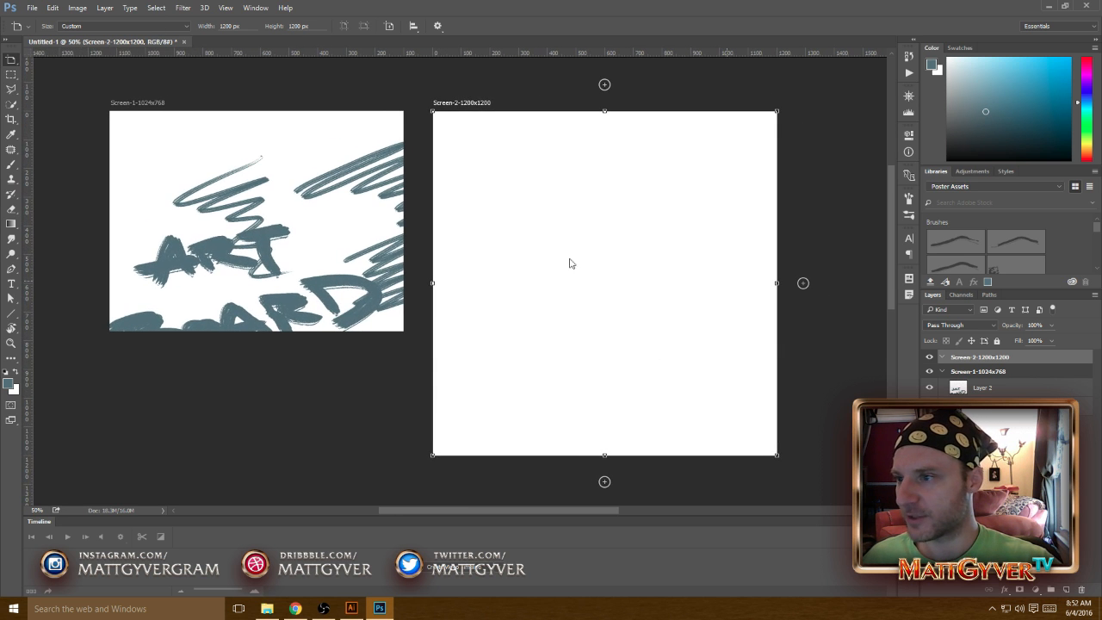
Move the Layer 2 ART BOARD lettering from the first artboard onto Screen-2-1200x1200 with the Move tool.
right_click(12, 59)
left_click(52, 58)
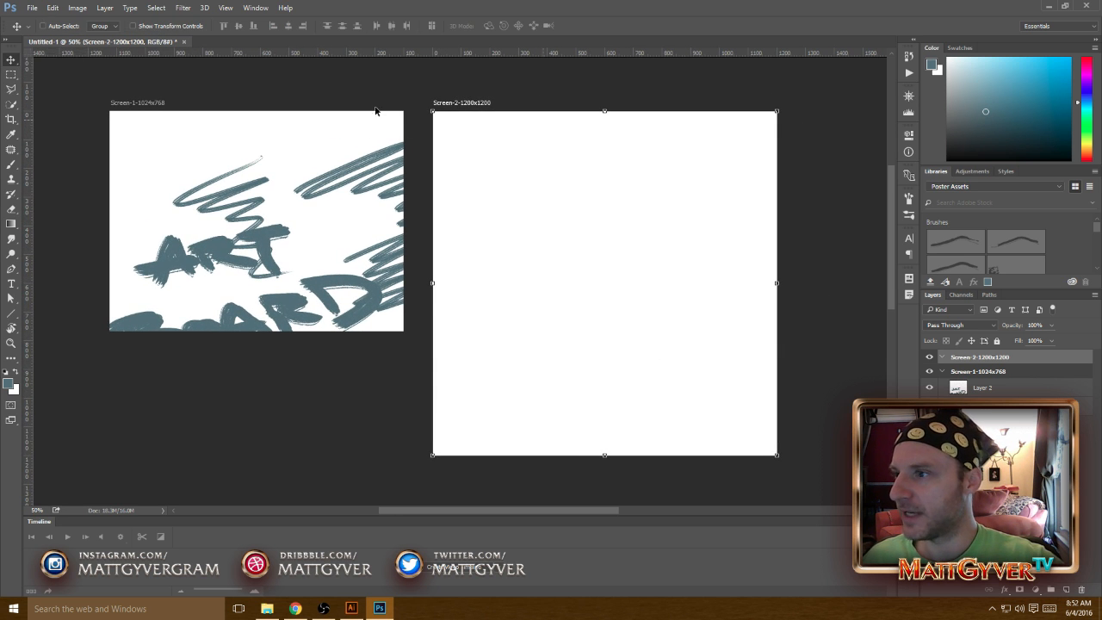
left_click(1008, 389)
left_click_drag(209, 257, 661, 236)
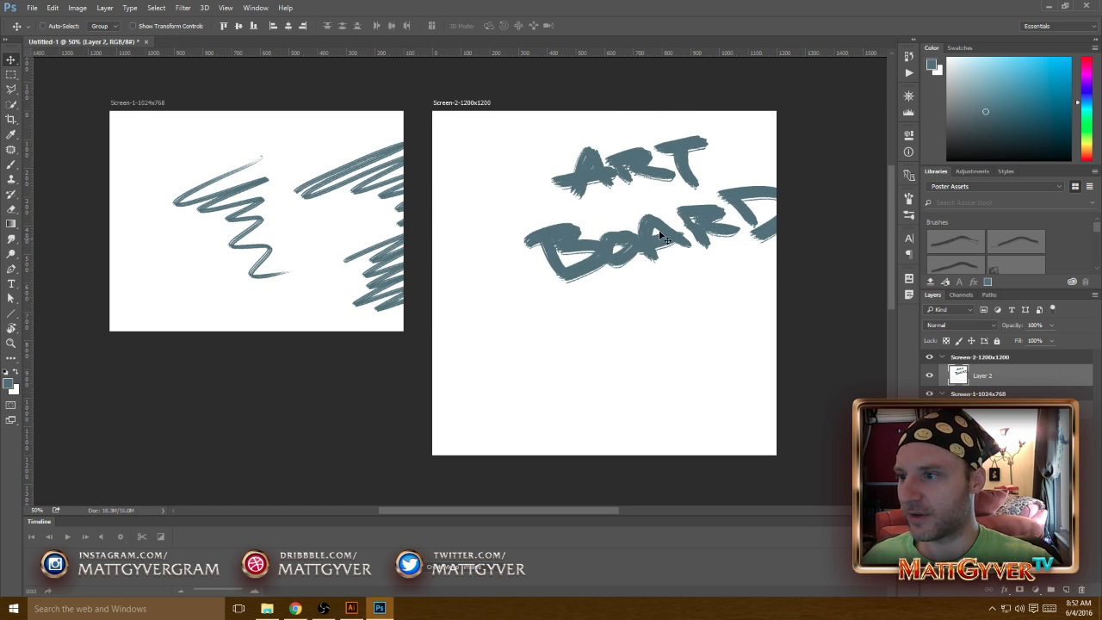
left_click_drag(751, 215, 623, 260)
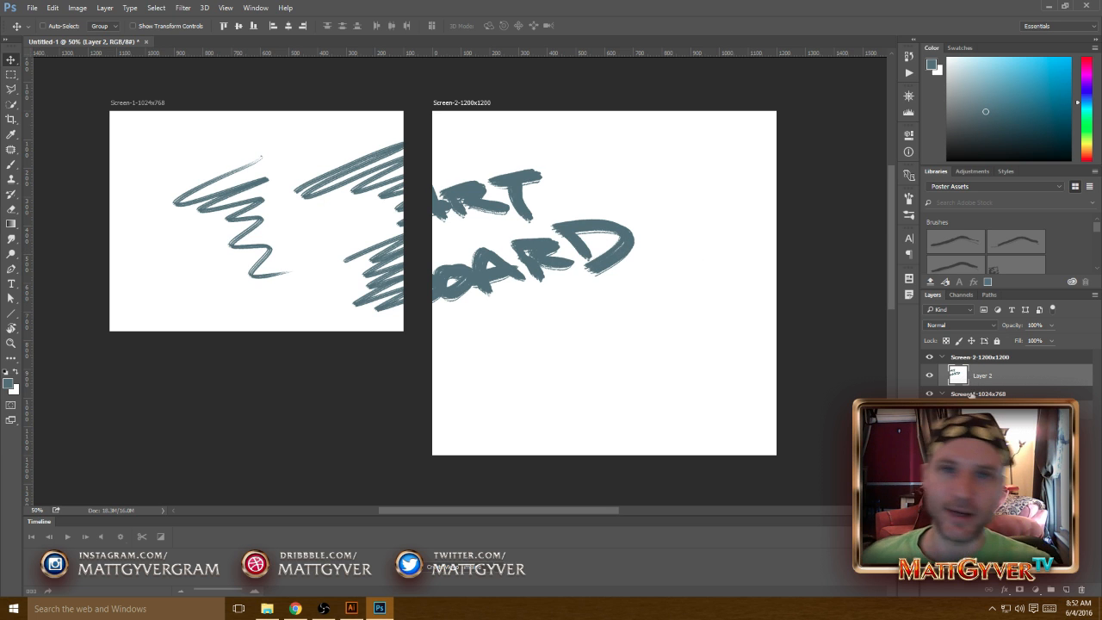
Move Layer 2 into the Screen-1-1024x768 group in the layer stack and back into Screen-2-1200x1200.
left_click(966, 359)
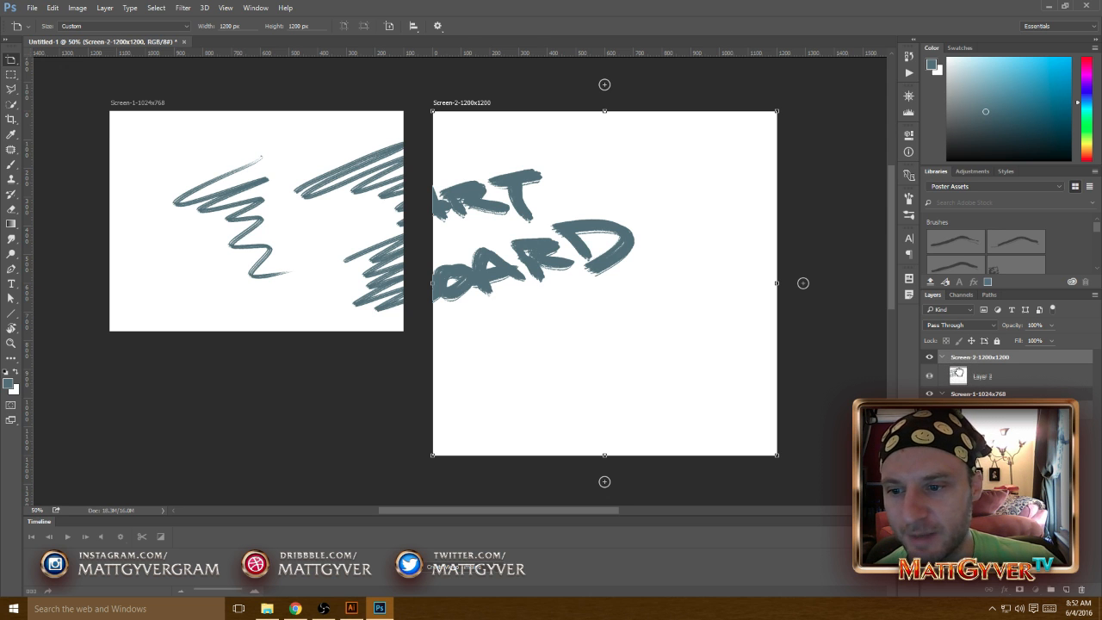
left_click(958, 374)
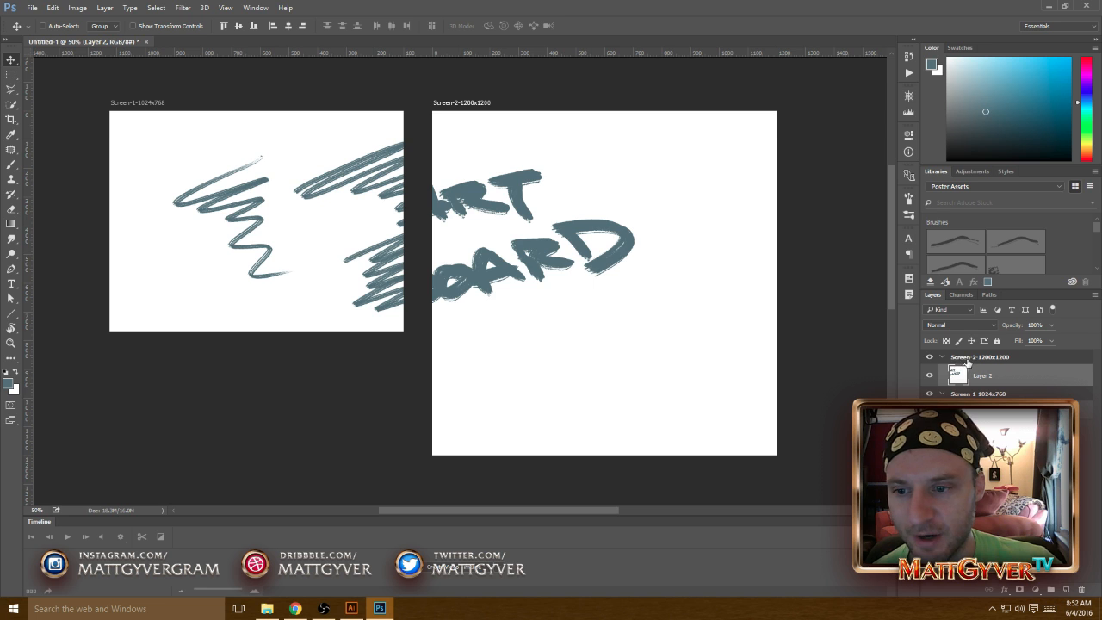
left_click(974, 359)
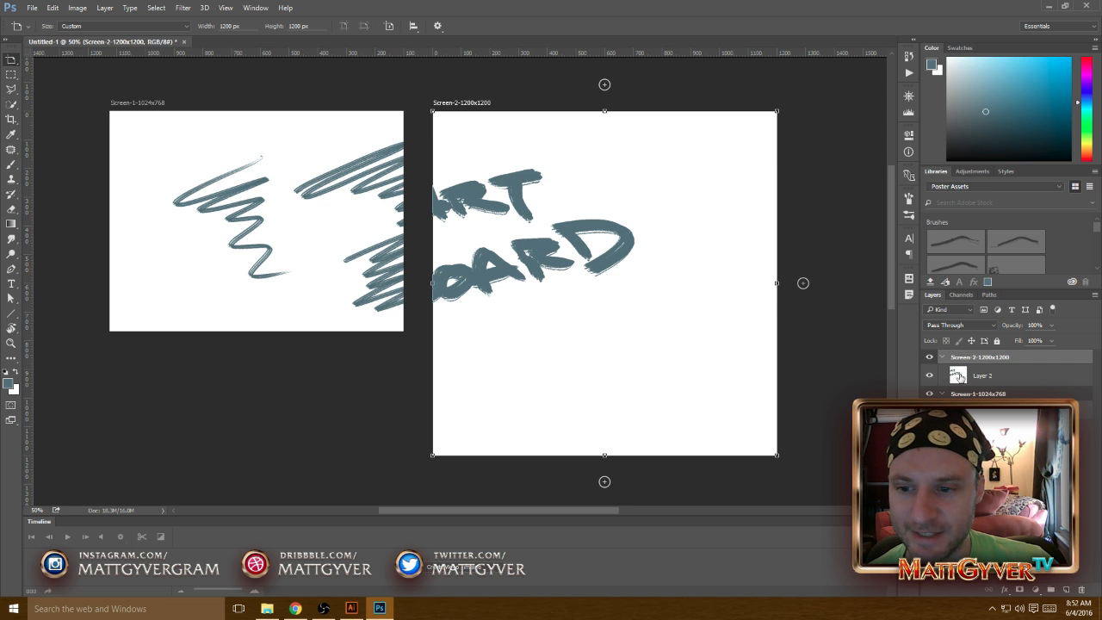
left_click_drag(958, 376, 963, 395)
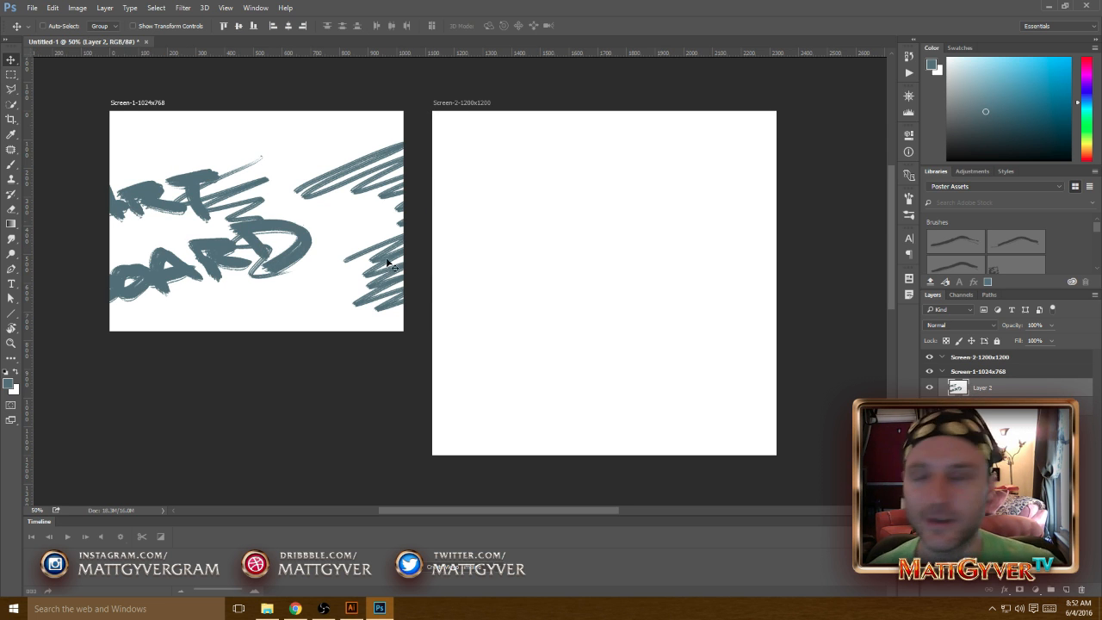
left_click_drag(984, 391, 979, 358)
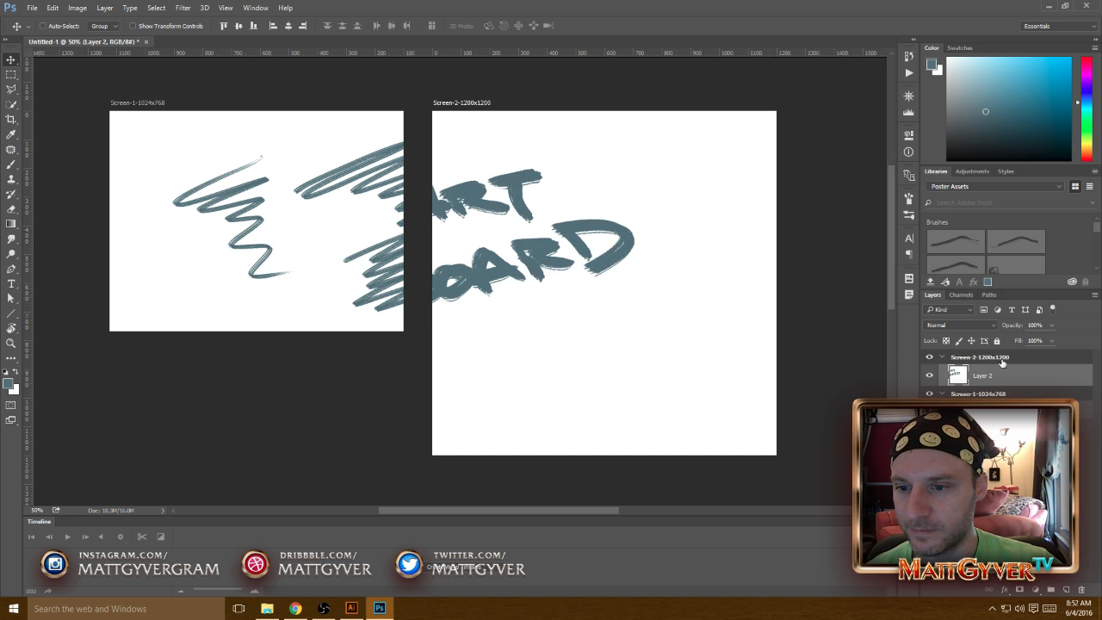
Reposition the ART BOARD lettering so it fits entirely within the upper part of Screen-2-1200x1200.
left_click_drag(522, 271, 429, 250)
key("ctrl+z")
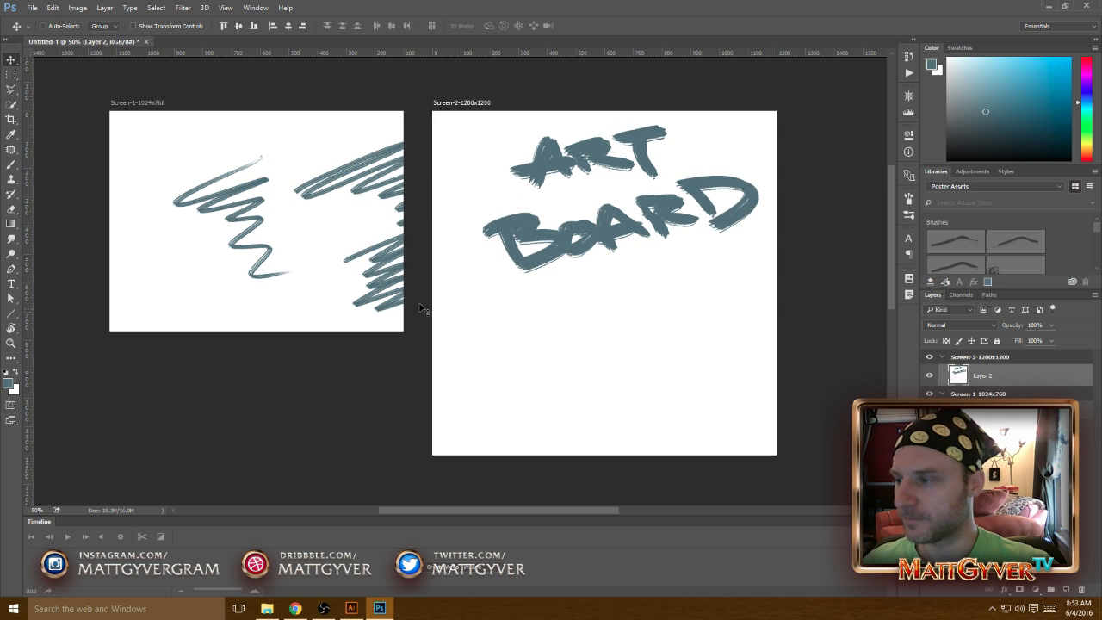
Select the Screen-1-1024x768 artboard and add a new artboard directly below it with the Artboard tool.
left_click(1009, 393)
key("shift+v")
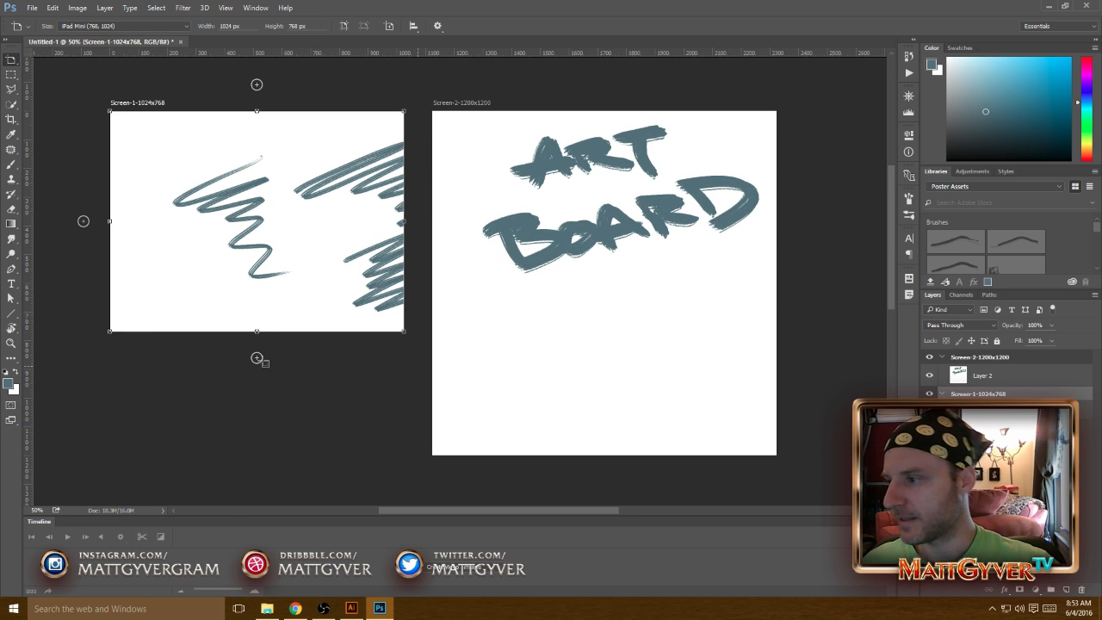
left_click(257, 359)
Resize the new lower artboard to 1200 px wide and 630 px high.
left_click(206, 25)
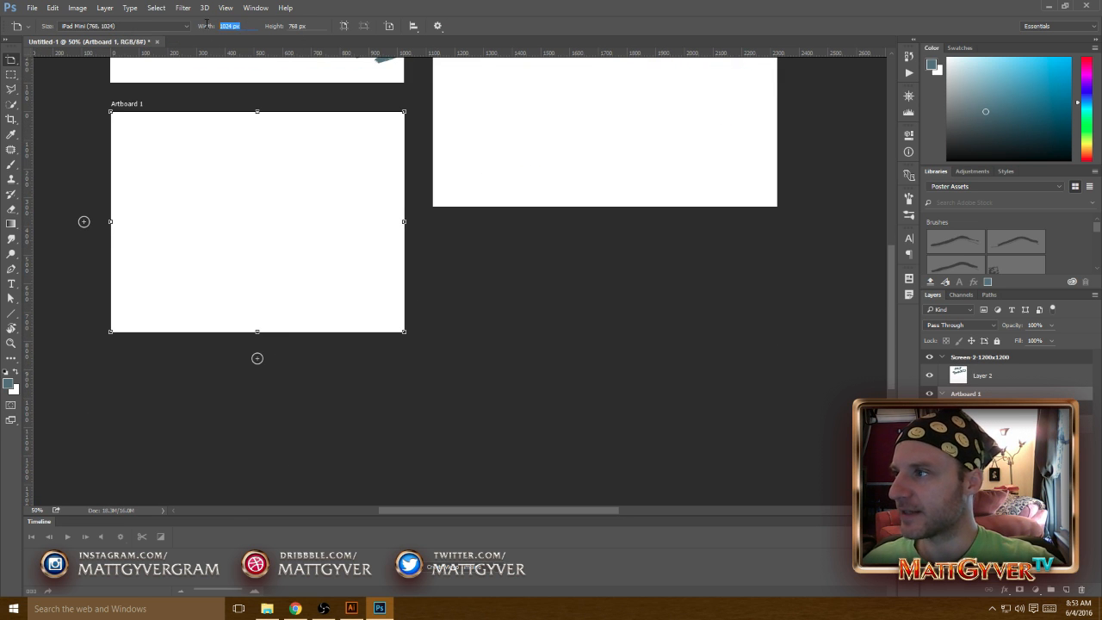
type("1200")
key("Tab")
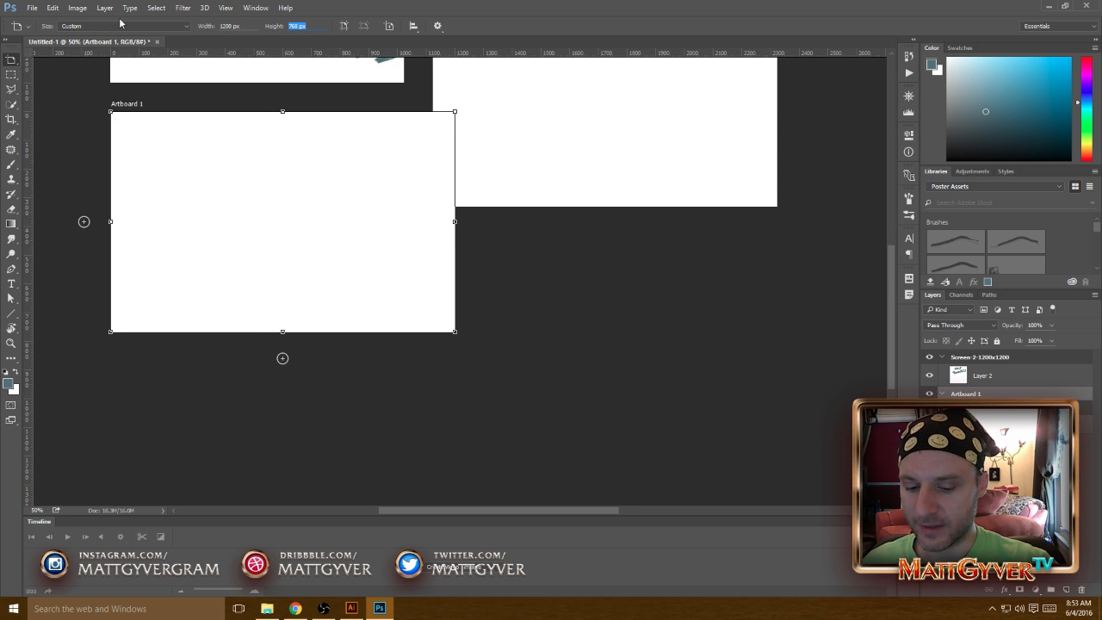
type("630")
key("Return")
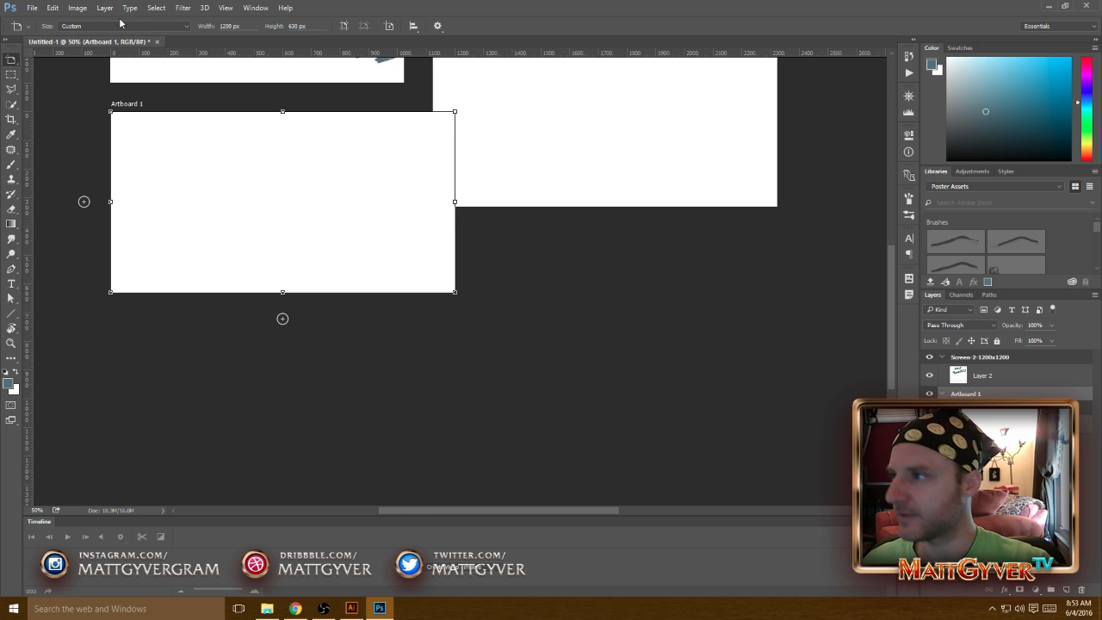
Move Artboard 1 directly below Screen-2-1200x1200 and add a new artboard below Screen-1-1024x768.
left_click_drag(256, 227, 563, 307)
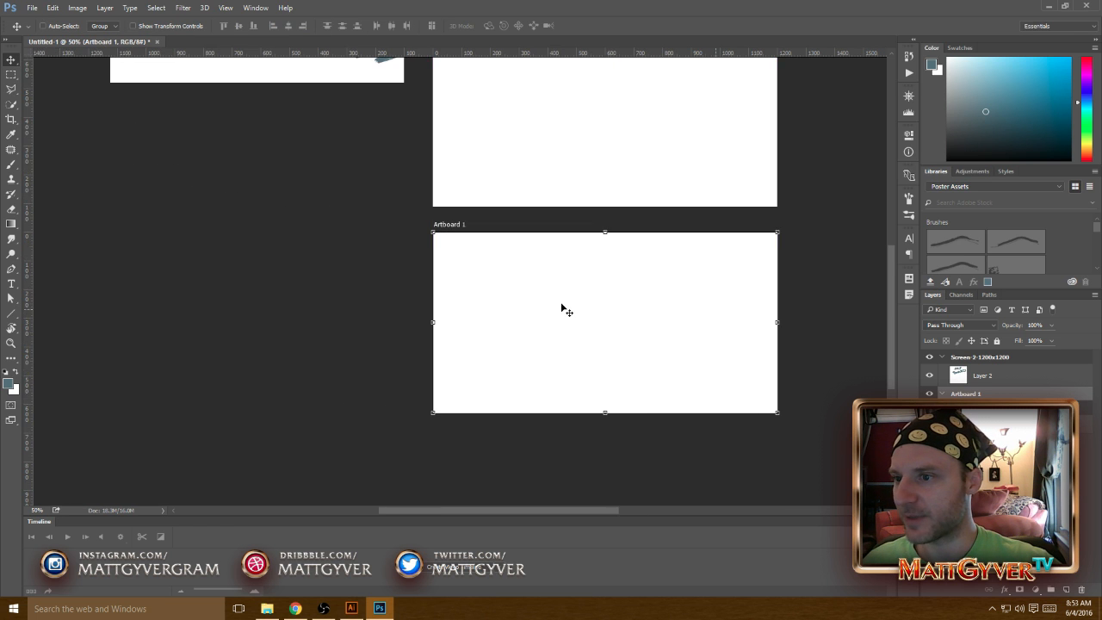
left_click_drag(281, 224, 370, 276)
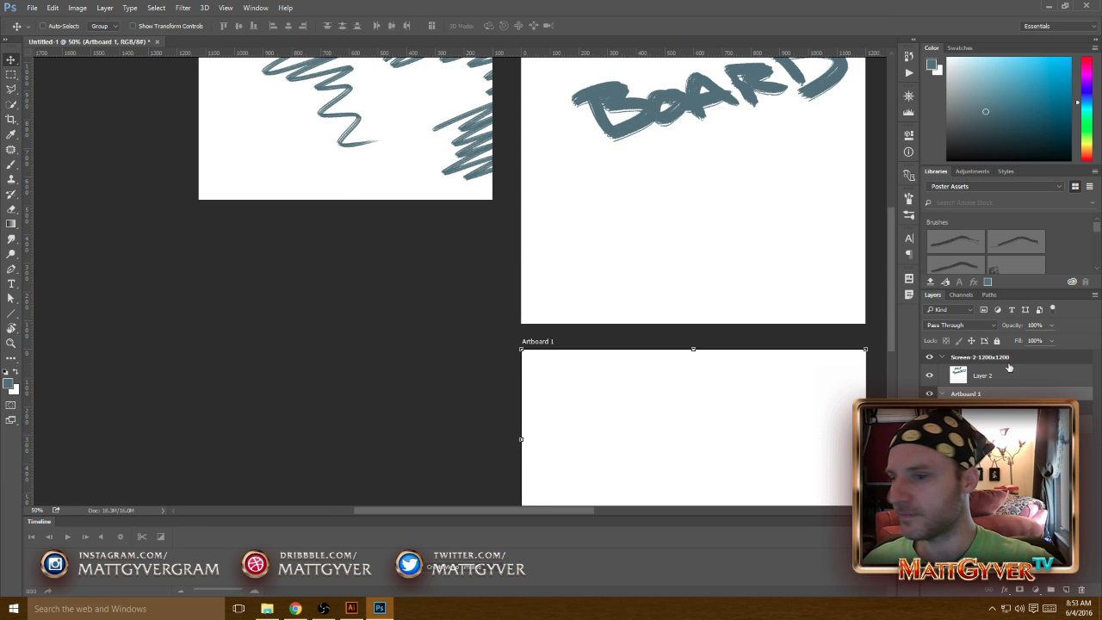
key("shift+v")
left_click(345, 227)
scroll(346, 237, "down", 3)
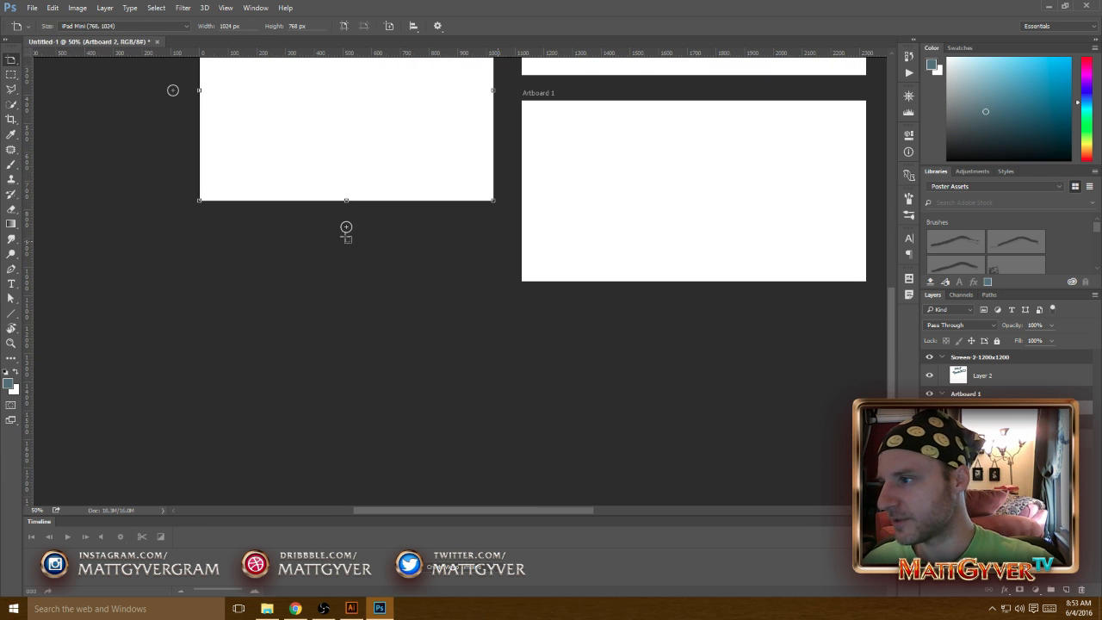
Resize the new artboard below Screen-1-1024x768 to 1024 px wide and 512 px high.
left_click(228, 25)
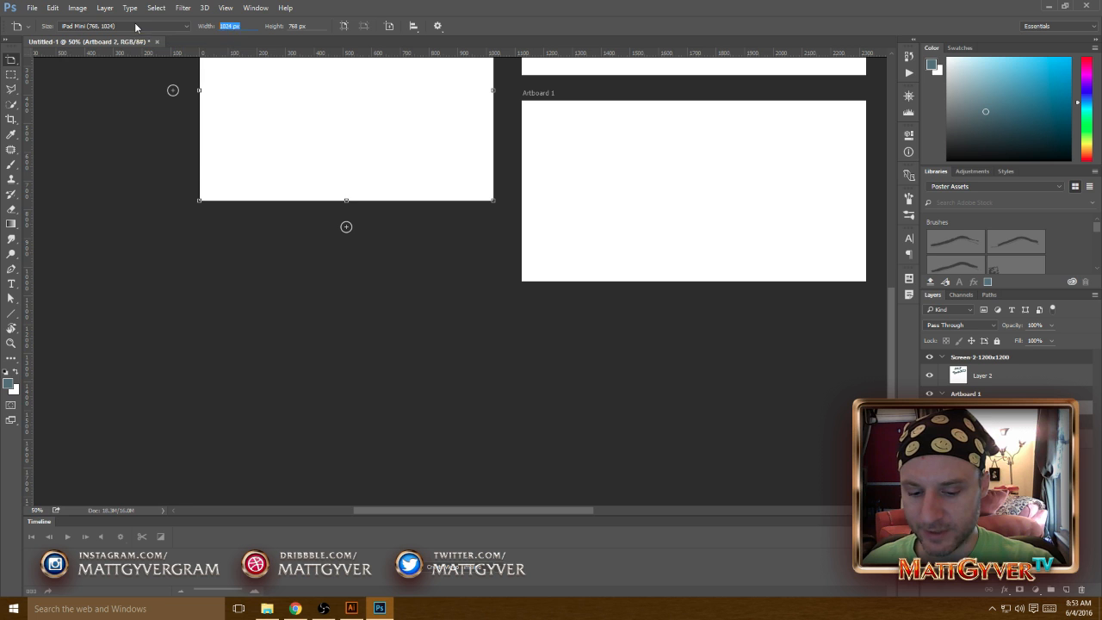
type("1024")
key("Tab")
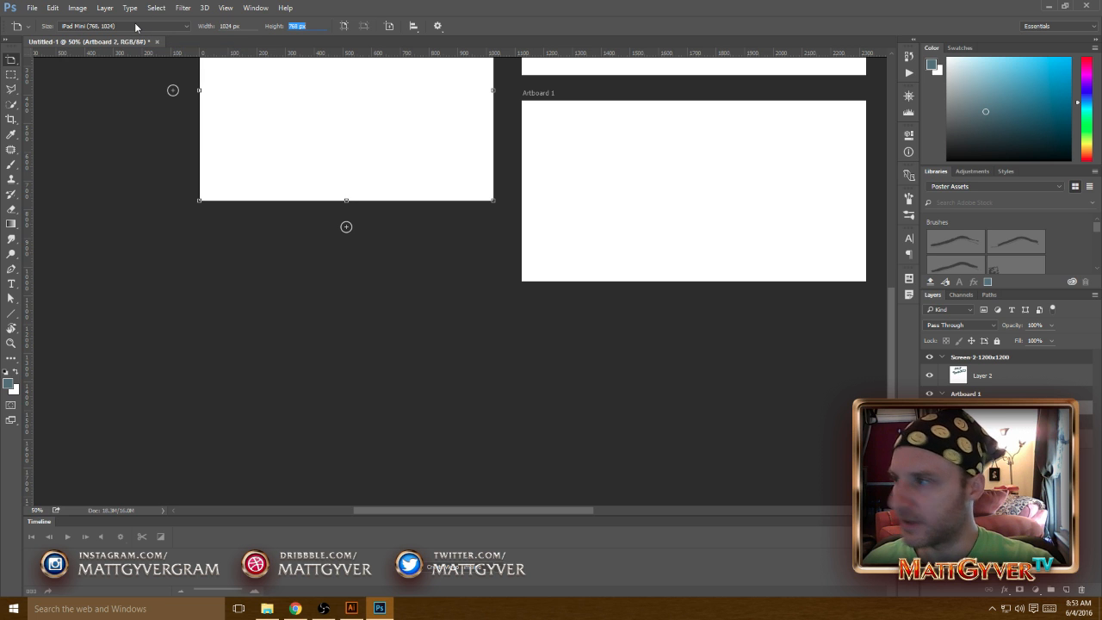
type("512")
key("Return")
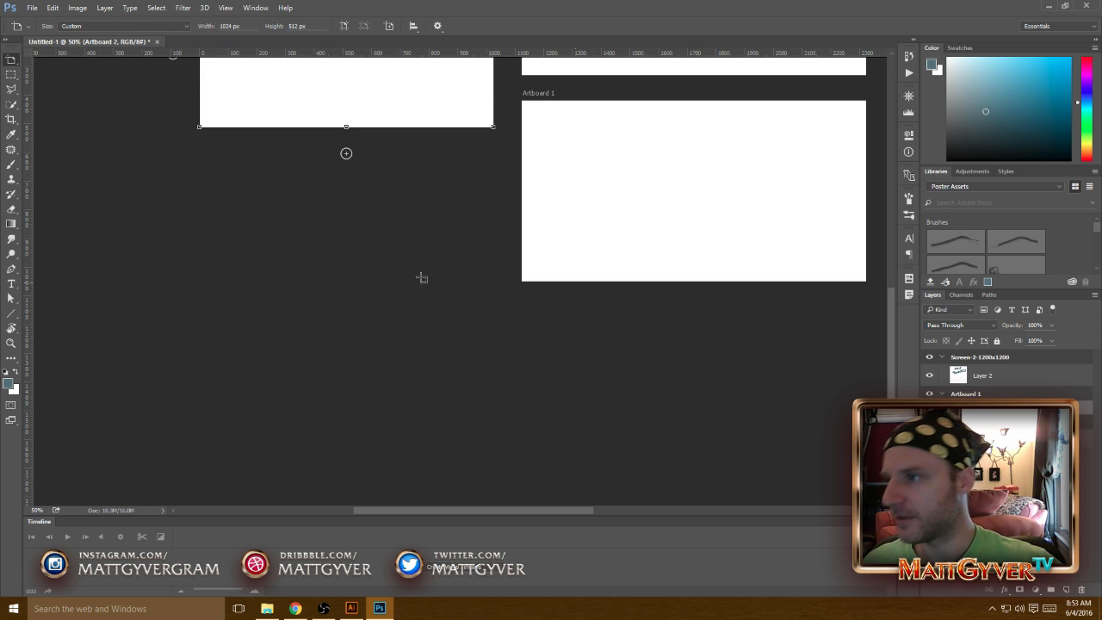
left_click_drag(491, 209, 432, 387)
key("ctrl+minus")
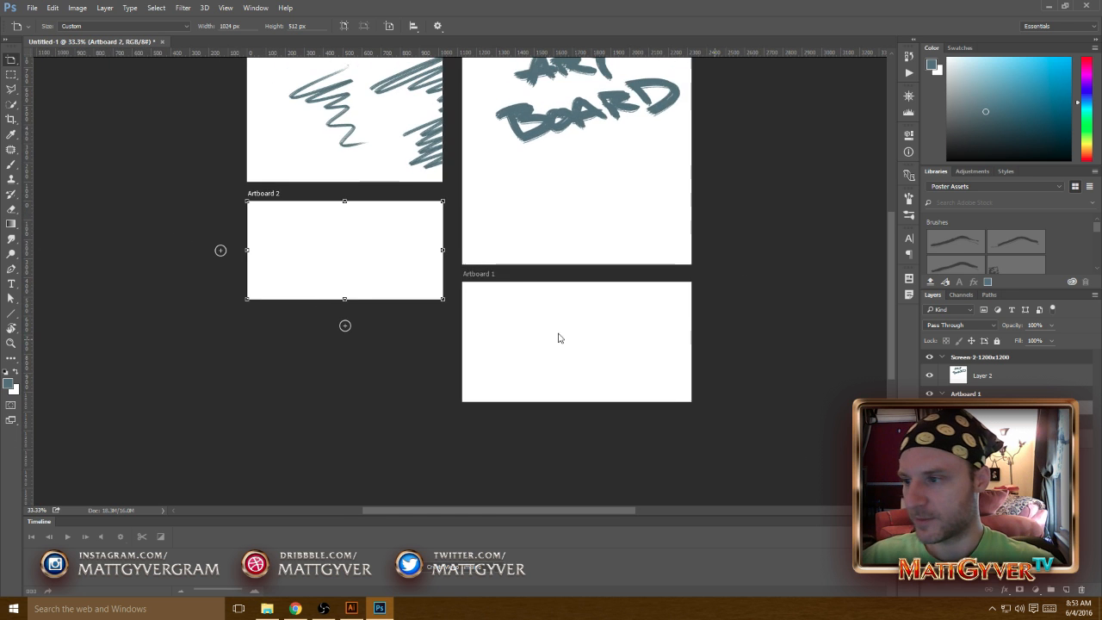
left_click_drag(531, 261, 517, 322)
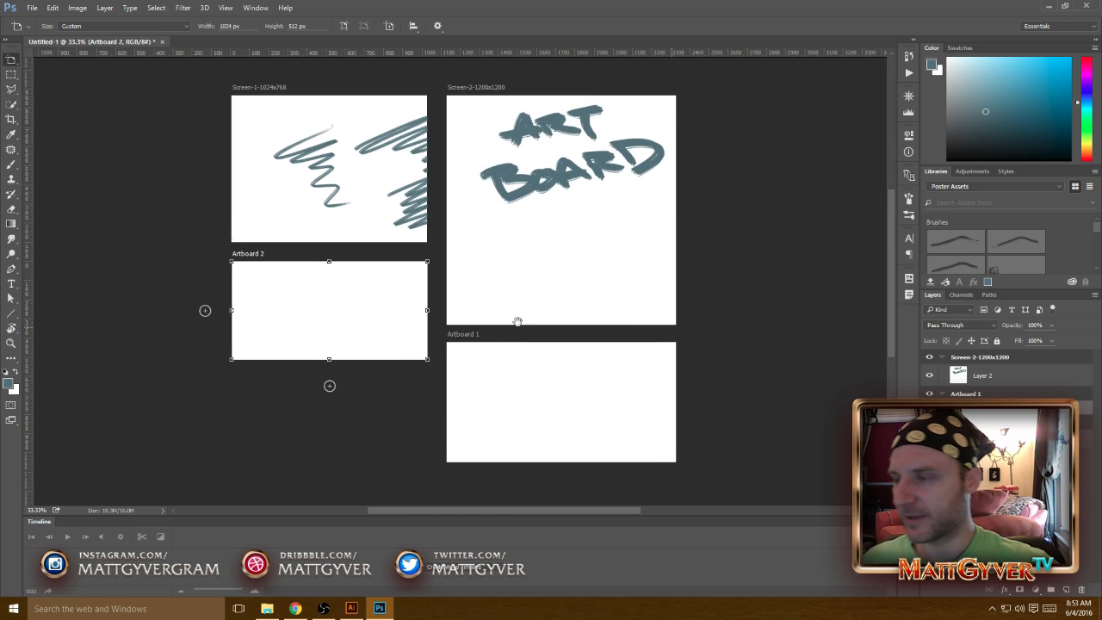
Open the image Anor Londo Window-03-alt-03.png from the Dark Souls Pins folder.
left_click(998, 377)
key("v")
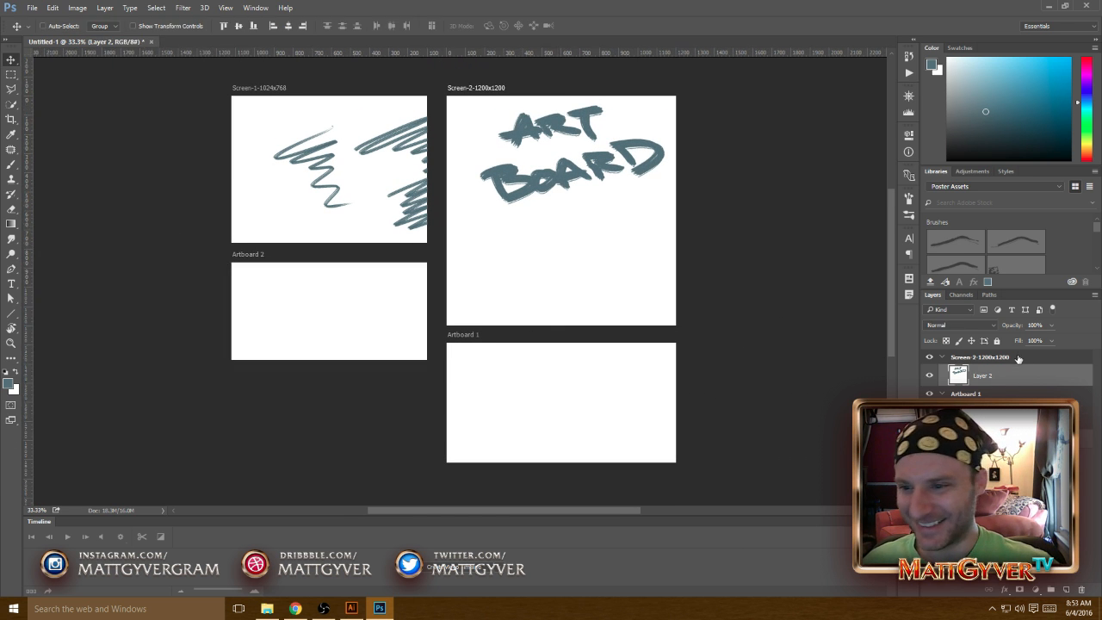
key("ctrl+o")
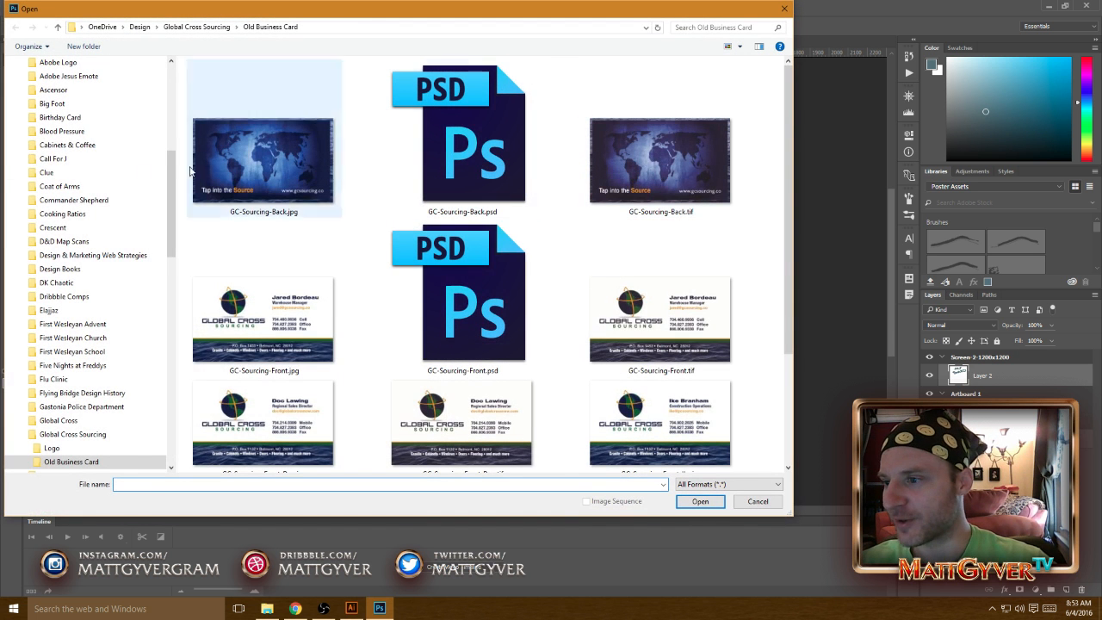
scroll(166, 162, "up", 8)
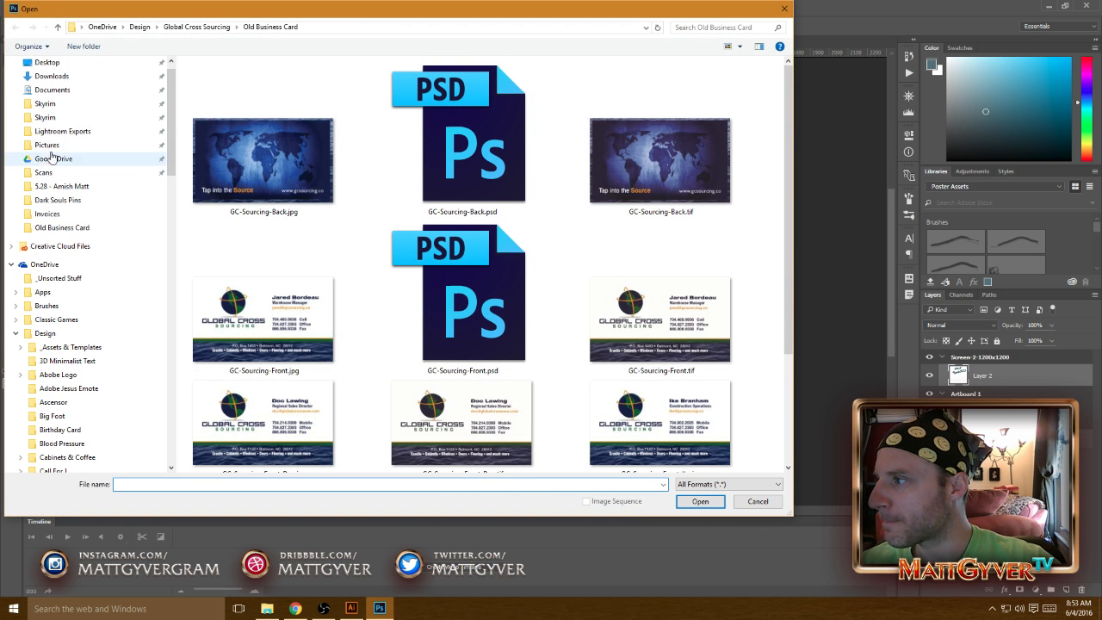
left_click(65, 200)
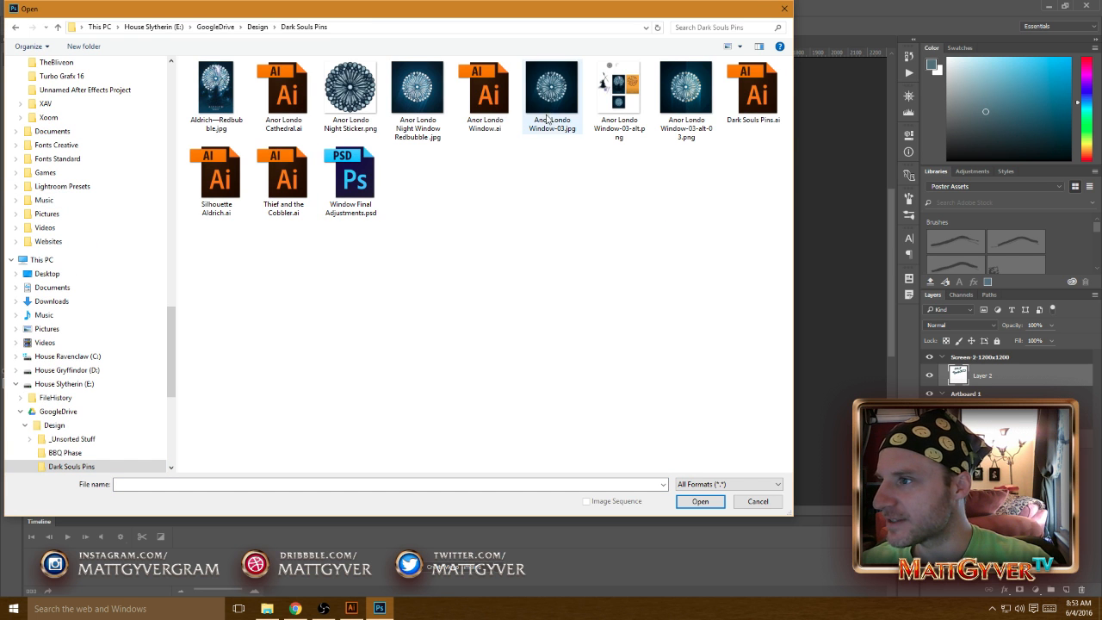
left_click(685, 95)
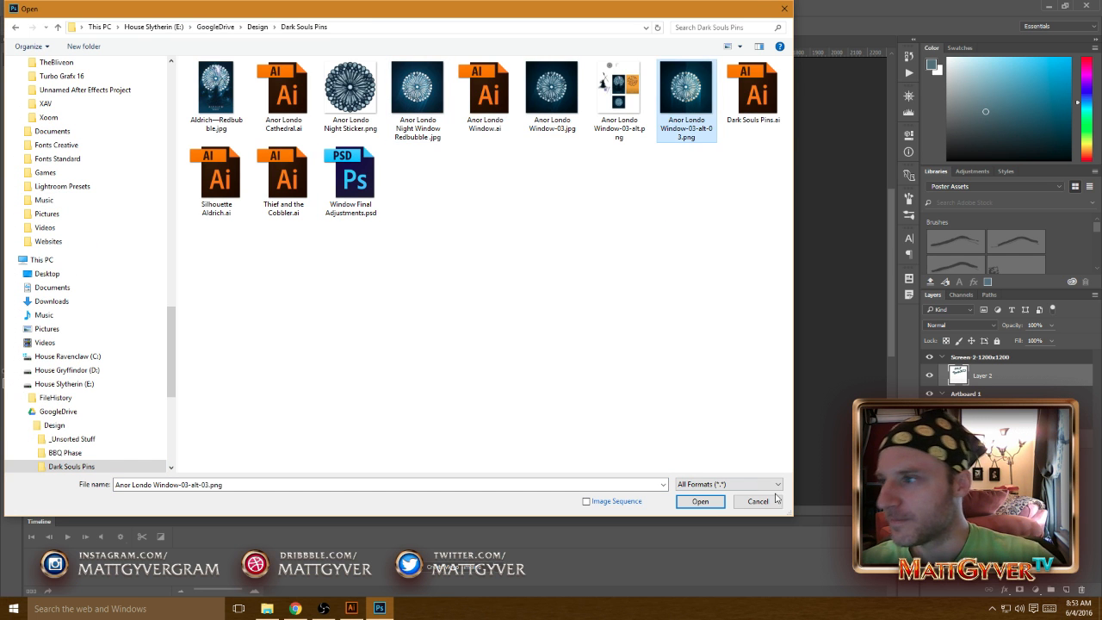
left_click(700, 501)
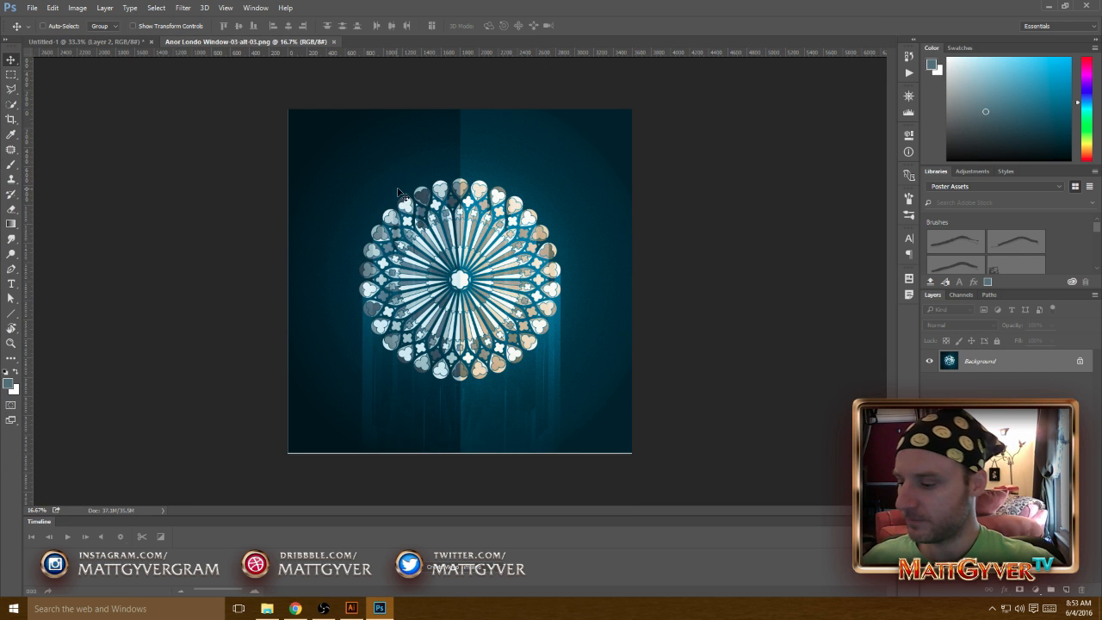
Try adding another artboard beside Screen-2-1200x1200 in the Untitled-1 document, and undo it.
left_click(116, 41)
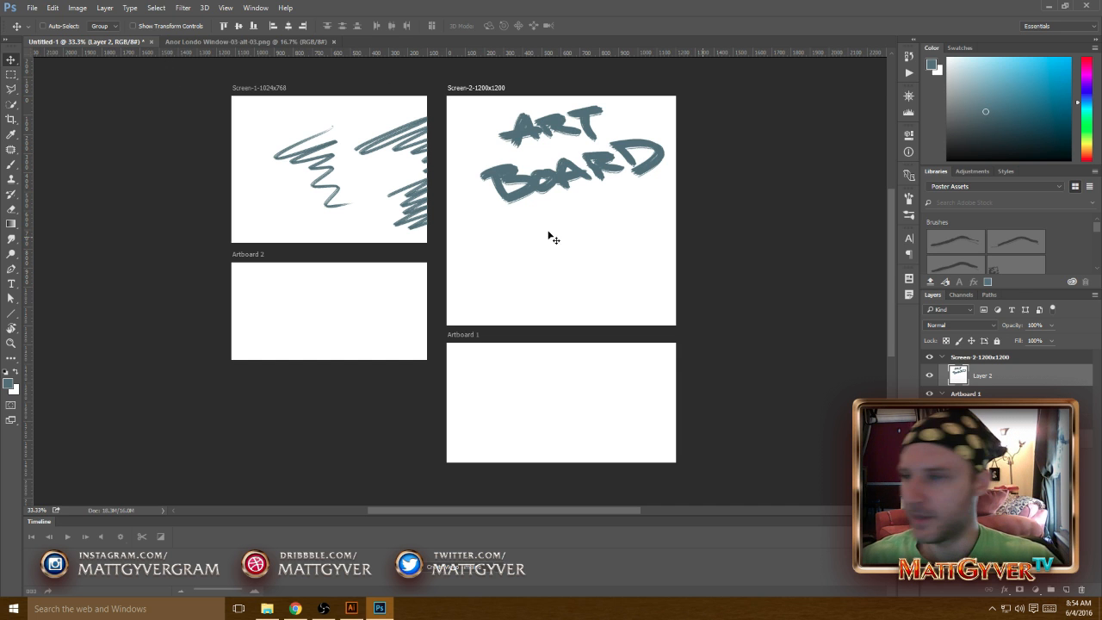
left_click(990, 355)
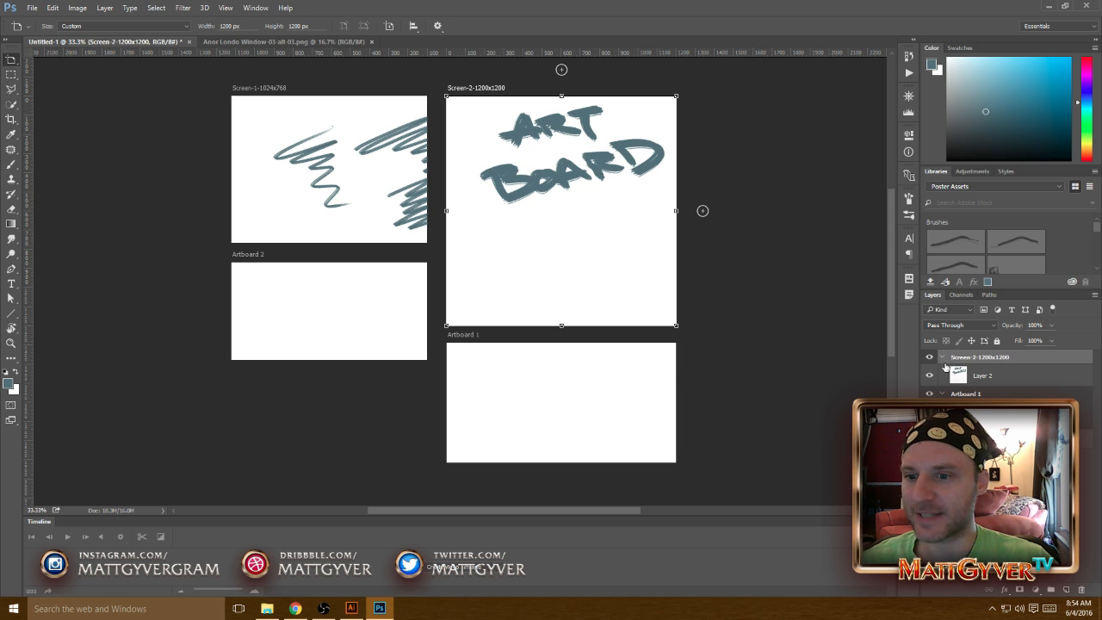
left_click(703, 210)
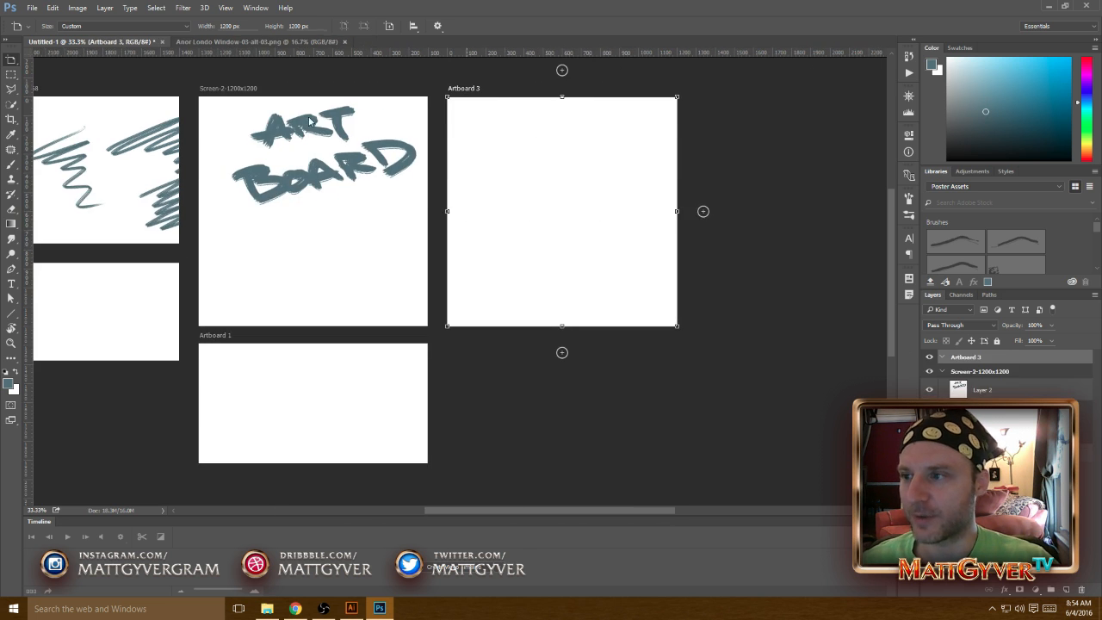
key("ctrl+z")
left_click_drag(329, 249, 548, 255)
Try drawing an artboard of about 2616 by 1170 px in the Anor Londo Window document, and undo it.
left_click(248, 46)
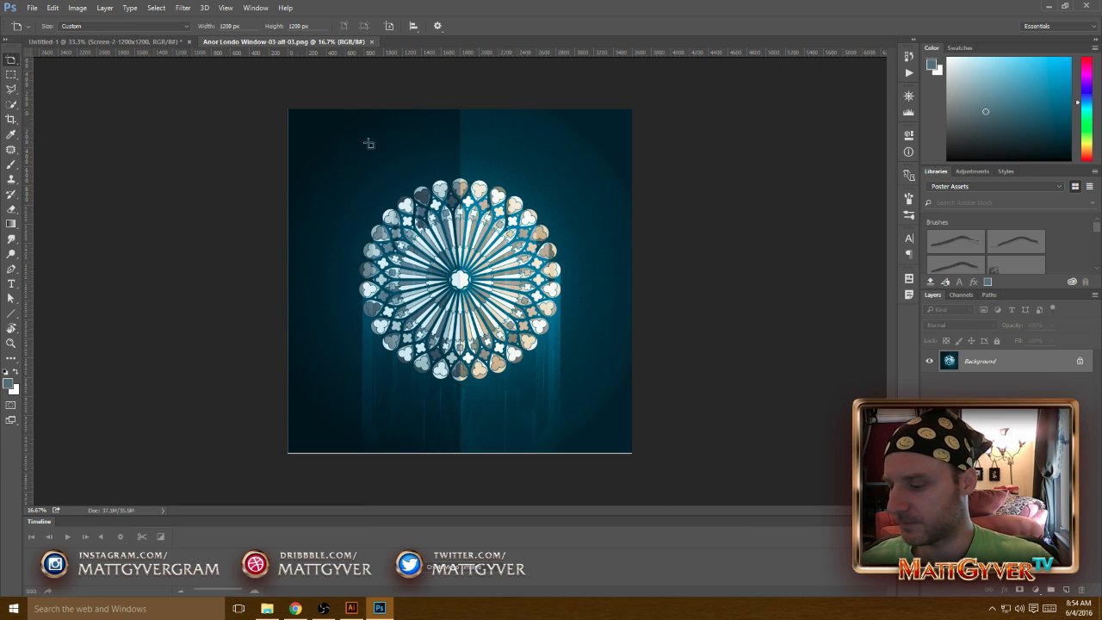
left_click_drag(371, 143, 128, 54)
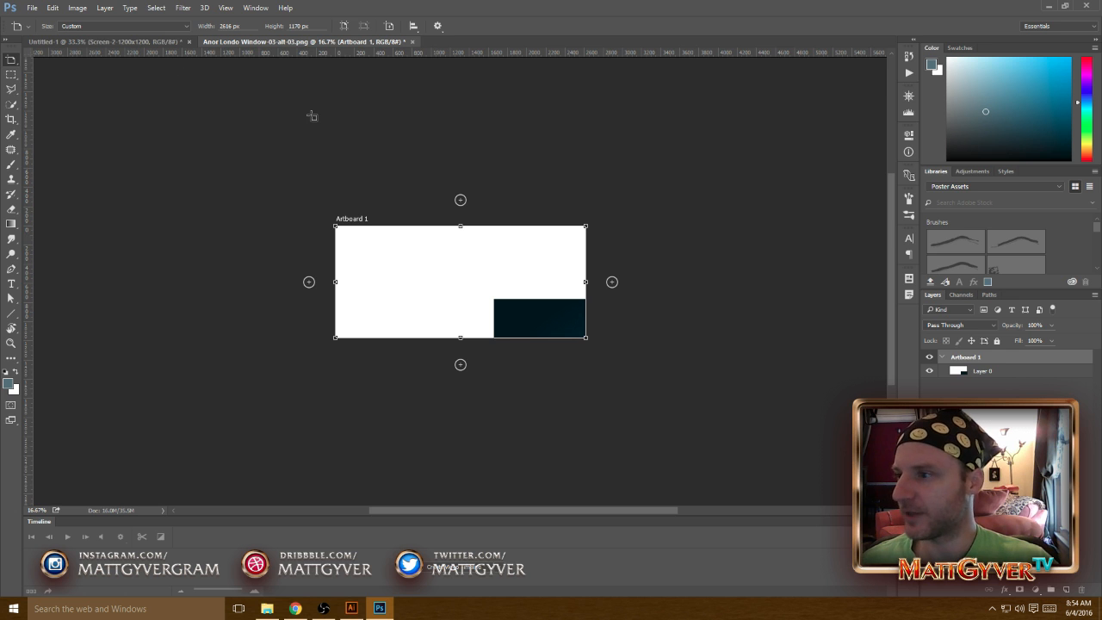
key("ctrl+z")
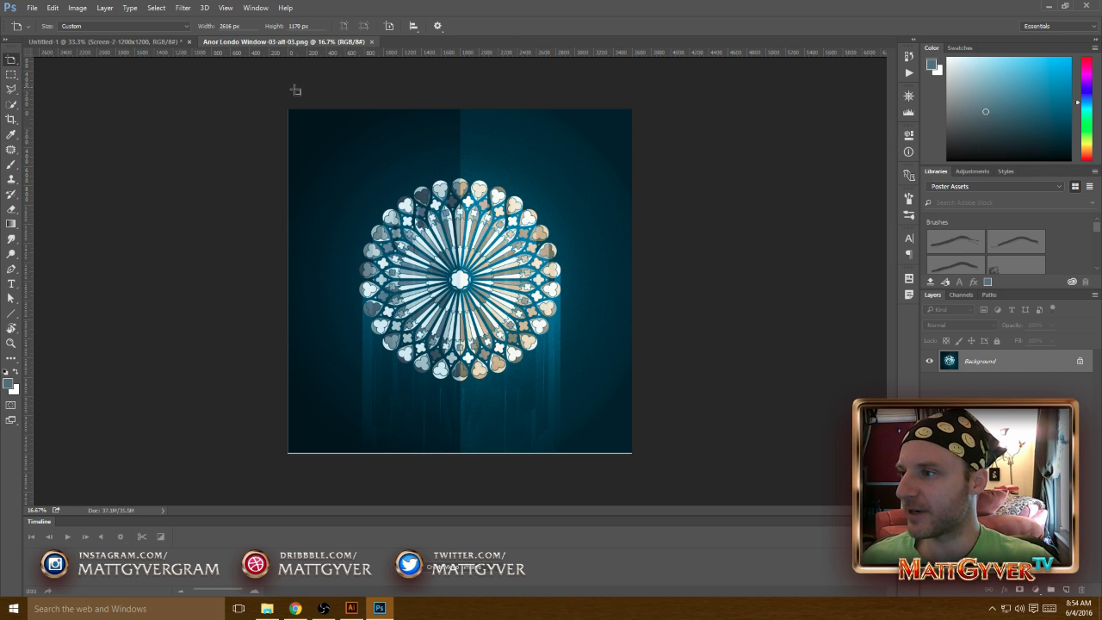
Draw an artboard of about 3666 by 3108 px around the window image with the Artboard tool.
left_click(12, 60)
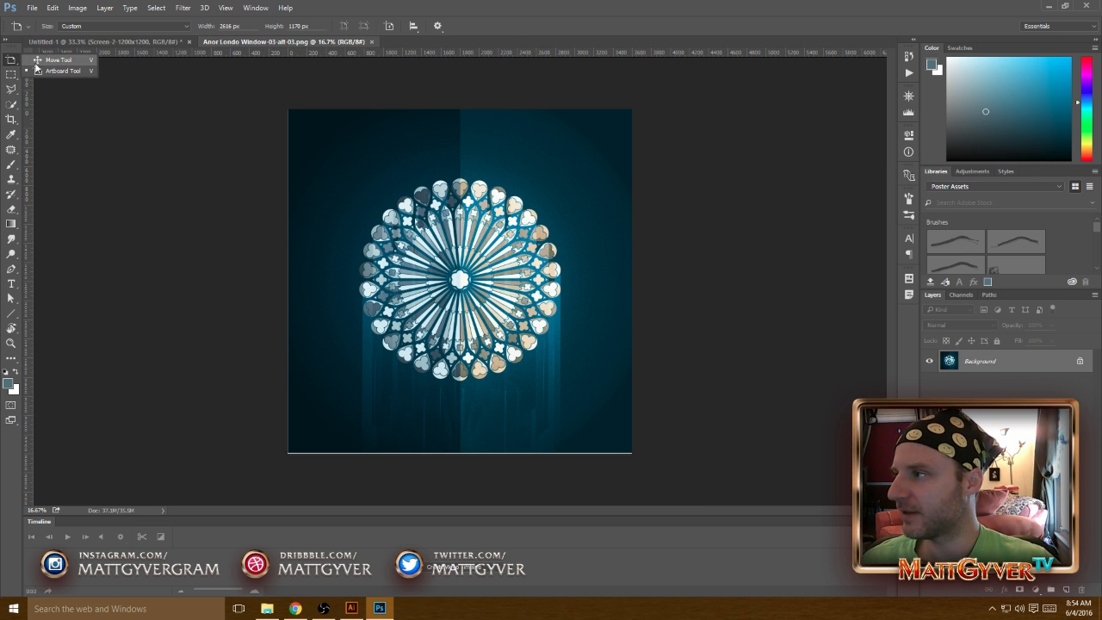
left_click(40, 60)
left_click(7, 59)
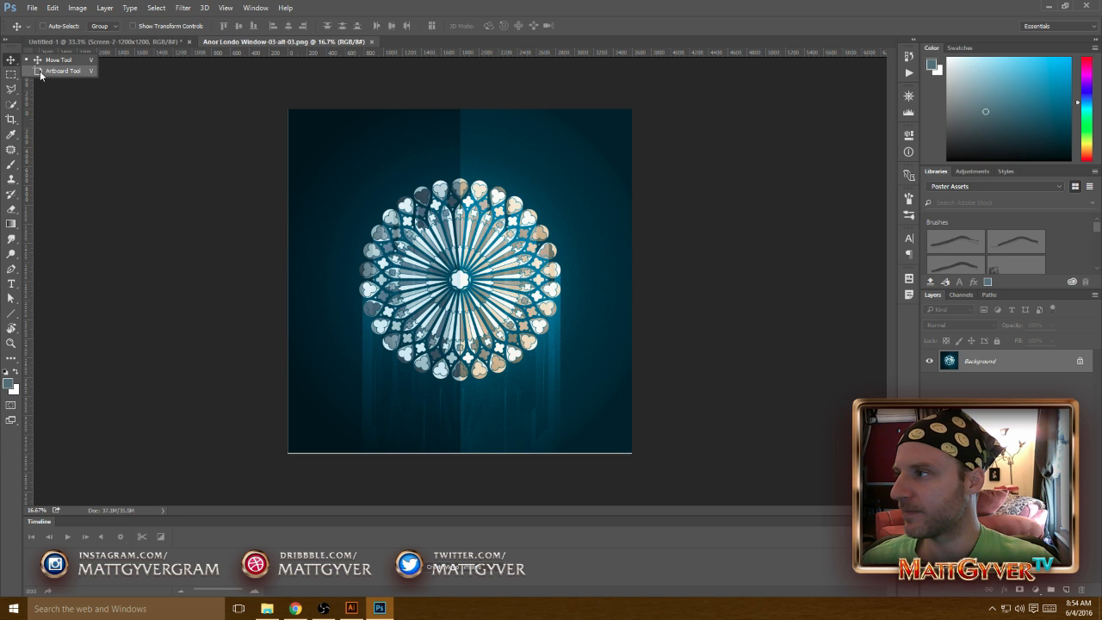
left_click(40, 72)
left_click_drag(283, 103, 636, 403)
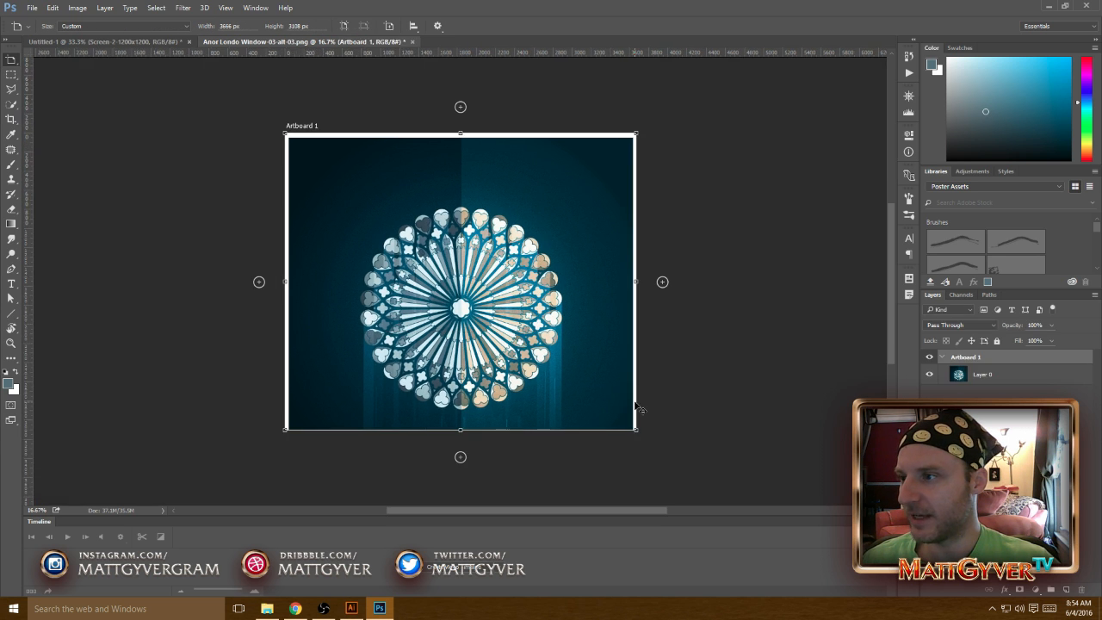
Resize the artboard in the window image document to 1200 px wide and 1200 px high.
left_click(244, 27)
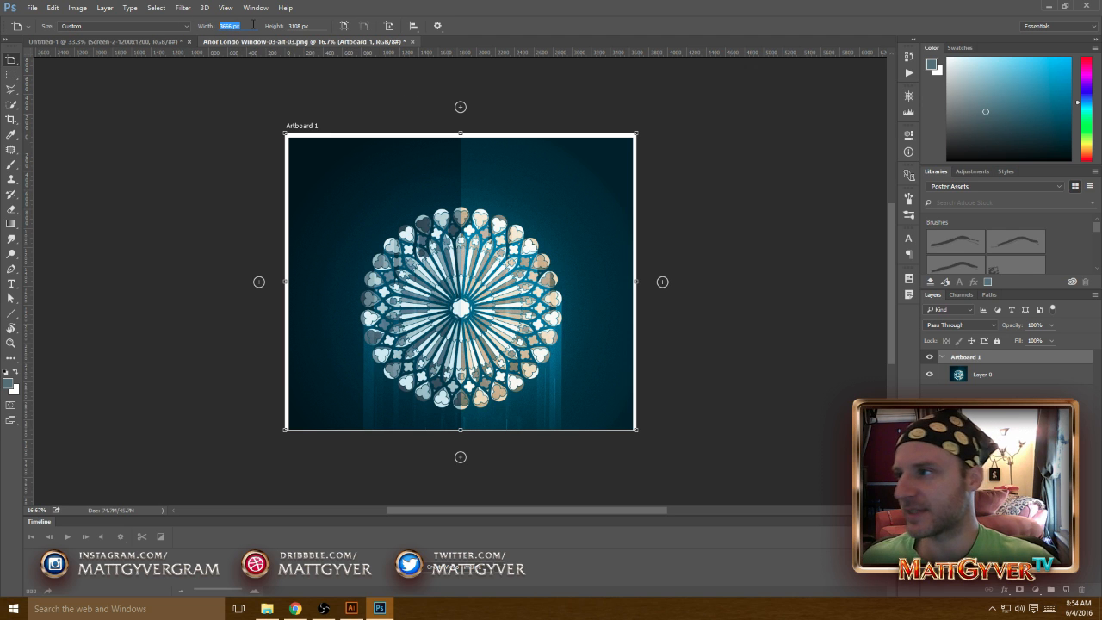
type("1200")
key("Tab")
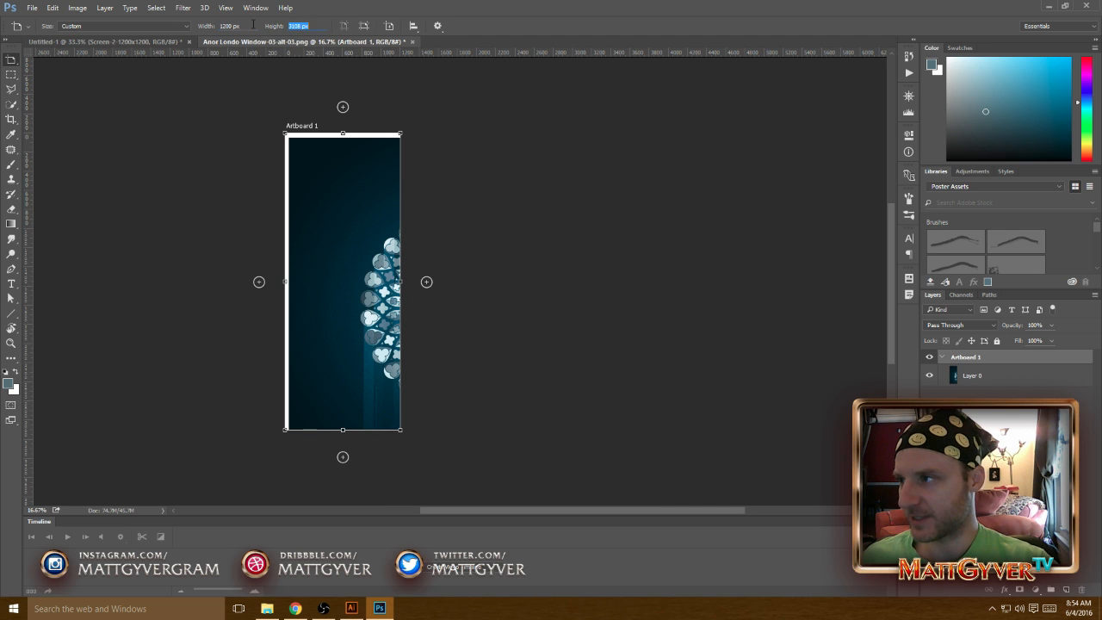
type("1200")
key("Return")
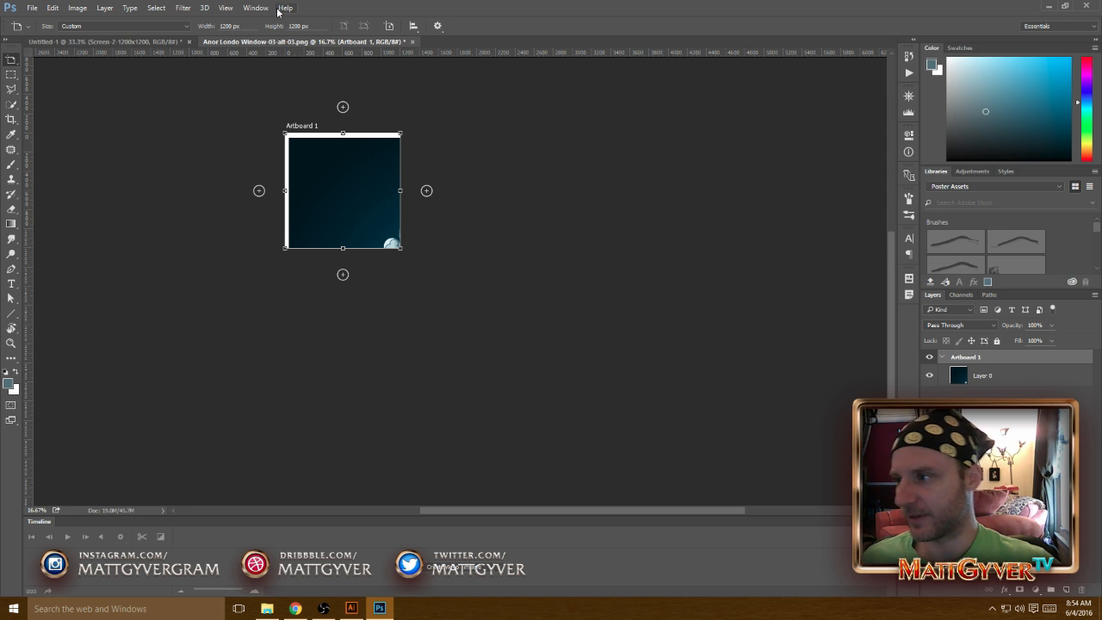
Copy the window image layer, Layer 0, into the Screen-2-1200x1200 artboard of the Untitled-1 document.
left_click(1011, 379)
key("v")
left_click_drag(389, 195, 498, 240)
left_click_drag(508, 277, 539, 151)
Scale the window image to 37.44% and position it so it covers the whole Screen-2-1200x1200 artboard.
key("ctrl+t")
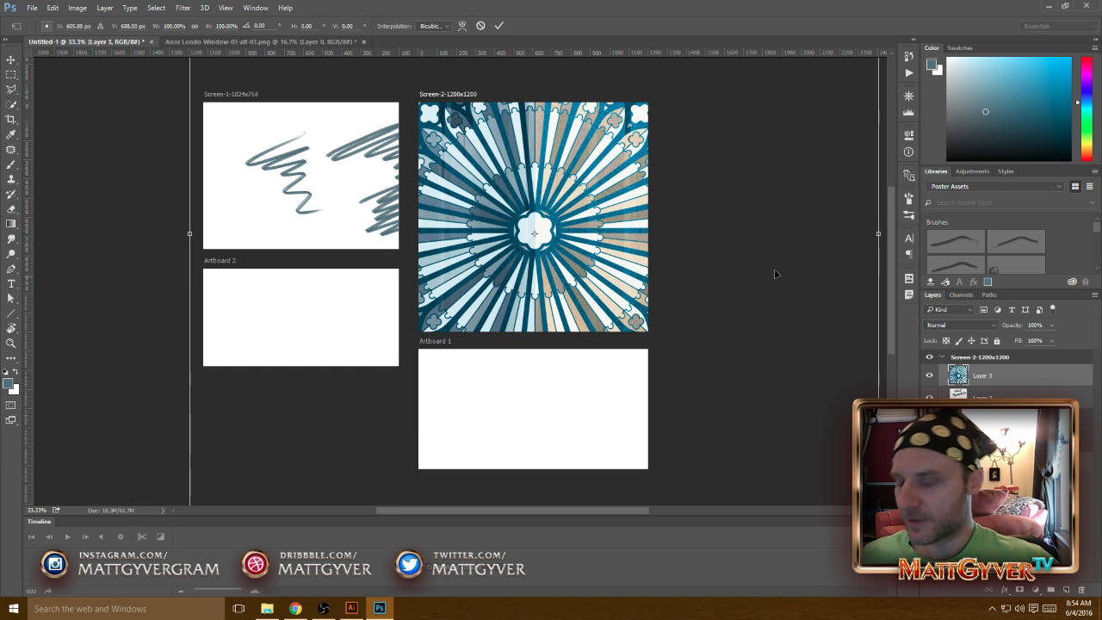
key("ctrl+minus")
left_click_drag(773, 503, 617, 322)
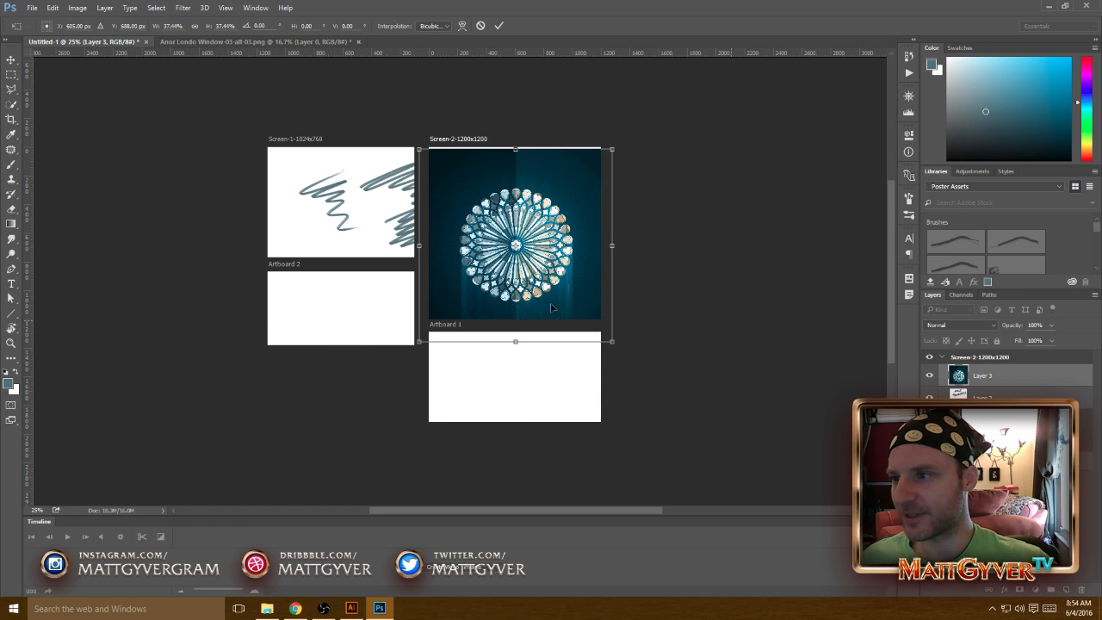
left_click_drag(540, 310, 541, 291)
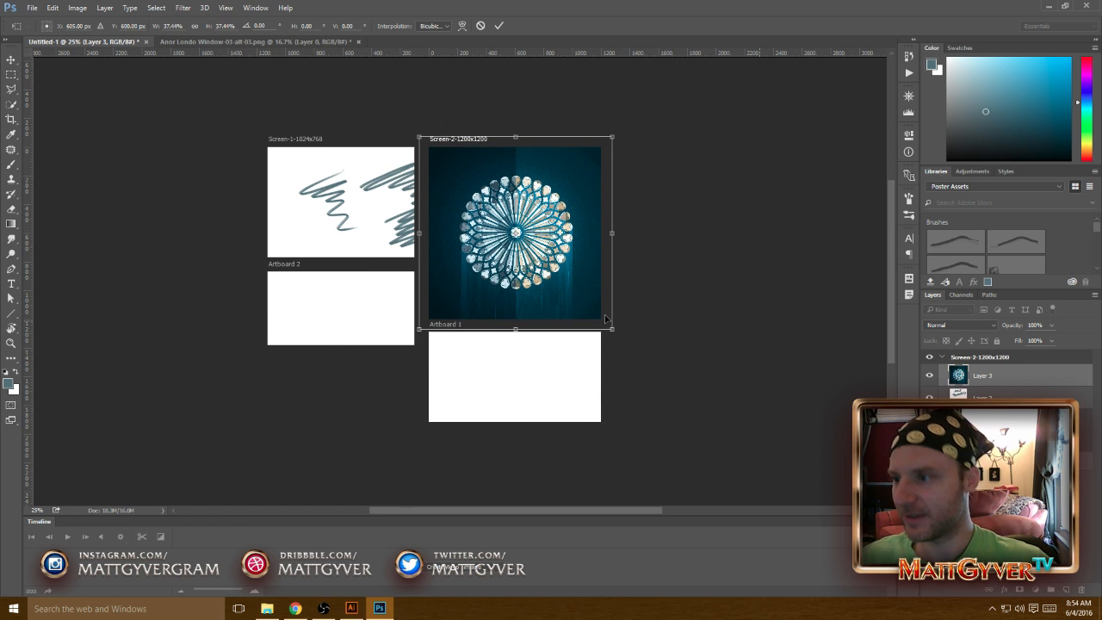
key("shift+Up")
key("shift+Up")
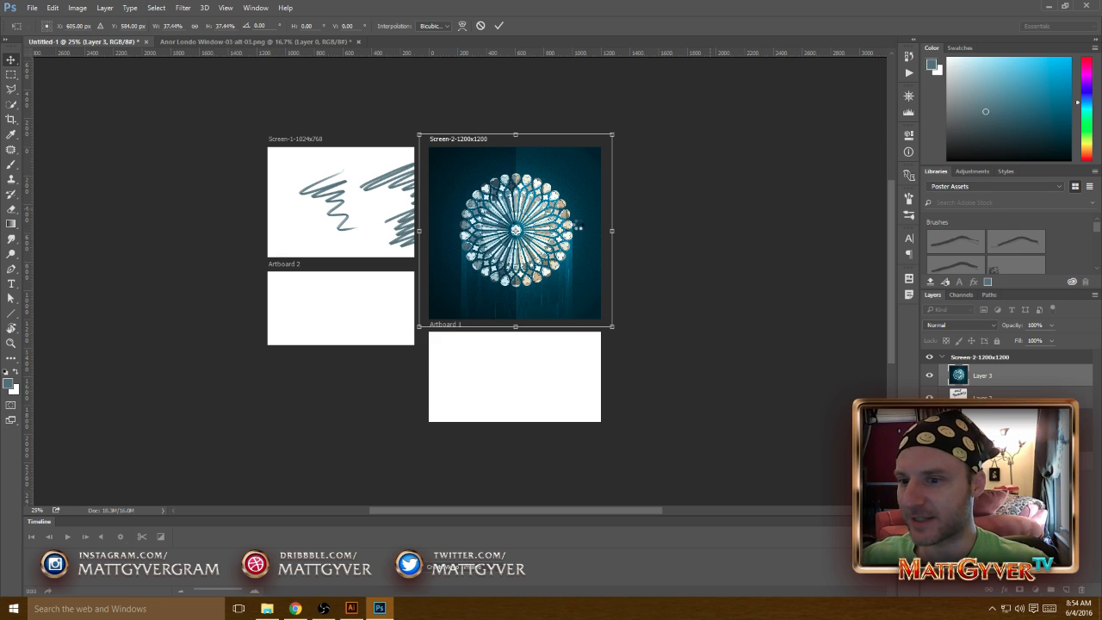
key("Return")
Convert Layer 3 to a Smart Object and place a copy of it on Artboard 1.
right_click(991, 379)
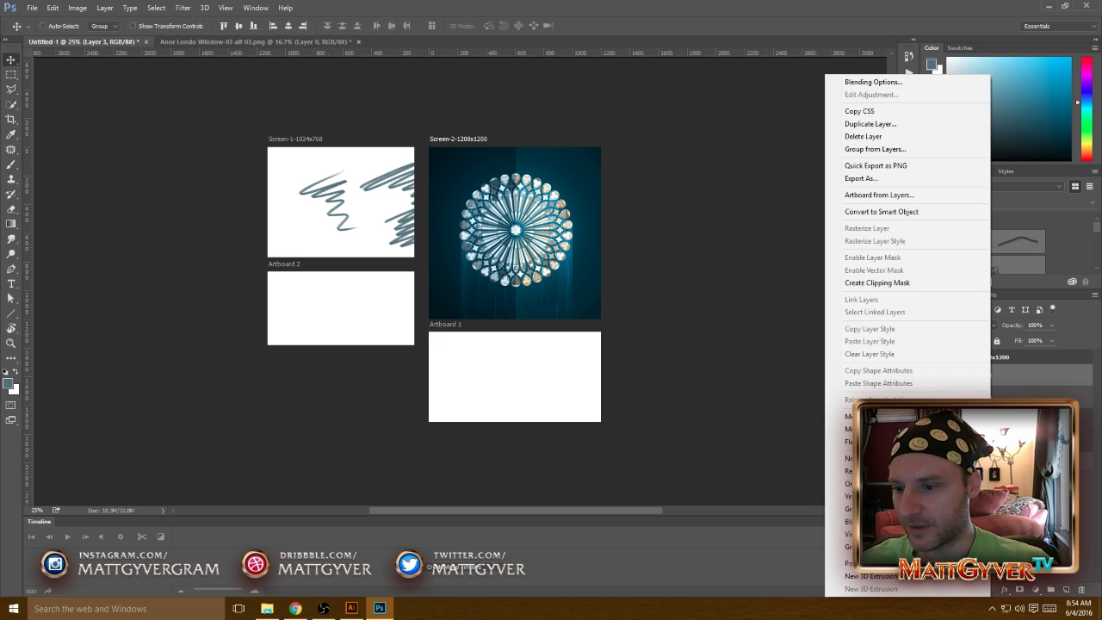
left_click(910, 214)
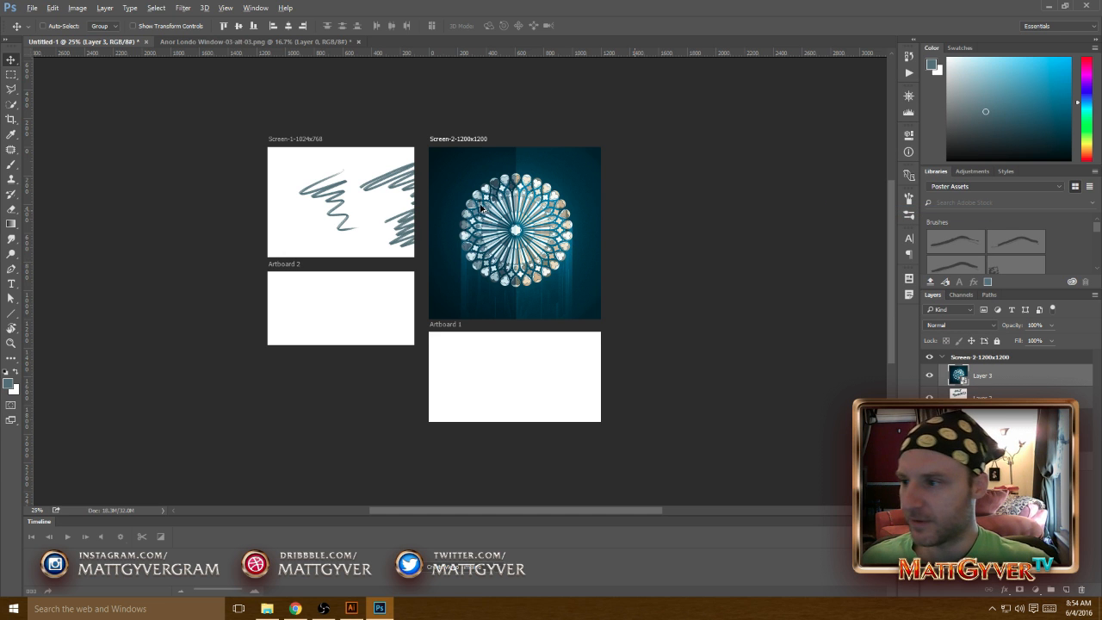
left_click_drag(481, 205, 315, 185)
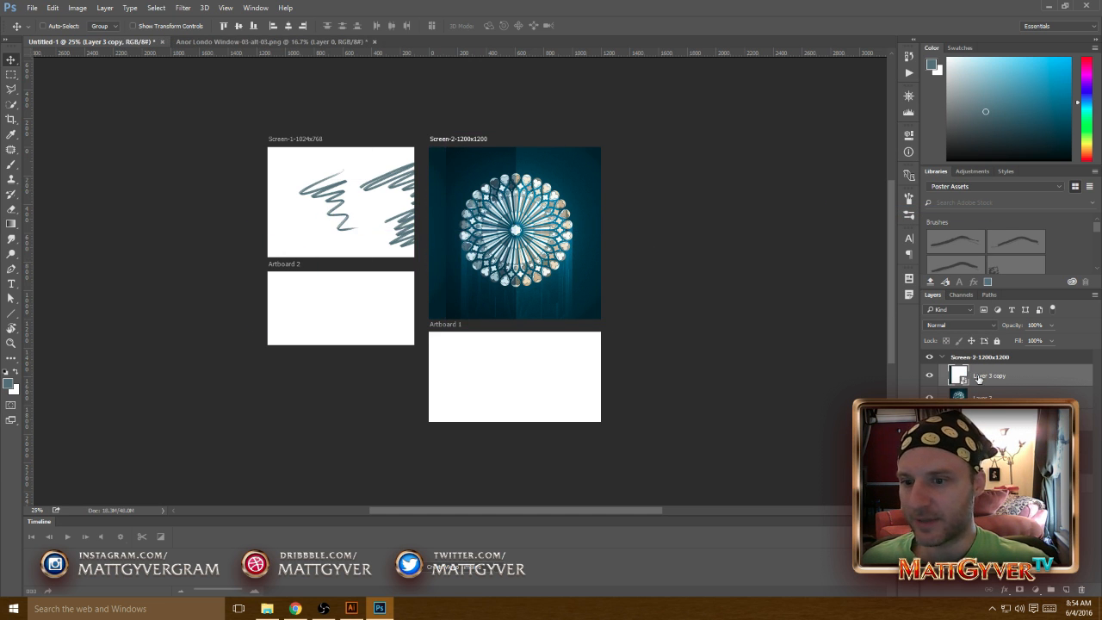
left_click_drag(452, 340, 608, 351)
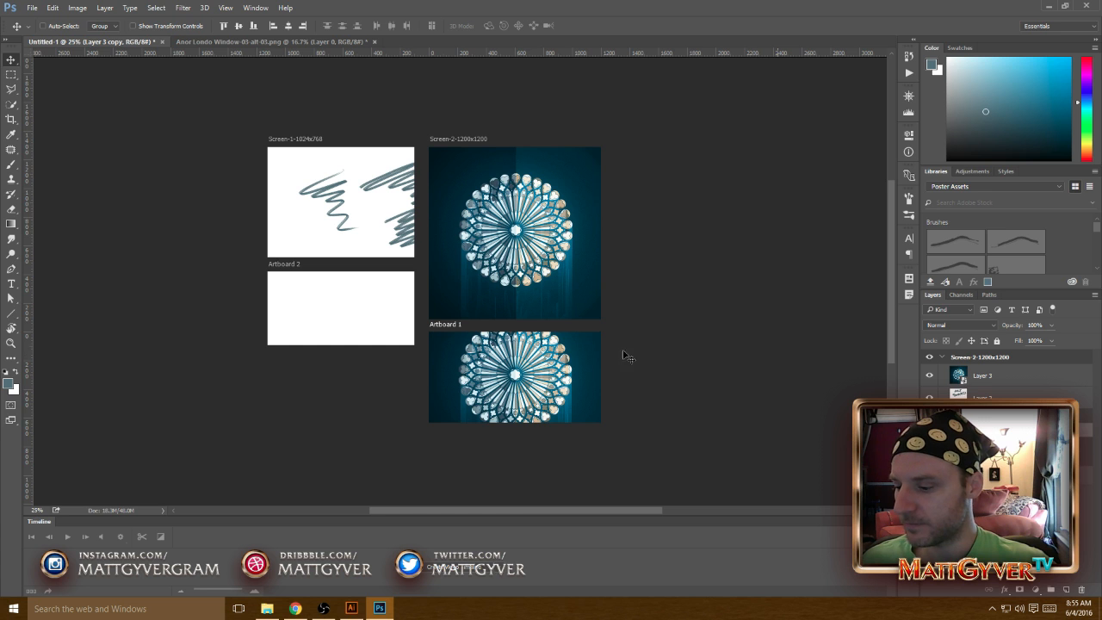
Scale the window image copy on Artboard 1 to about 91% width and 58% height, fitting the whole window within the artboard.
key("ctrl+t")
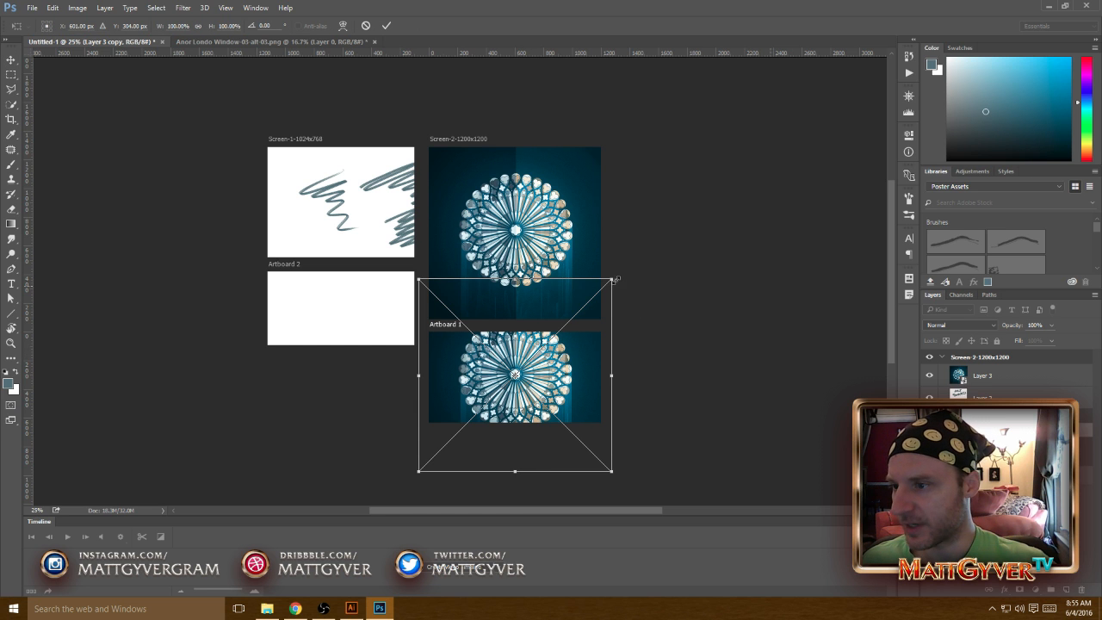
left_click_drag(614, 279, 603, 287)
left_click_drag(515, 288, 514, 318)
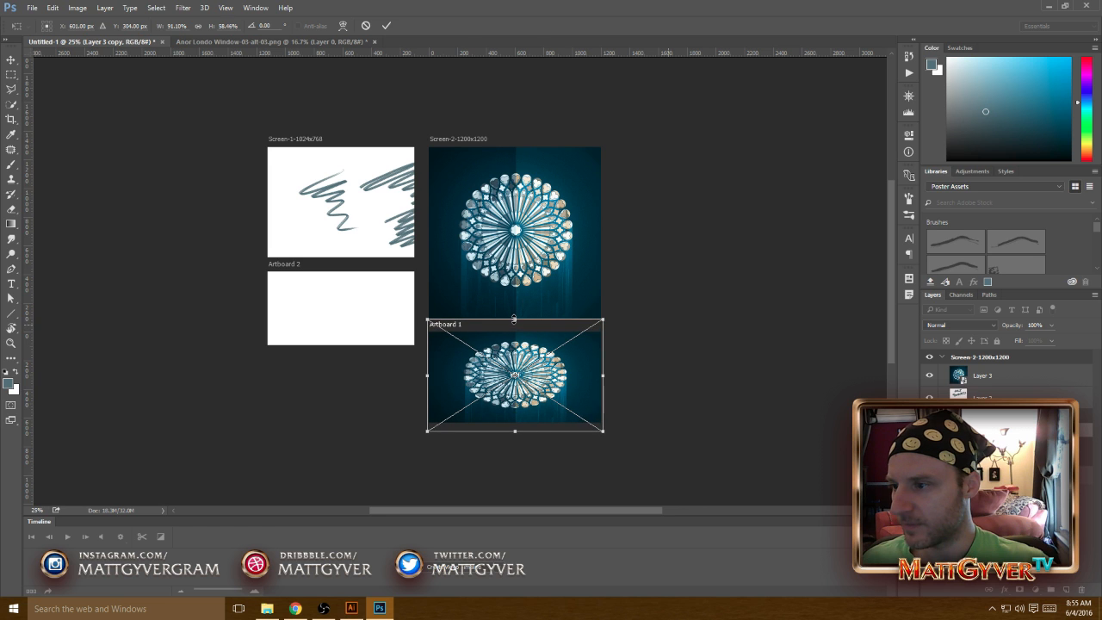
key("Return")
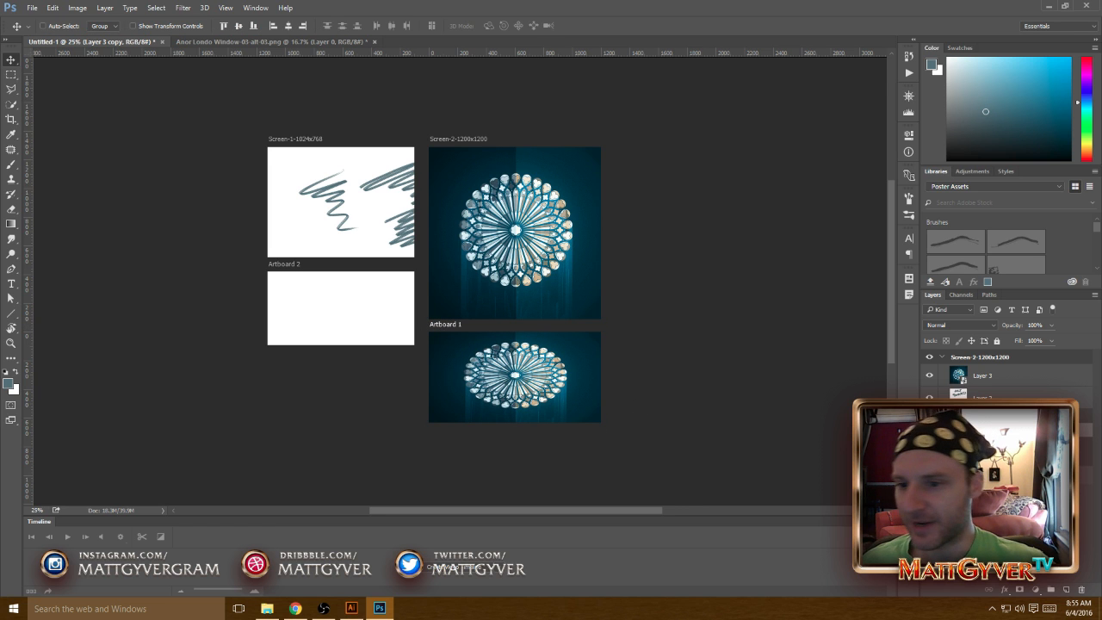
Duplicate Layer 3 into Artboard 2 and position the copy with the round window centred on the artboard.
left_click(964, 377)
key("ctrl+j")
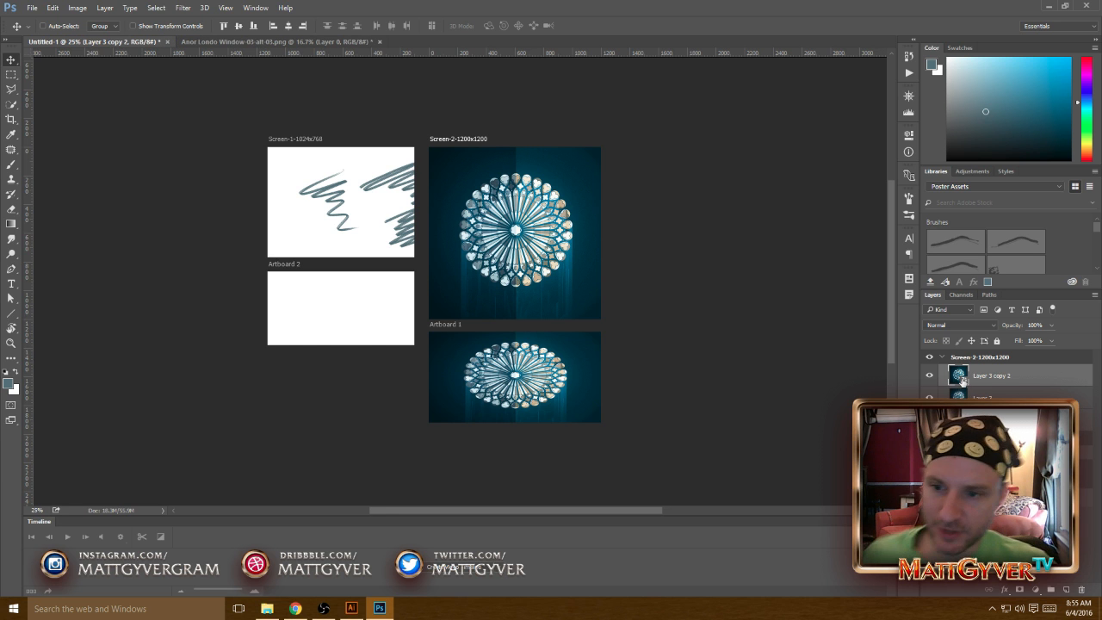
left_click_drag(963, 377, 966, 462)
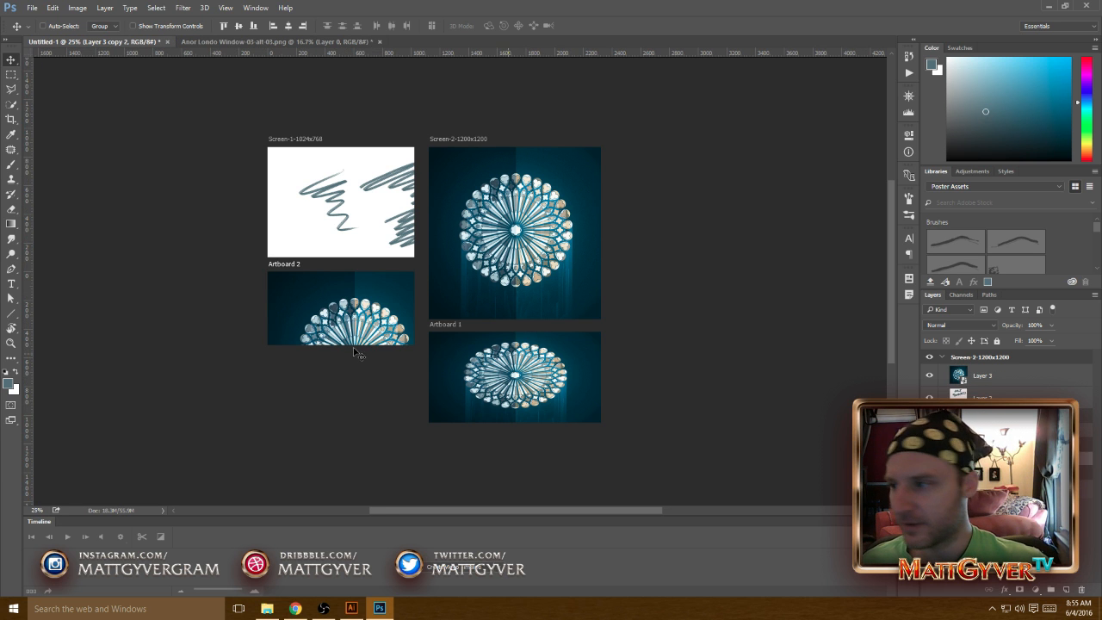
left_click_drag(358, 353, 343, 308)
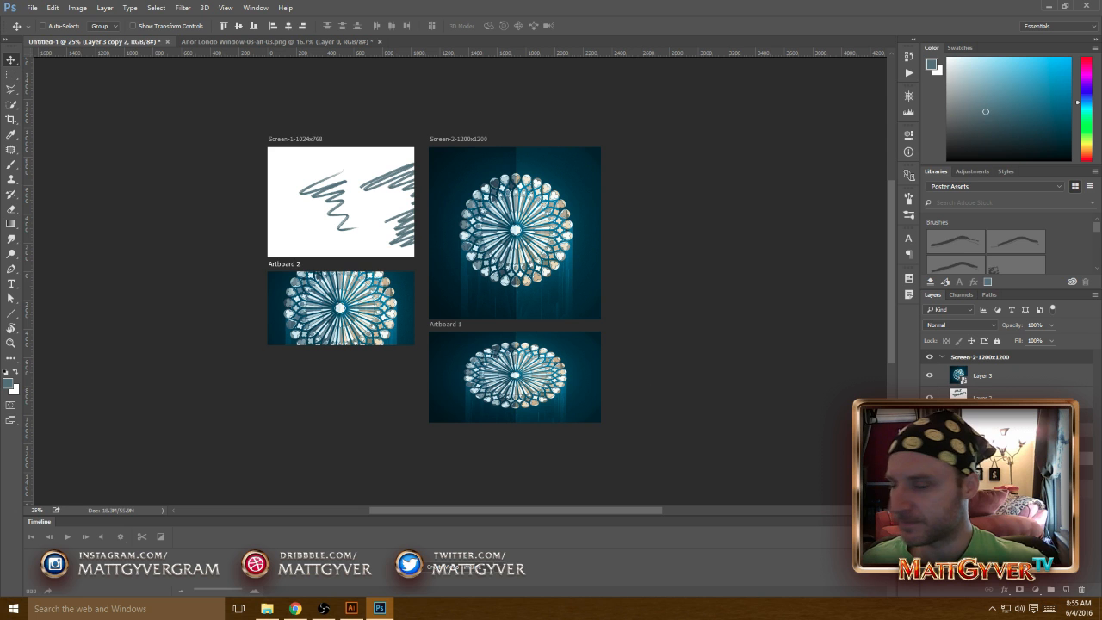
Duplicate Layer 3 into the Screen-1-1024x768 artboard and position the copy so the window is centred horizontally and the image fills the artboard.
left_click(1006, 384)
key("ctrl+j")
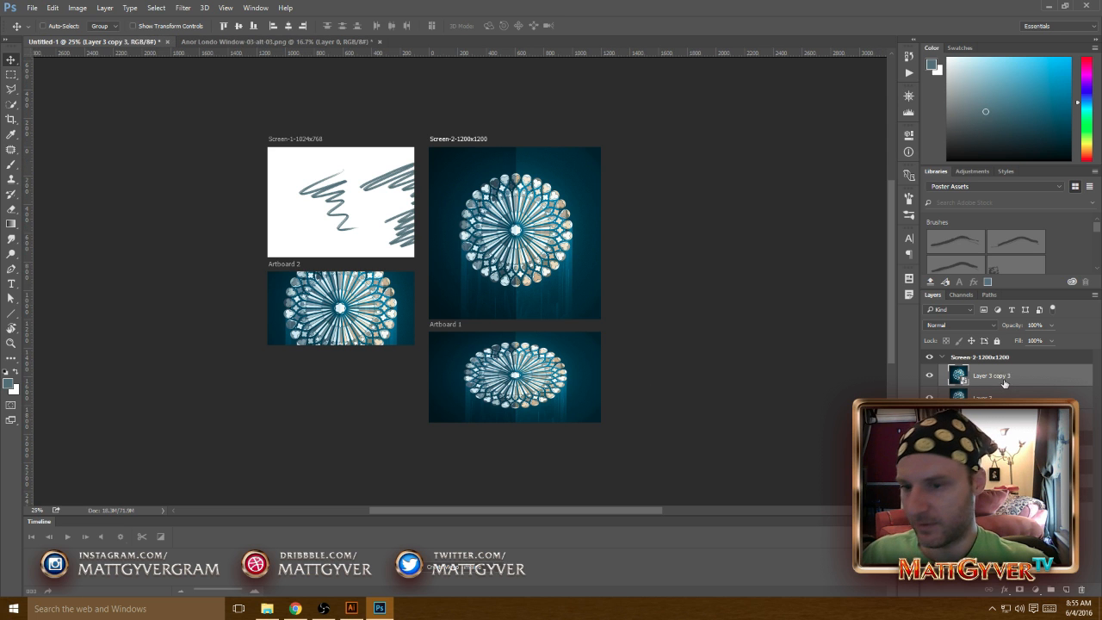
left_click_drag(990, 378, 990, 508)
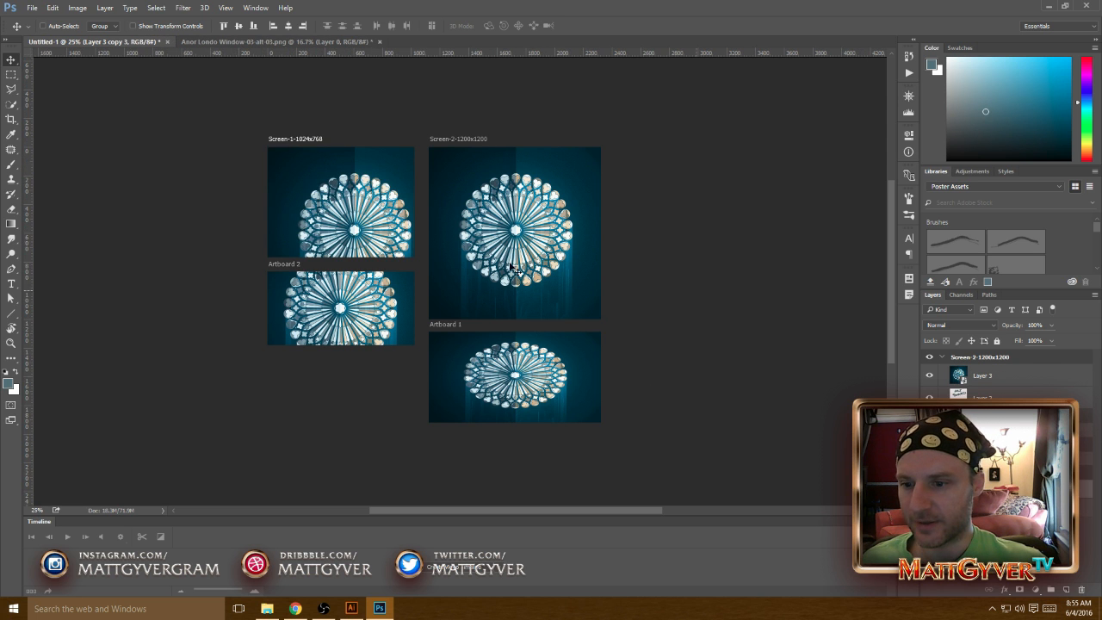
left_click_drag(392, 301, 379, 282)
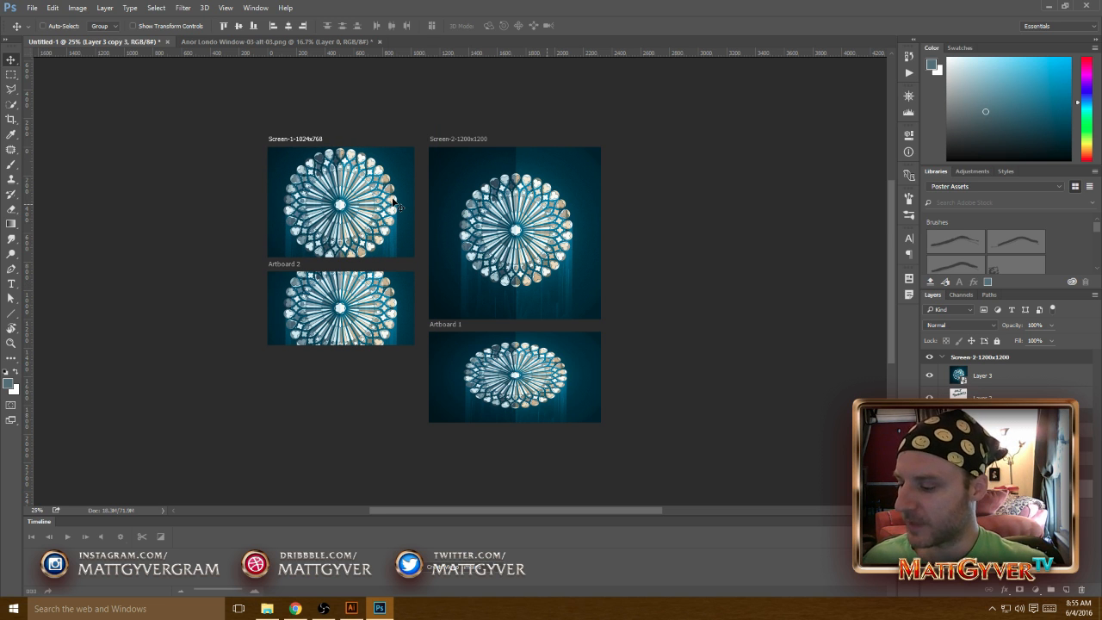
Start Export As for the document and preview each of the four artboards, ending on Screen-2-1200x1200.
left_click(31, 8)
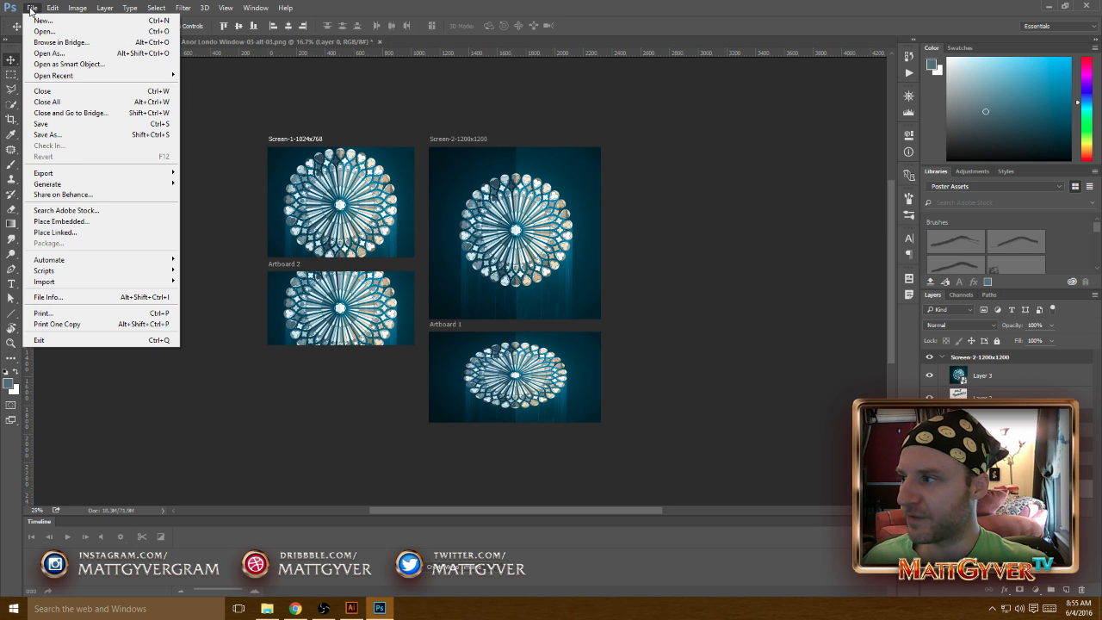
mouse_move(94, 175)
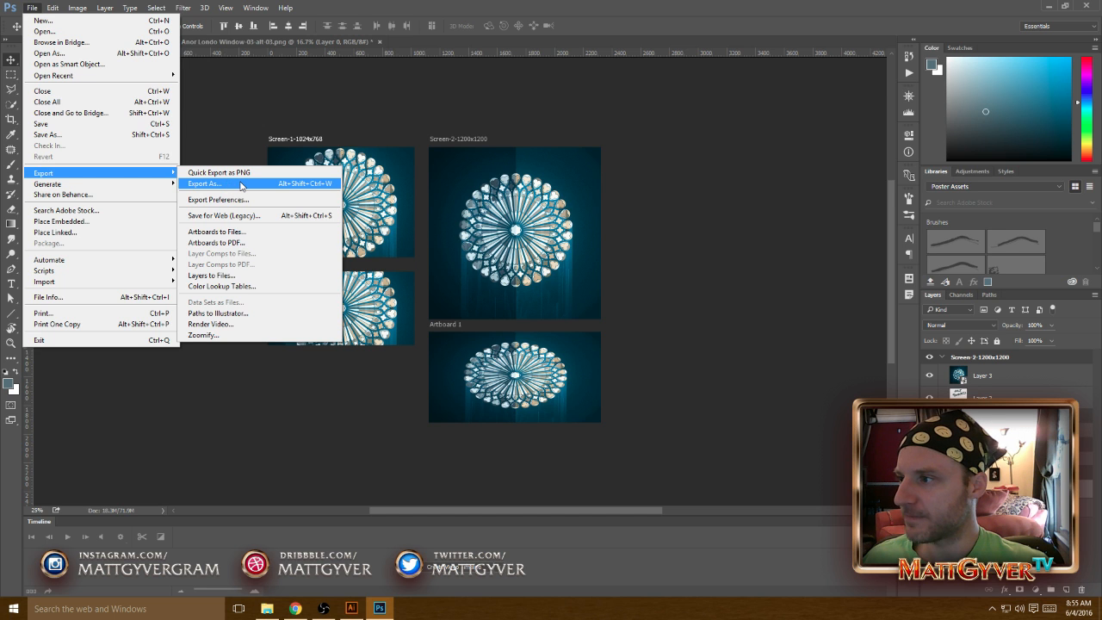
left_click(310, 185)
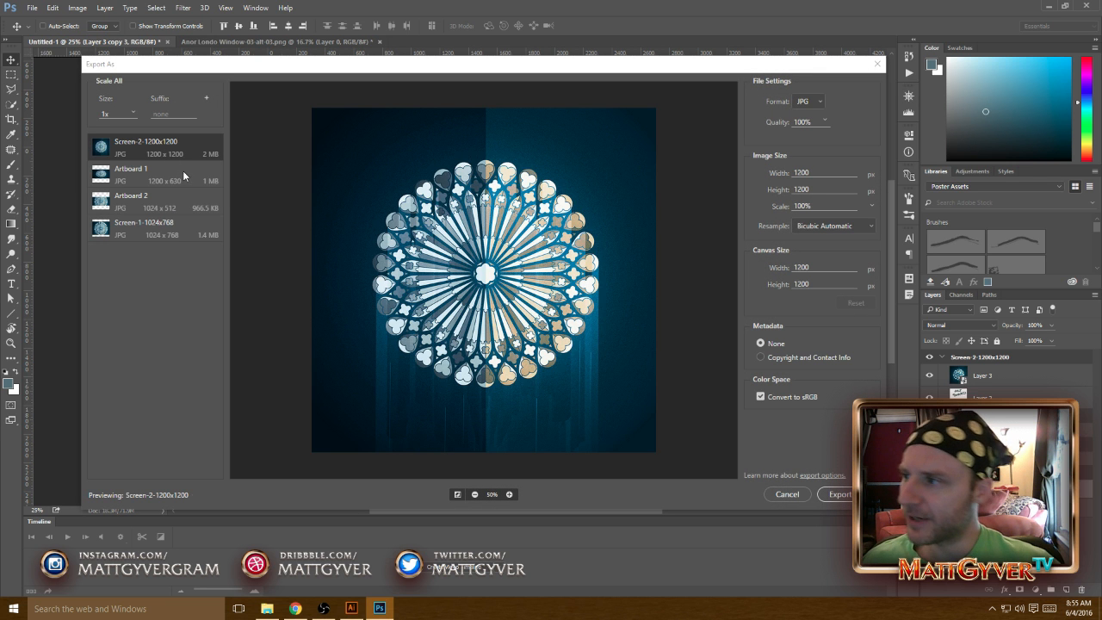
left_click(183, 171)
left_click(188, 200)
left_click(190, 229)
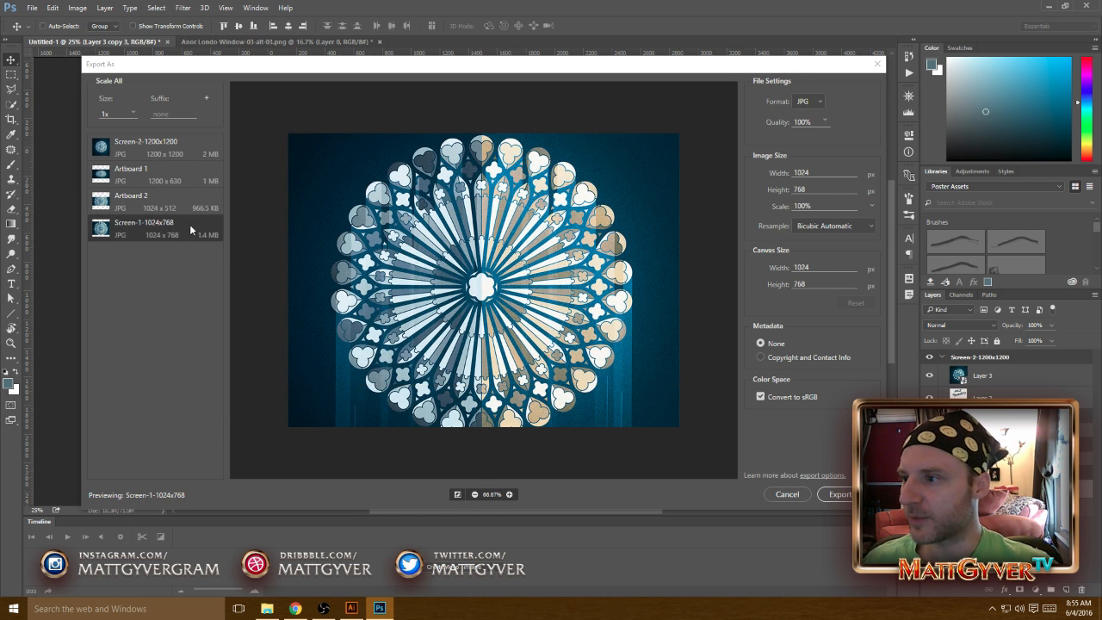
left_click(174, 147)
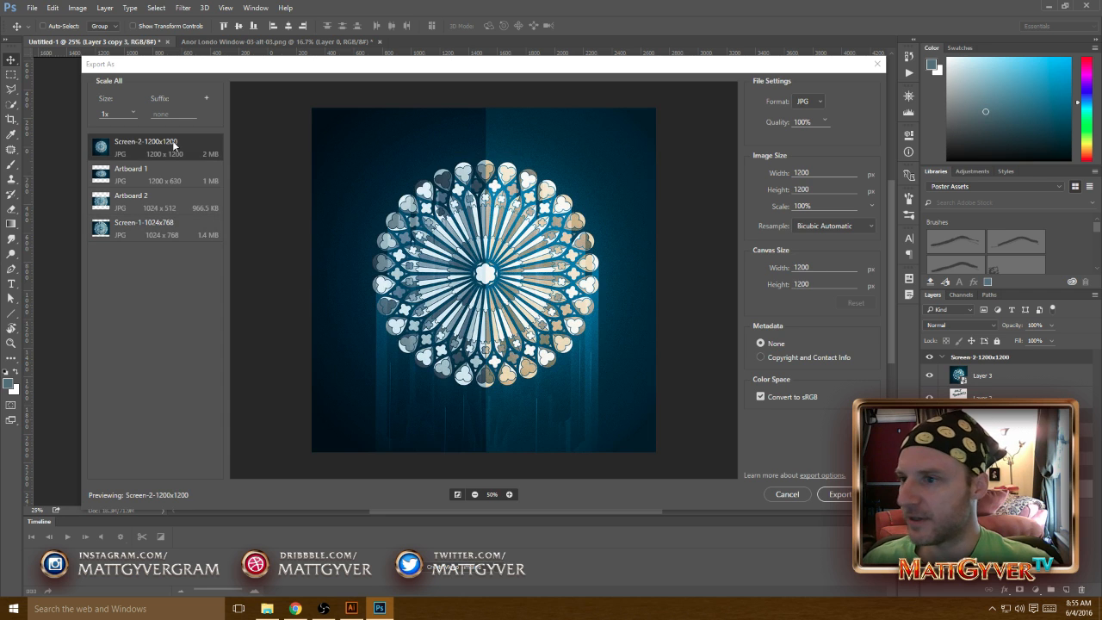
Set the export format to PNG for Screen-2-1200x1200, Artboard 1 and Artboard 2.
left_click(809, 103)
left_click(814, 120)
left_click(132, 176)
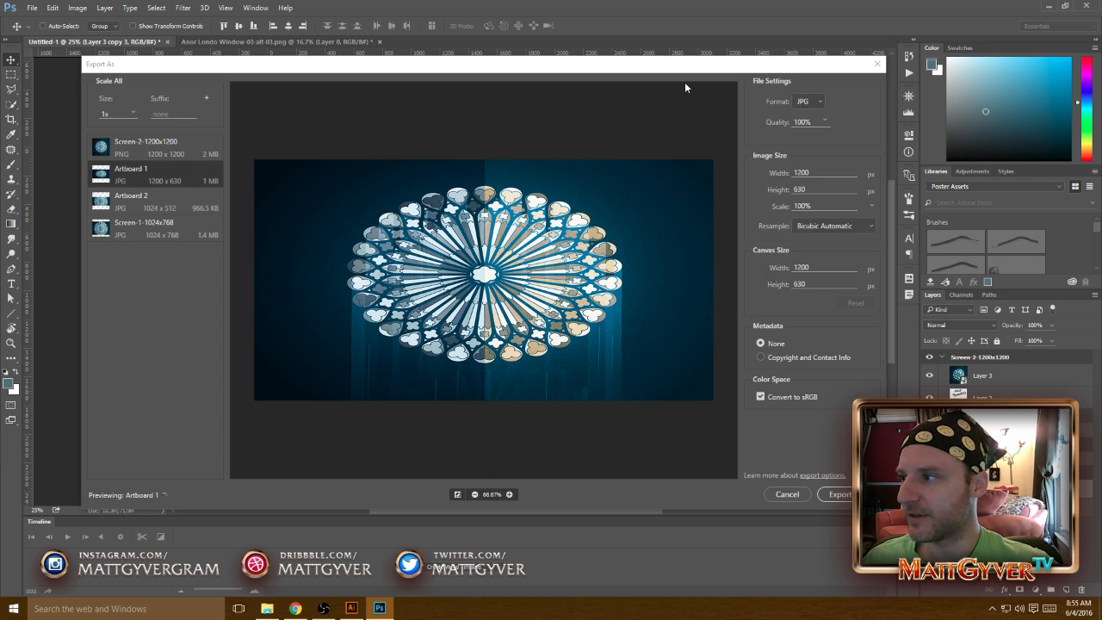
left_click(810, 102)
left_click(813, 119)
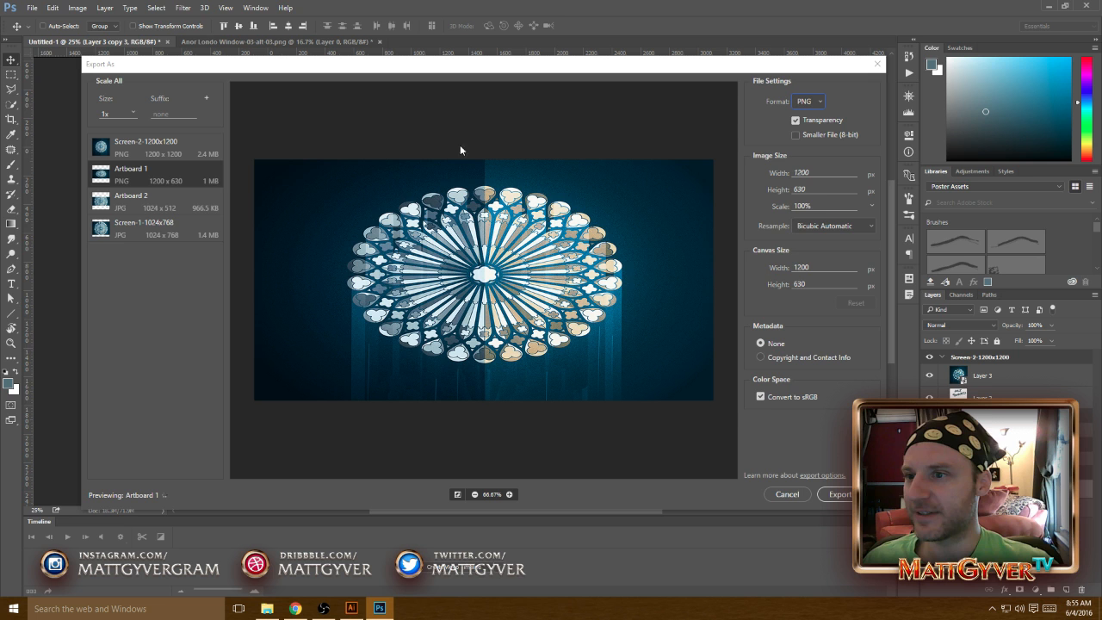
left_click(181, 208)
left_click(822, 105)
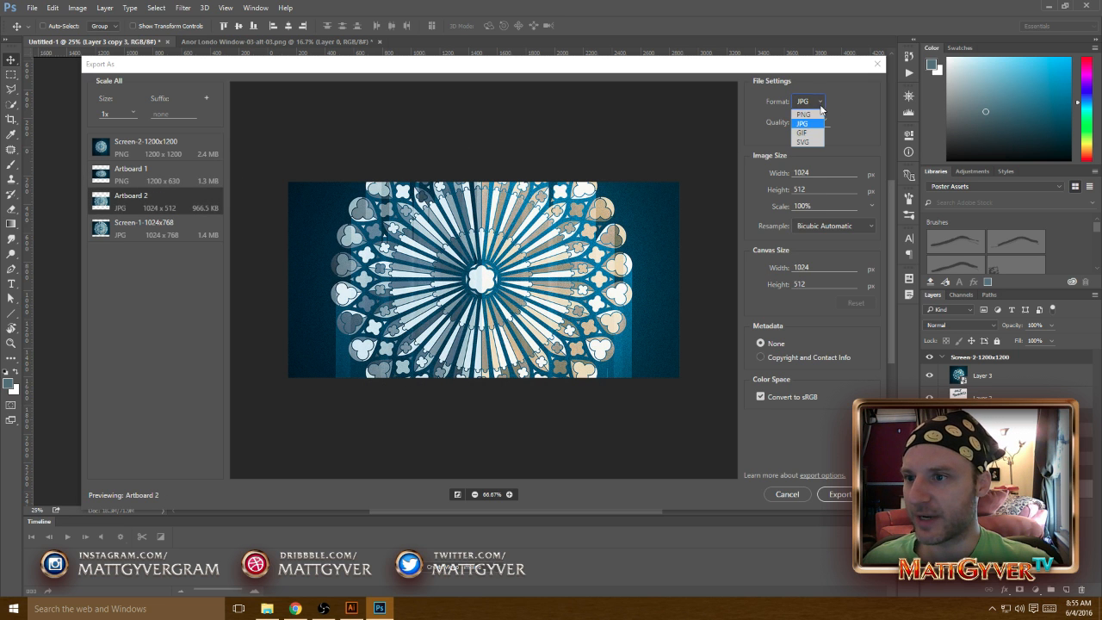
left_click(814, 119)
Keep Screen-1-1024x768 as JPG and set its export quality to 65%.
left_click(174, 232)
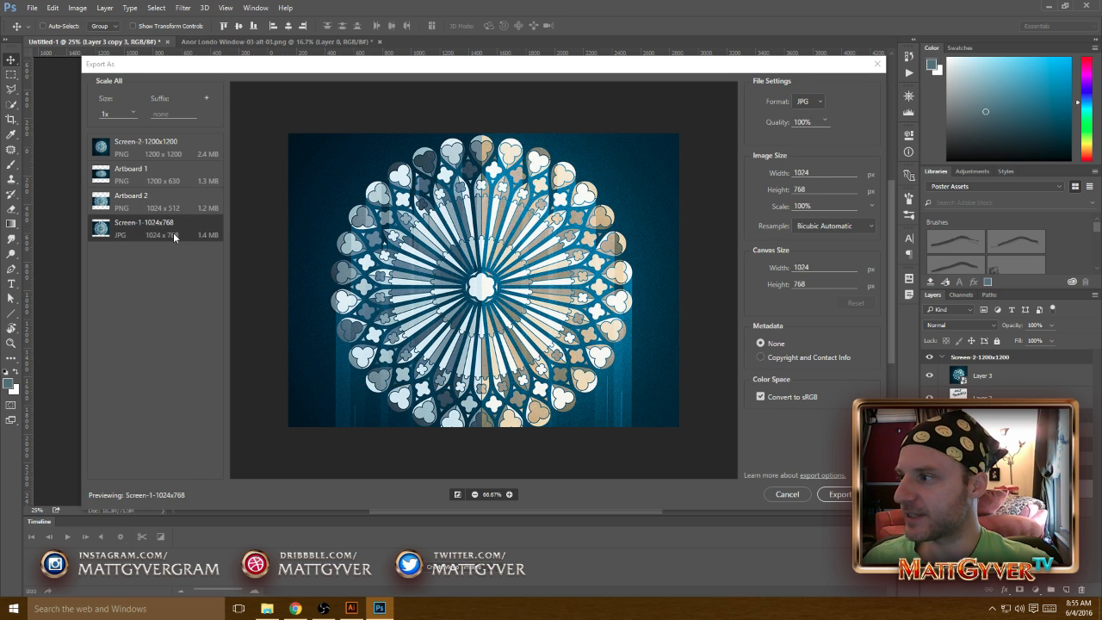
left_click(815, 105)
left_click(822, 122)
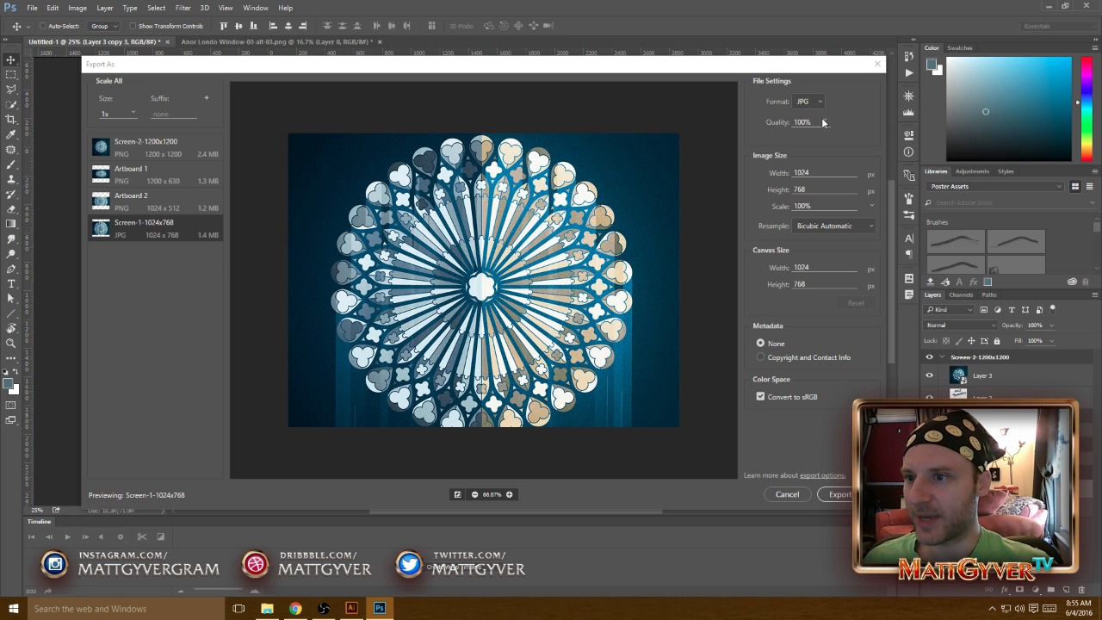
type("65")
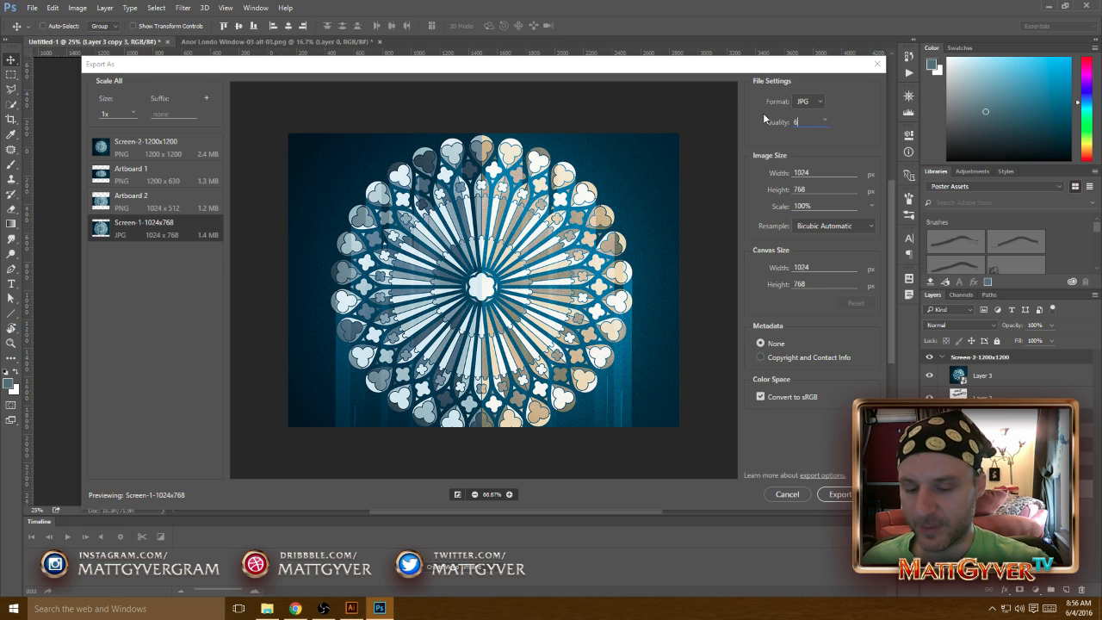
key("Tab")
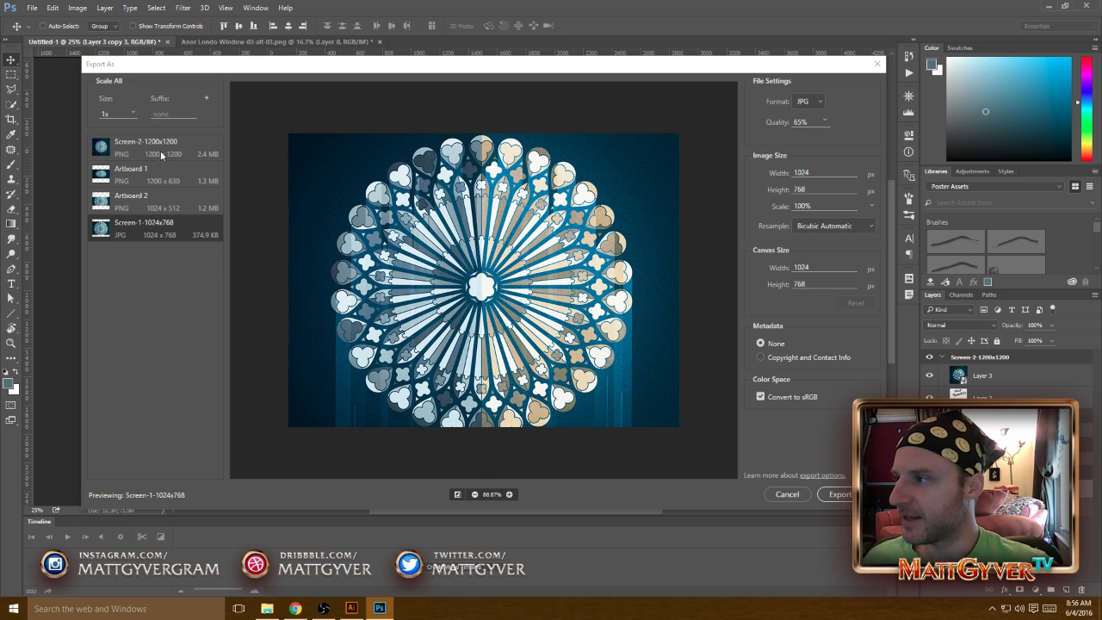
Review each artboard's export settings and set the Screen-2-1200x1200 export image width to 730 px.
left_click(161, 155)
left_click(164, 177)
left_click(163, 203)
left_click(159, 237)
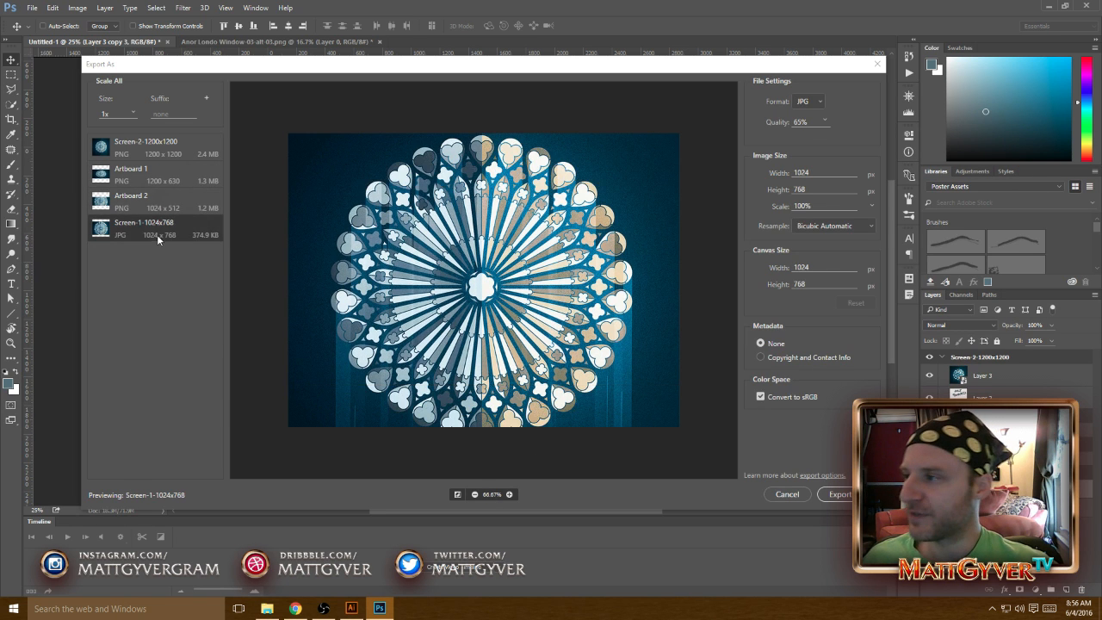
left_click(164, 154)
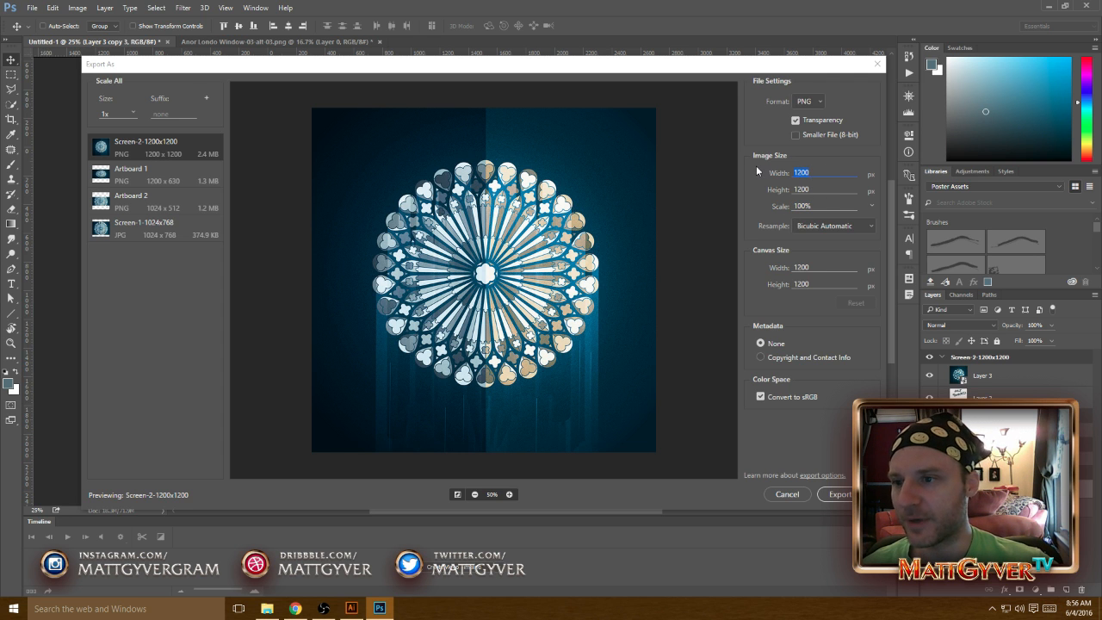
type("730")
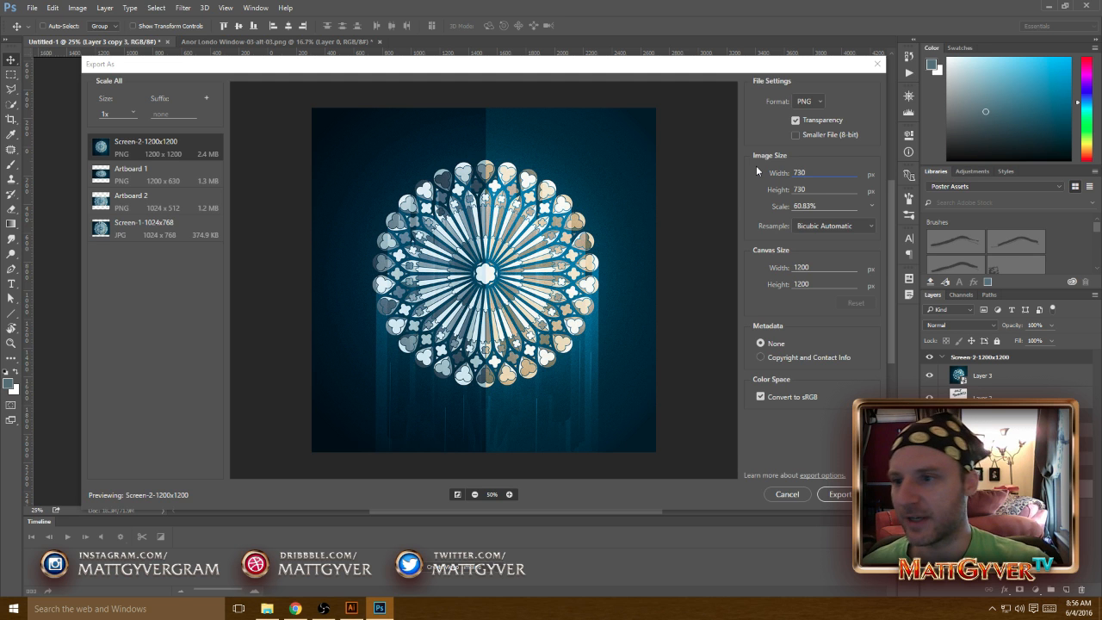
key("Tab")
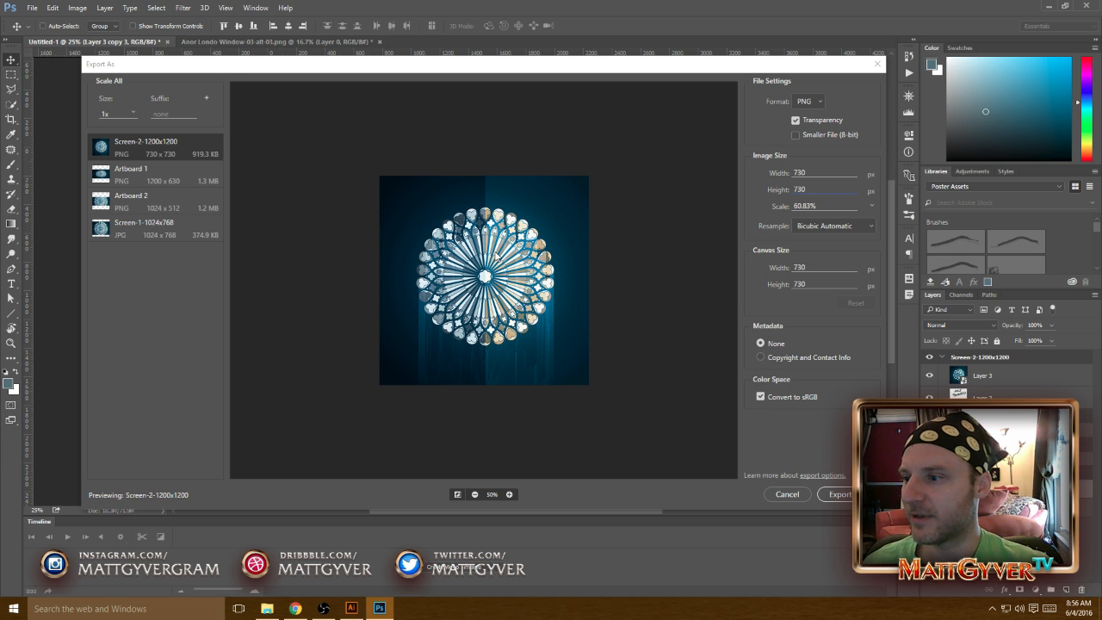
Export all four artboards to the Desktop folder.
left_click(847, 500)
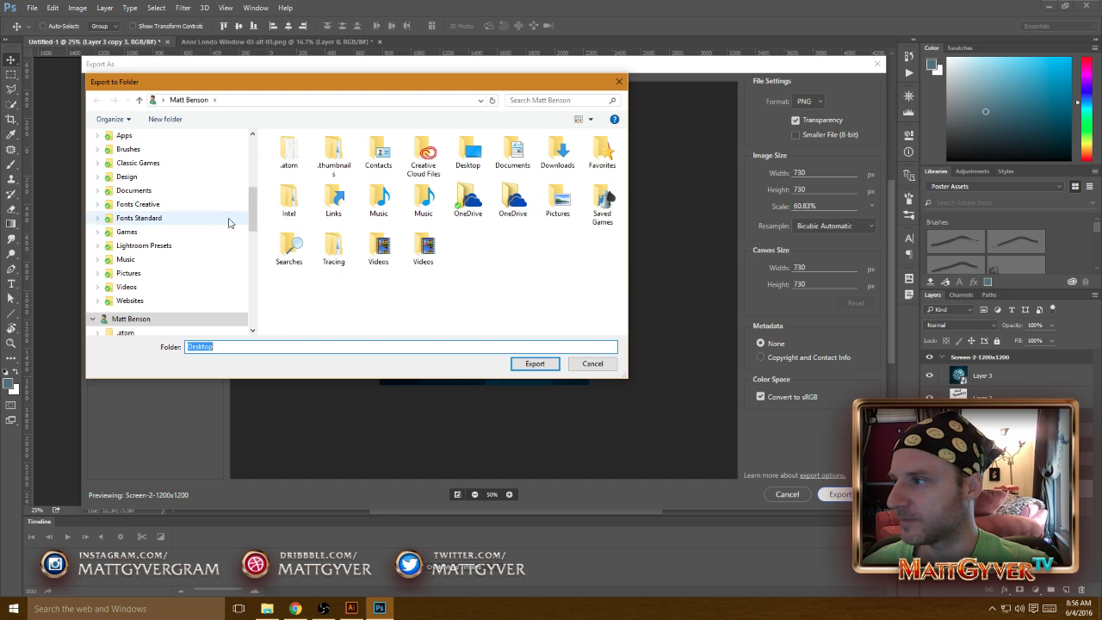
scroll(229, 222, "up", 5)
left_click(162, 157)
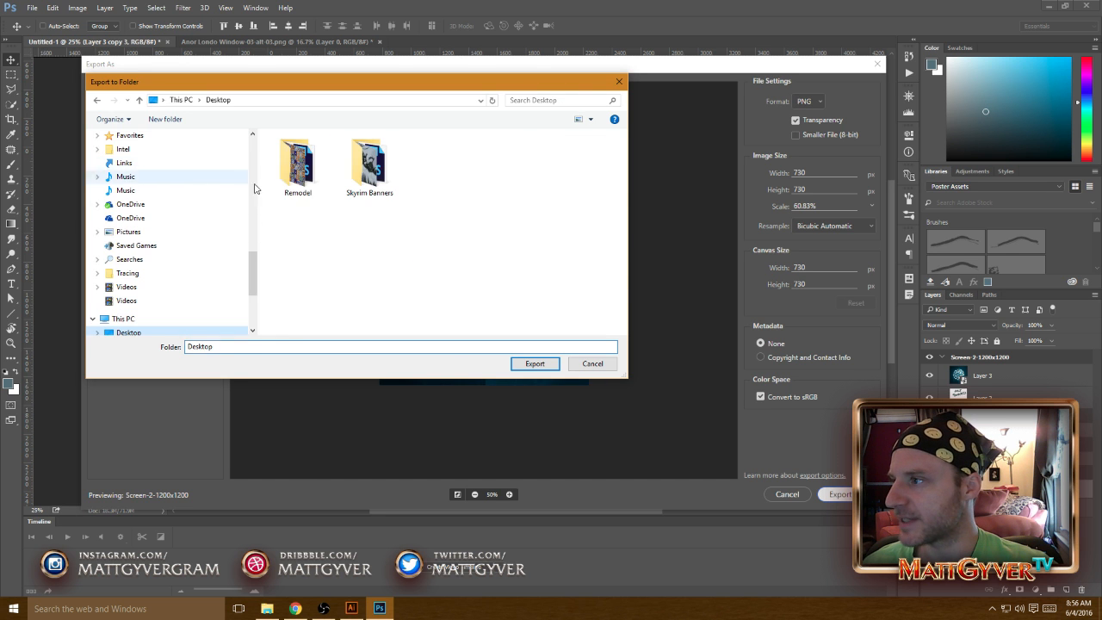
left_click(534, 363)
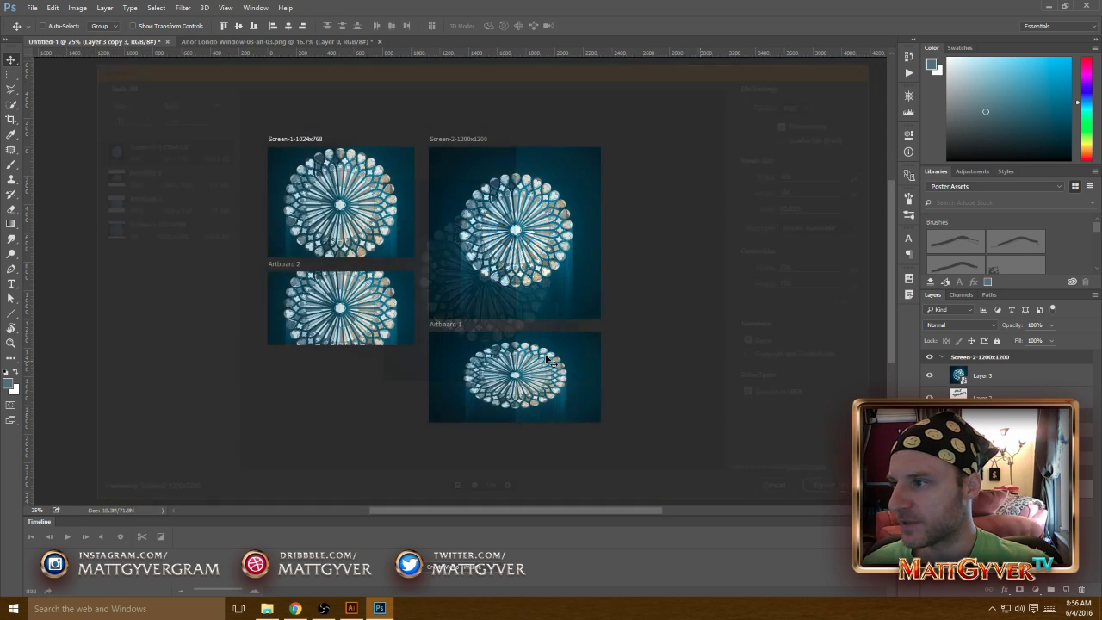
Check the dimensions and file details of the exported artboard images on the Desktop in File Explorer.
left_click(592, 167)
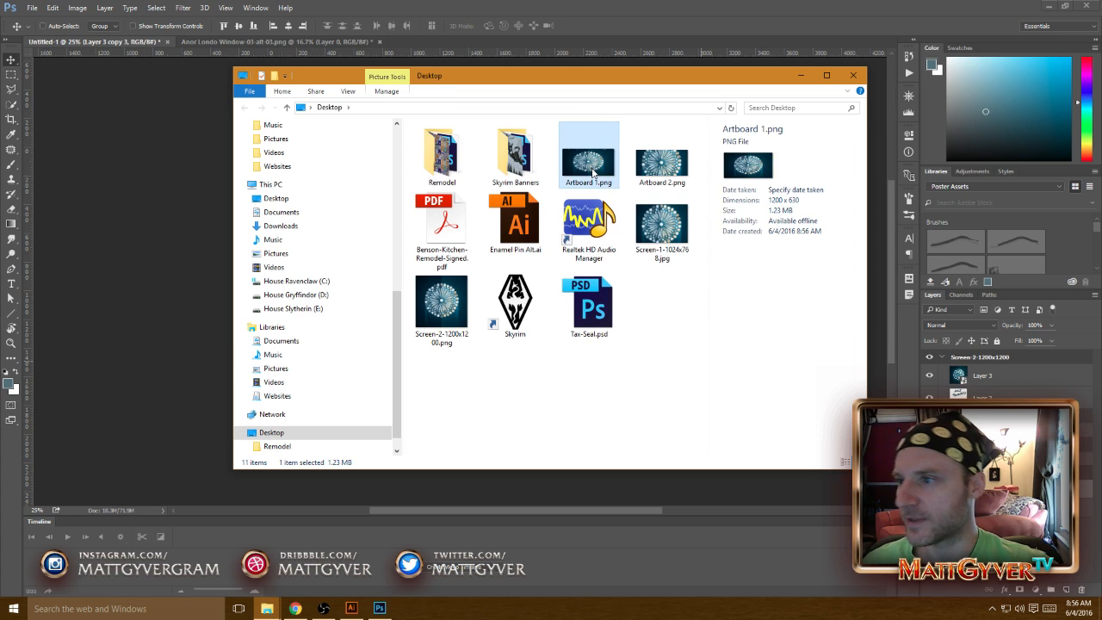
left_click(669, 164)
left_click(674, 209)
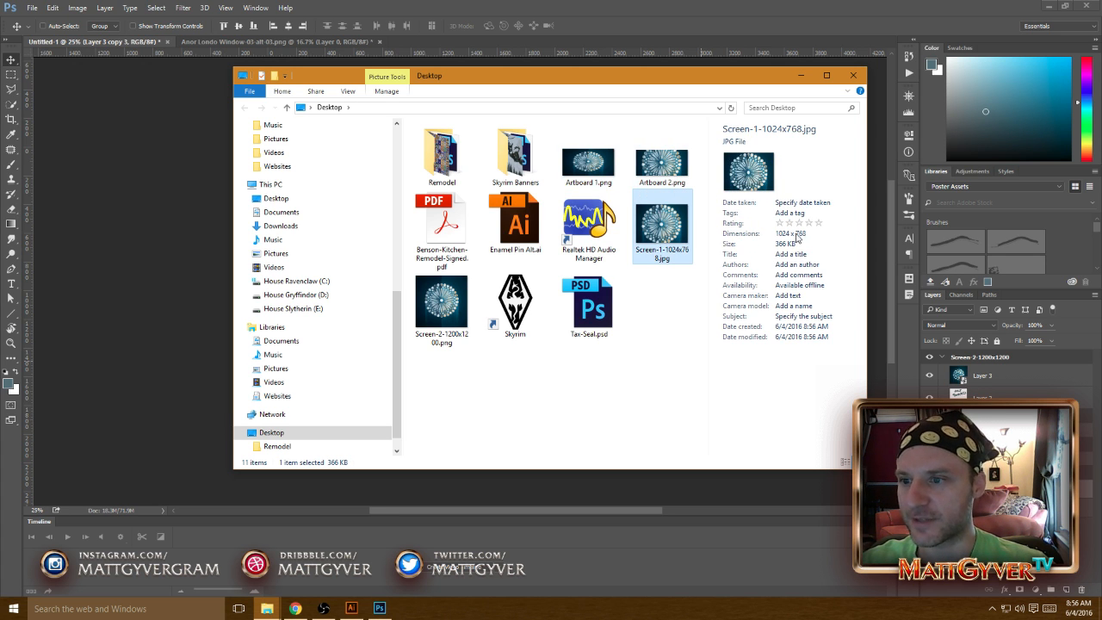
key("Right")
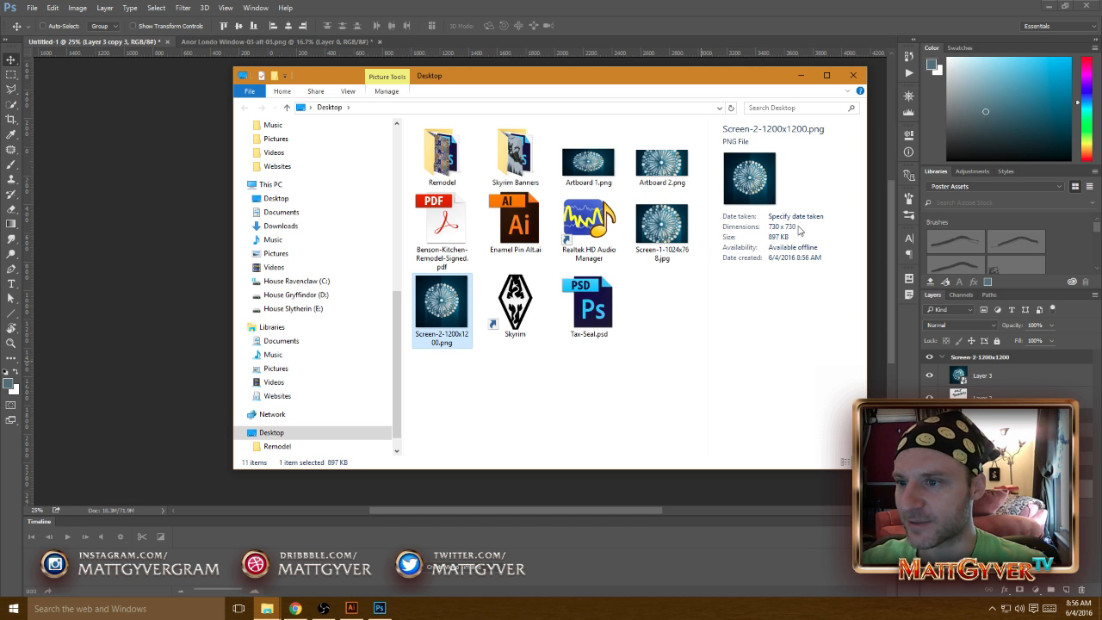
Select the four exported images together to review them as a group, and return to the Photoshop document.
left_click(602, 163)
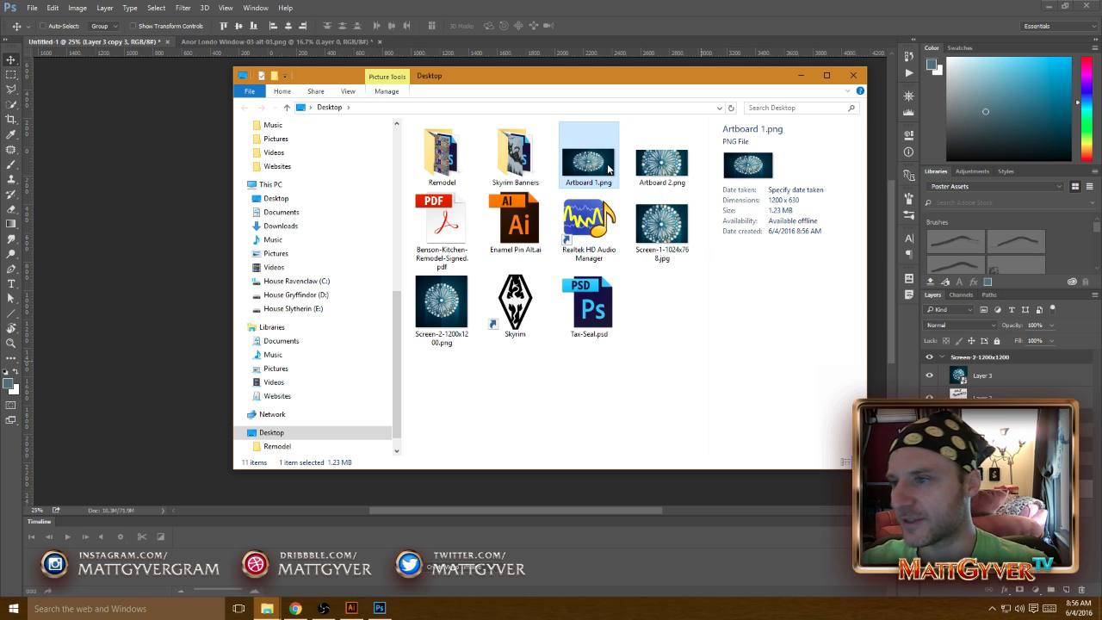
left_click(662, 162, "ctrl")
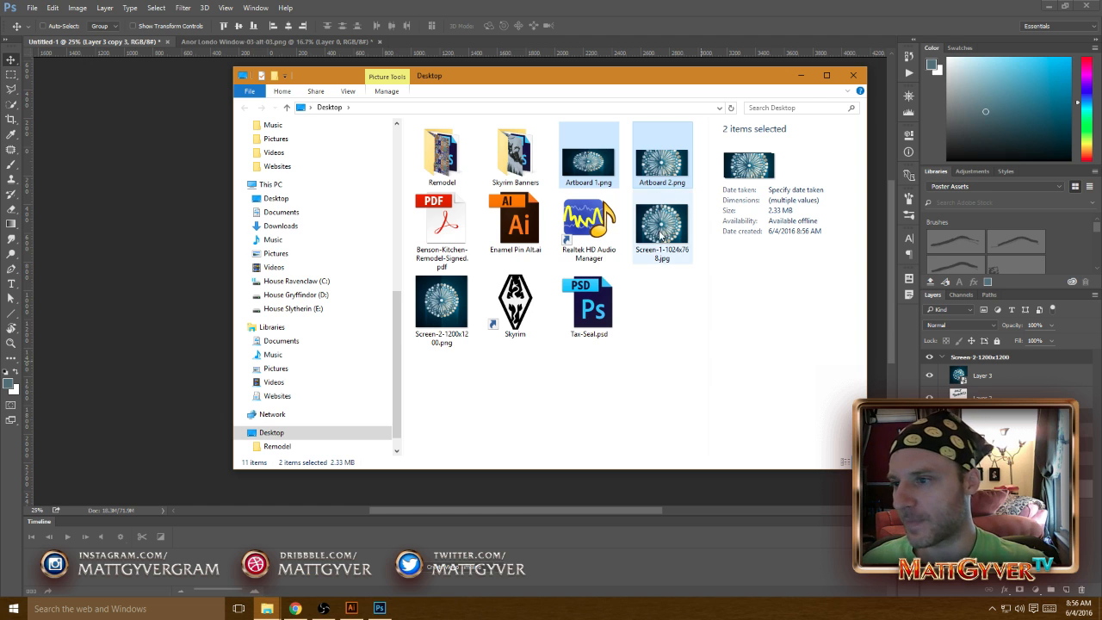
left_click(661, 228, "ctrl")
left_click(441, 306, "ctrl")
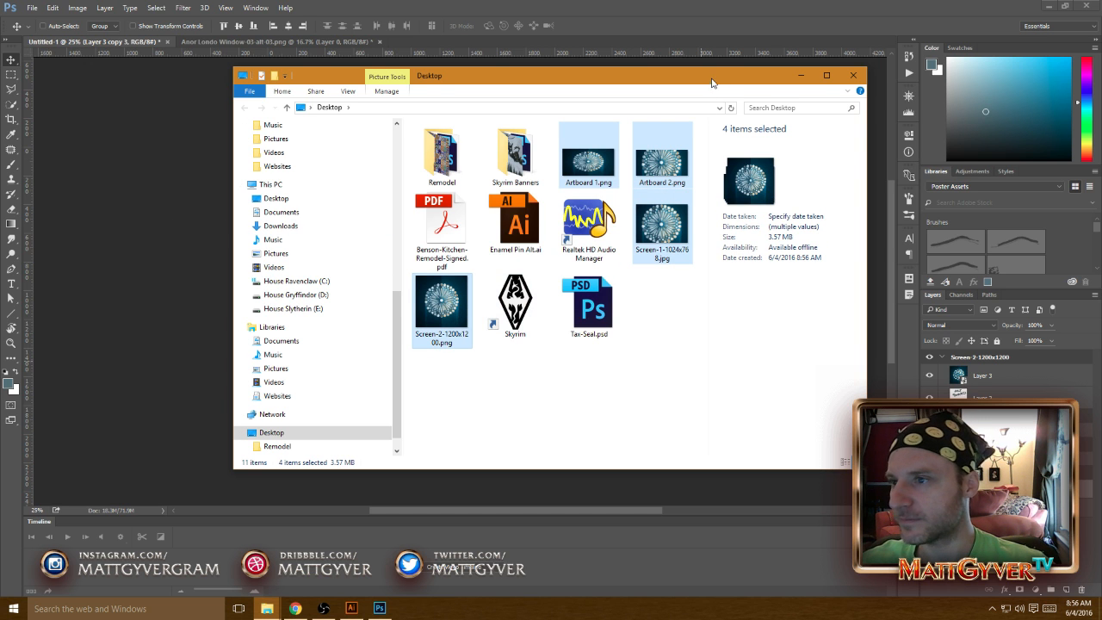
left_click(148, 210)
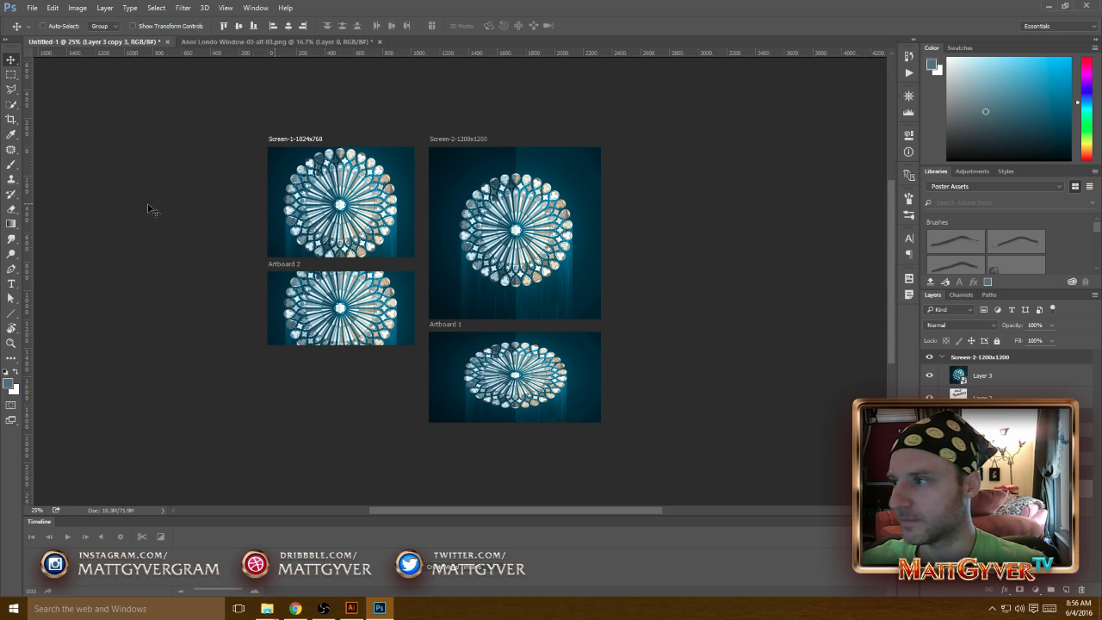
Open the Layer 3 smart object's contents and close the Anor Londo Window document without saving its changes.
double_click(952, 380)
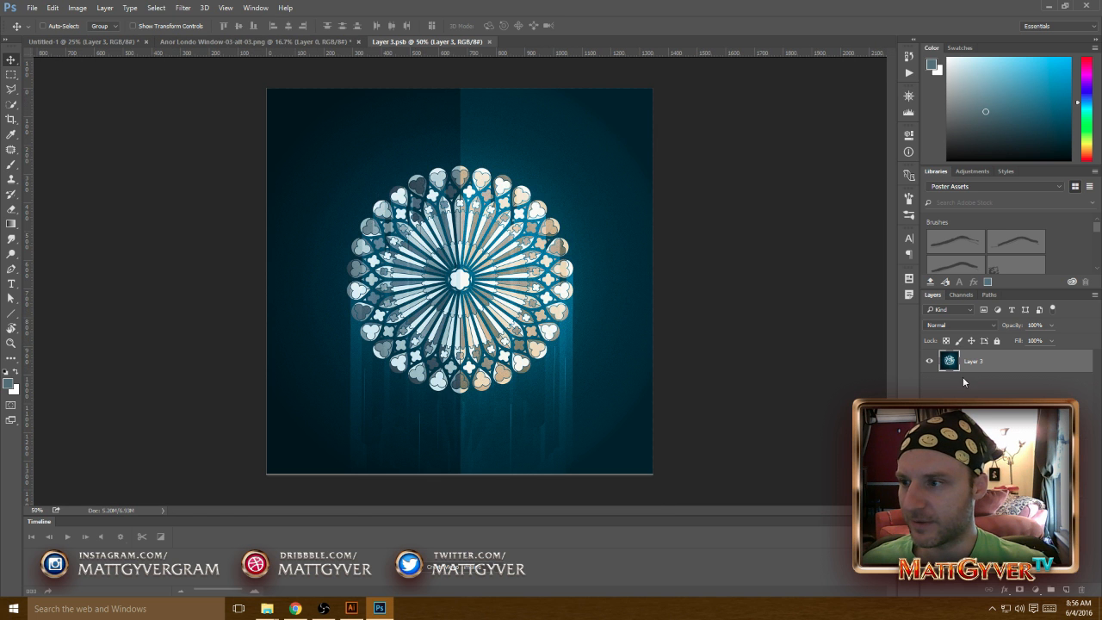
left_click(246, 41)
left_click(358, 42)
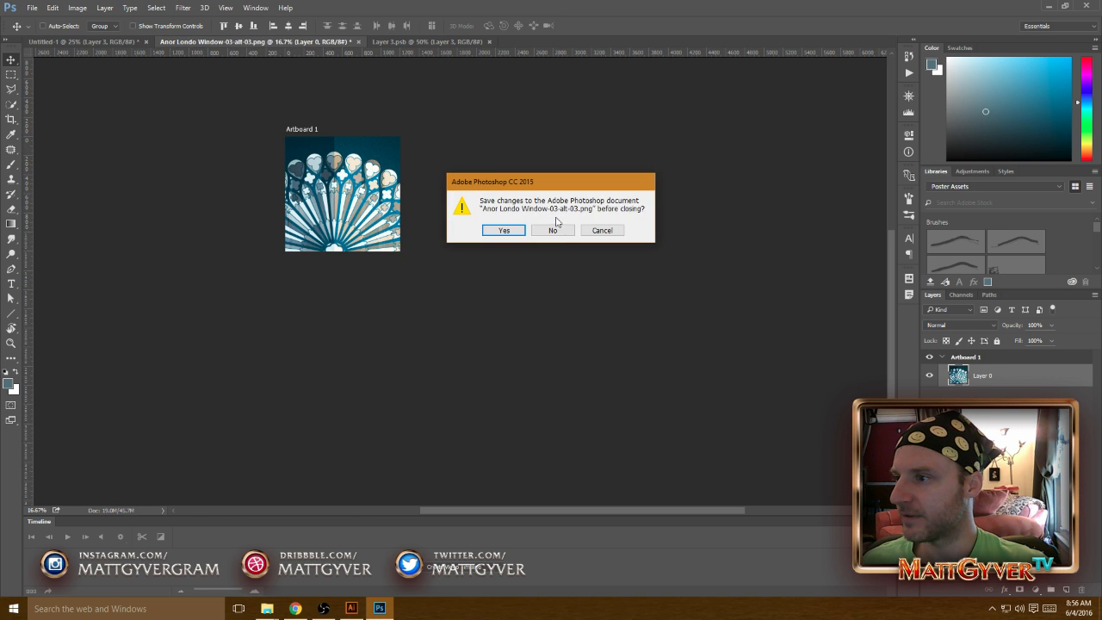
left_click(553, 229)
Arrange the two open documents side by side with the 2-up Vertical layout and slightly widen the smart object's view.
left_click(182, 8)
mouse_move(244, 11)
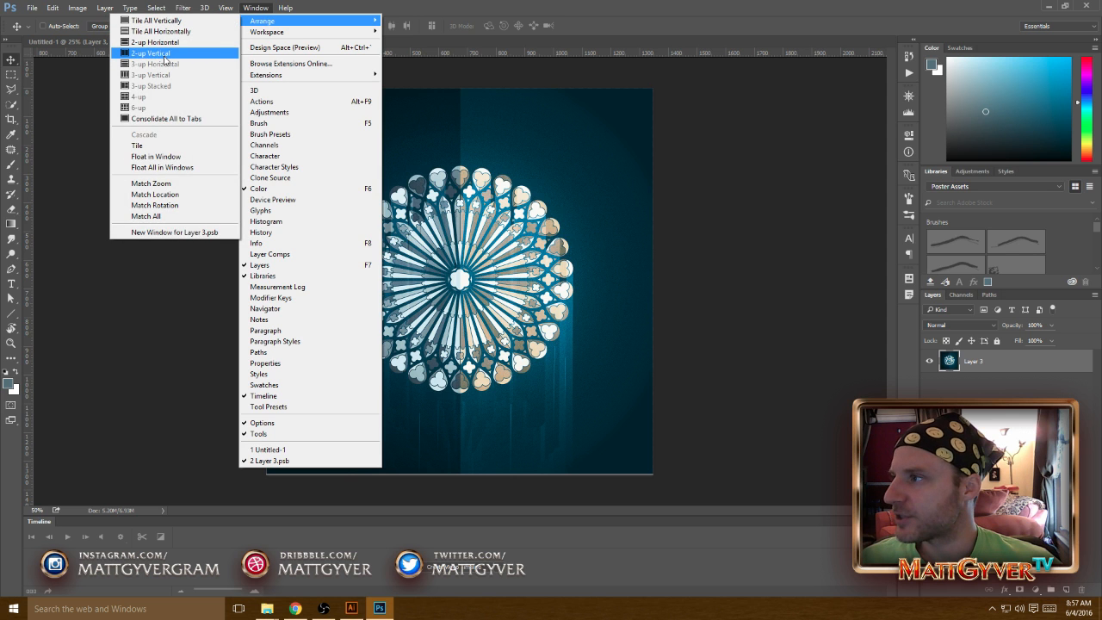
left_click(162, 54)
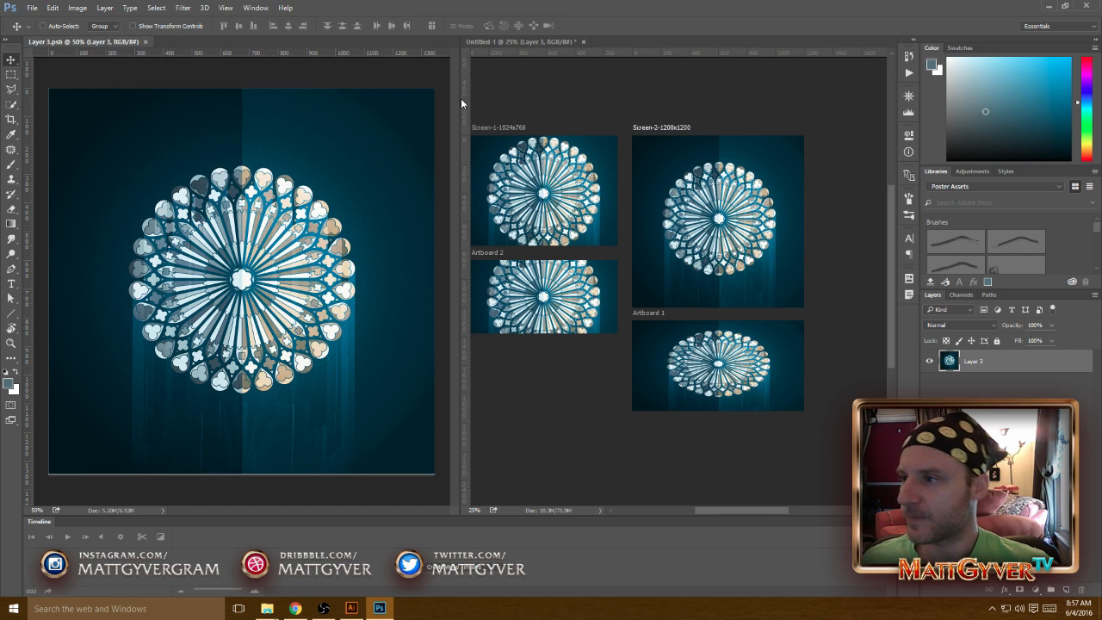
left_click_drag(458, 98, 481, 98)
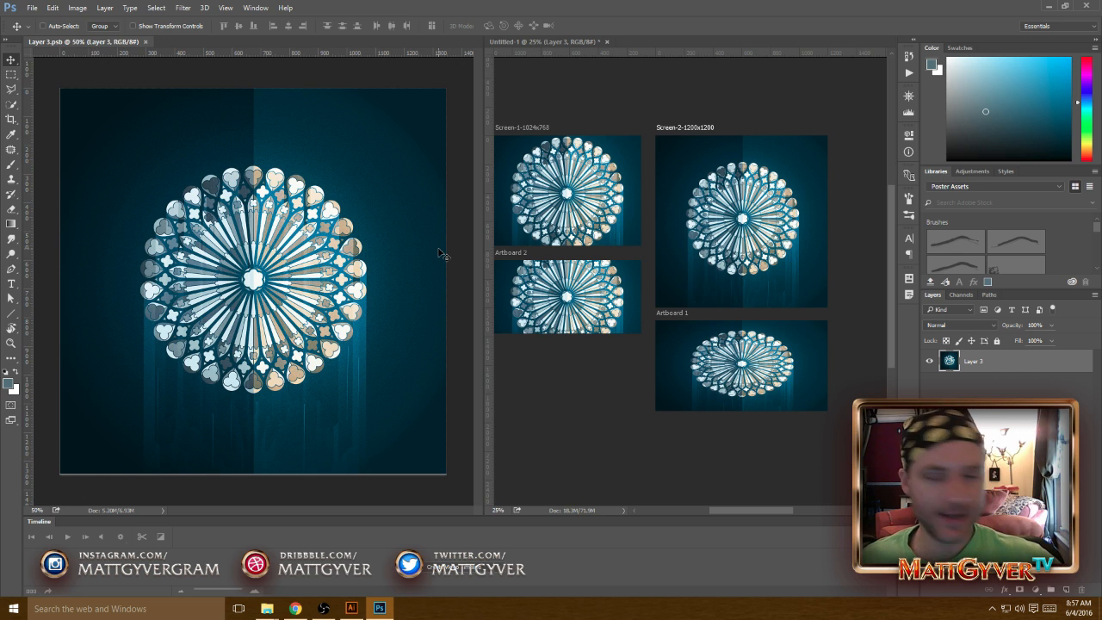
Go through the image layers of the individual artboards and look at the Convert to Smart Object option for Layer 3.
key("ctrl+Tab")
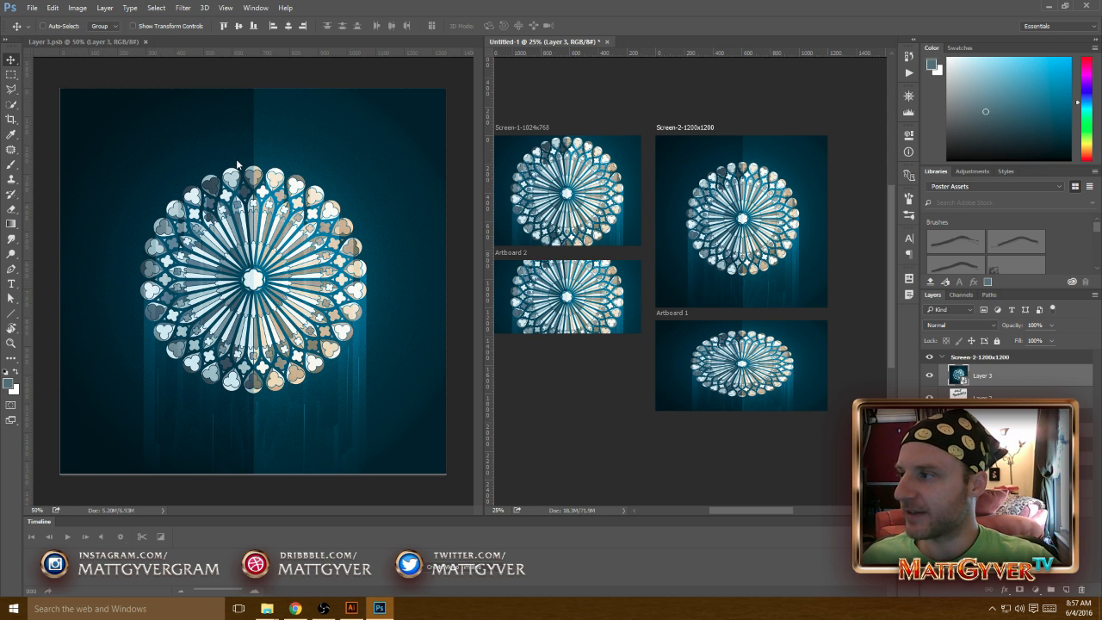
left_click_drag(245, 166, 748, 223)
key("Delete")
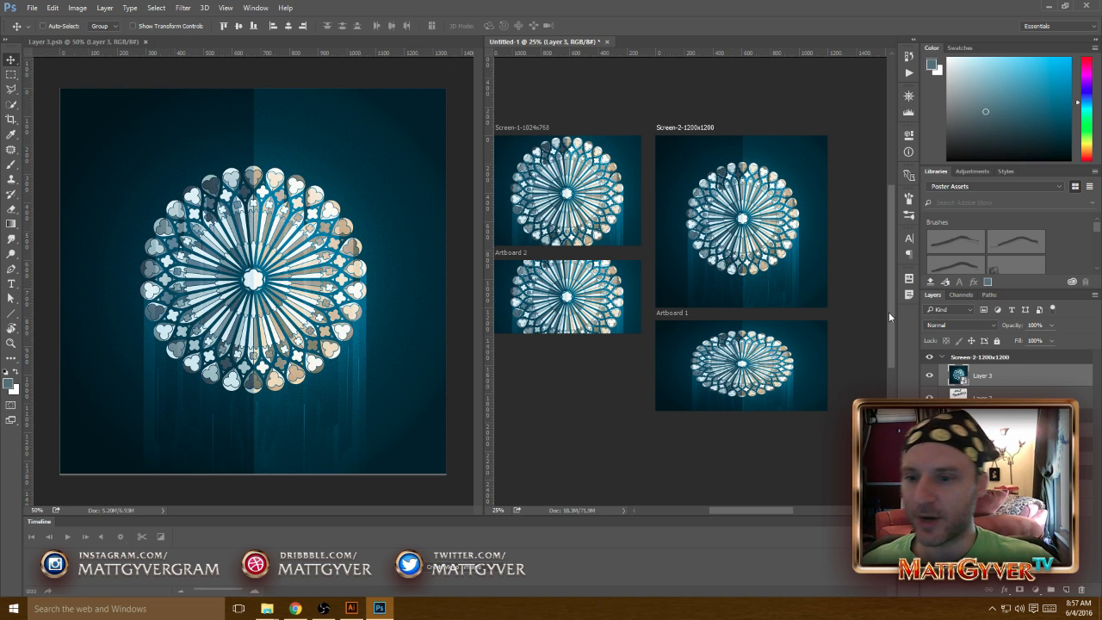
left_click(999, 430)
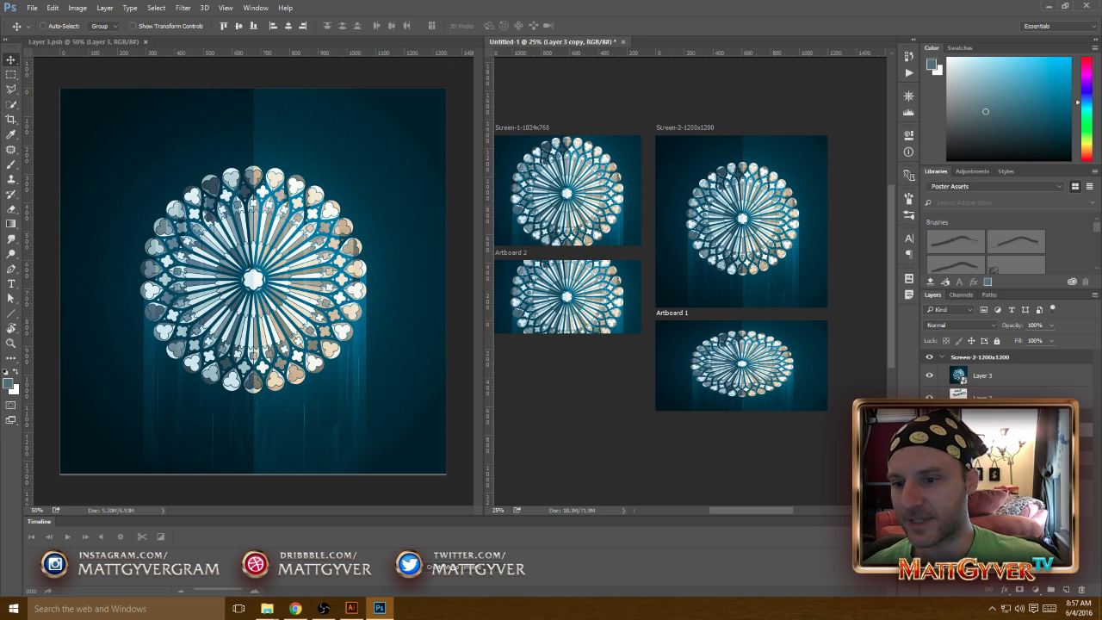
left_click(998, 459)
left_click(999, 489)
left_click(984, 384)
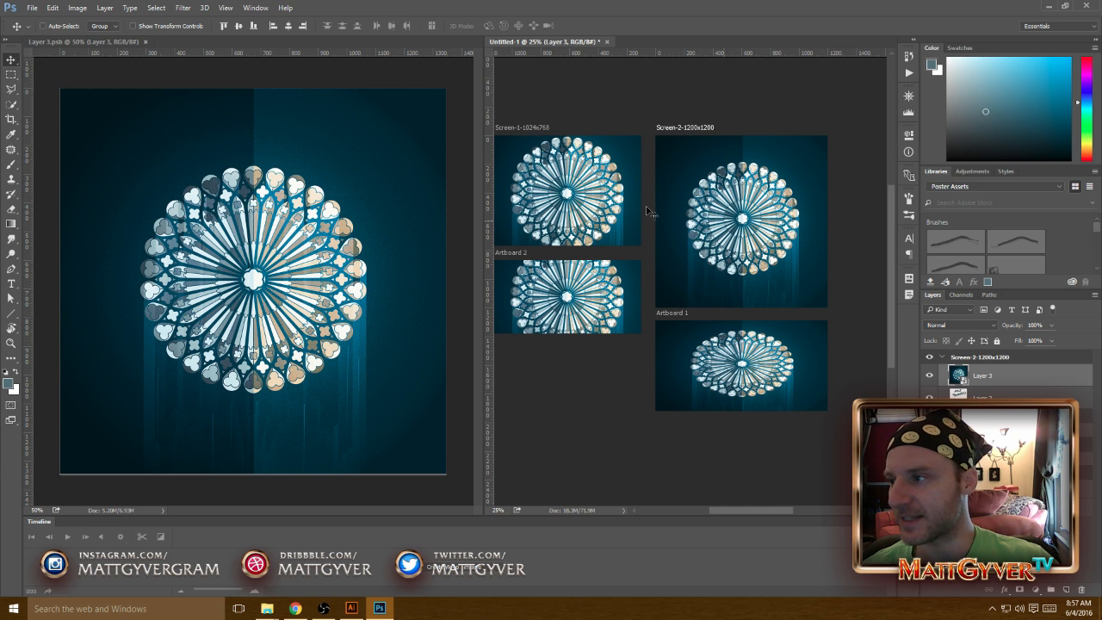
right_click(997, 380)
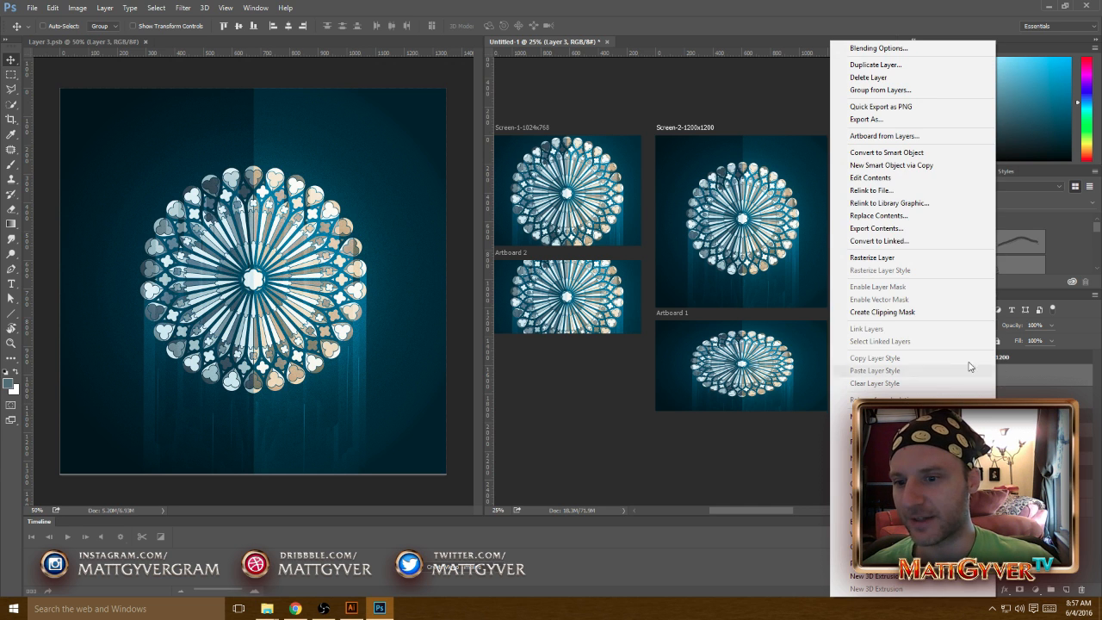
left_click(888, 155)
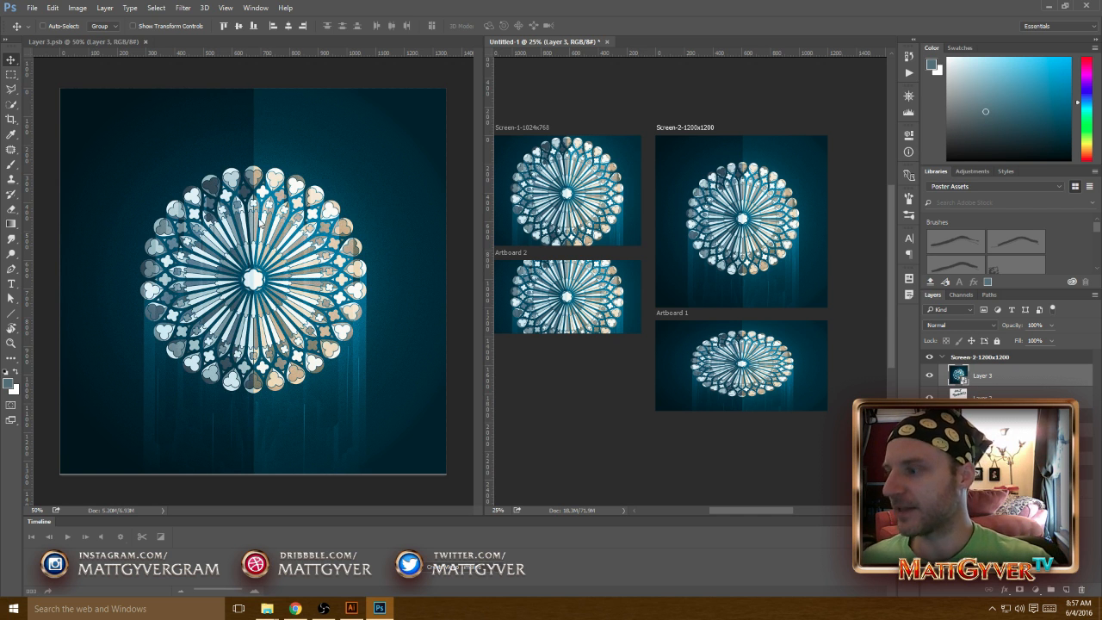
Choose the Brush tool and set the foreground colour to orange-red #cb4d09.
key("b")
left_click(9, 383)
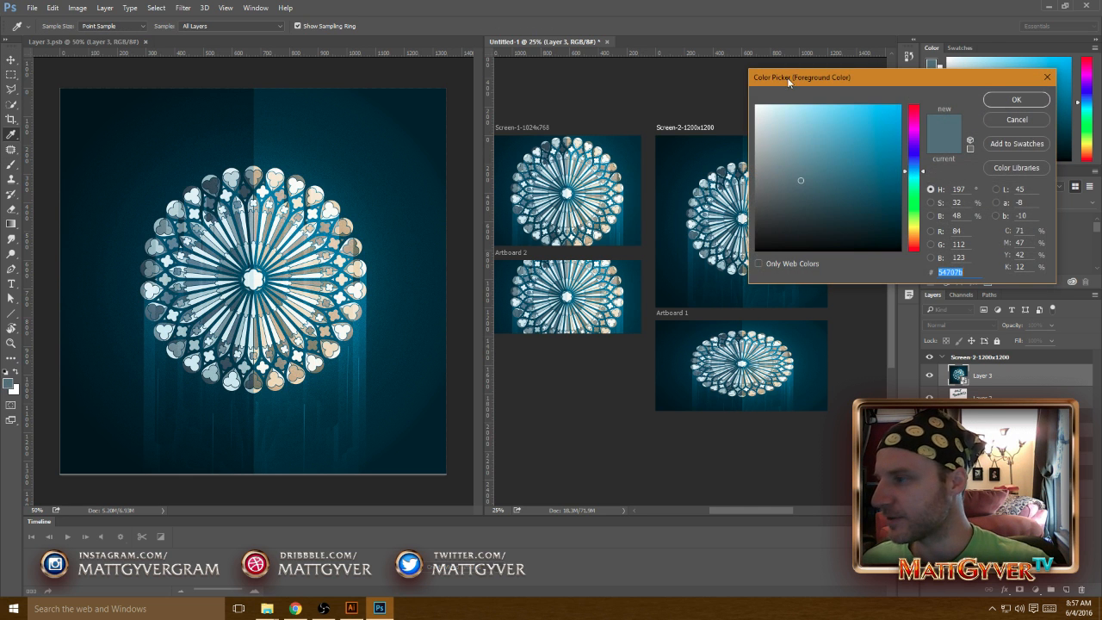
left_click_drag(915, 231, 917, 245)
left_click_drag(880, 150, 893, 134)
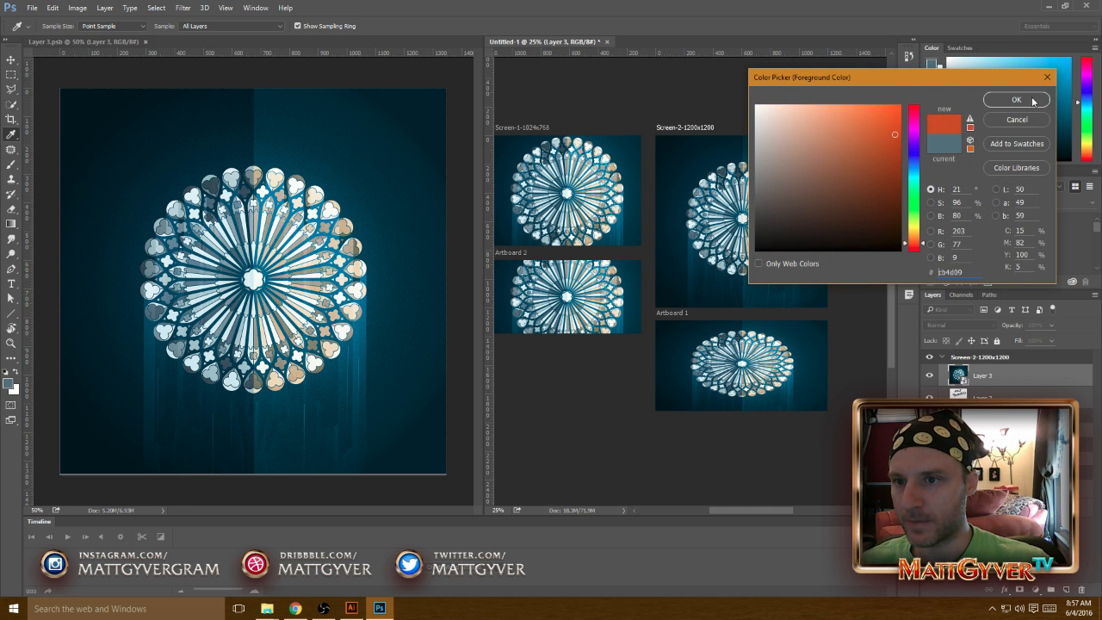
left_click(1032, 100)
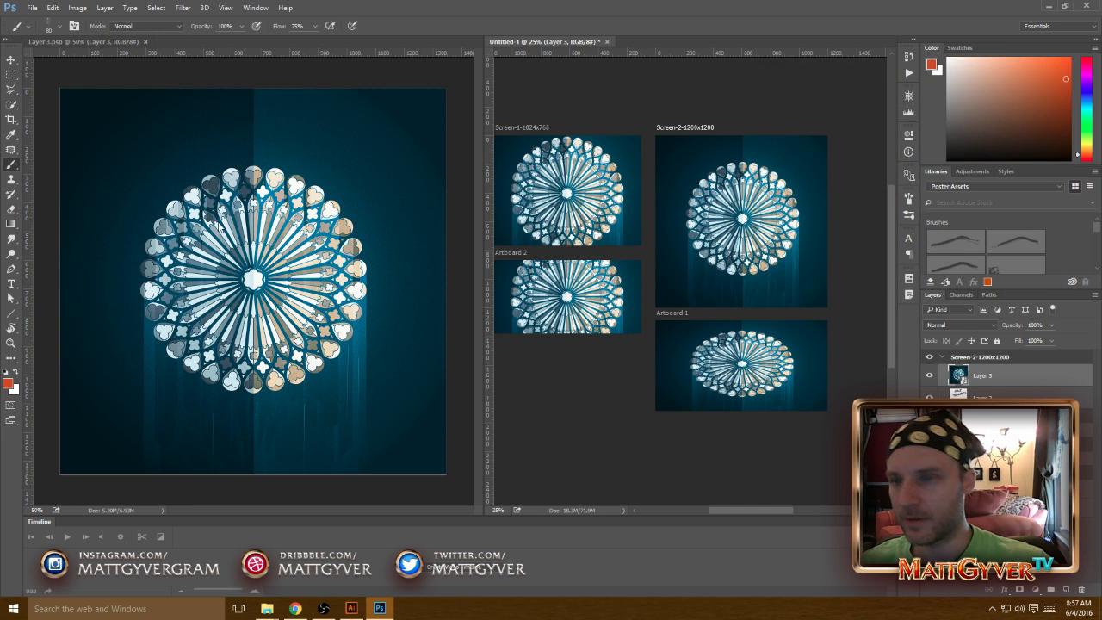
Paint two eyes and a smile over the round window in the Layer 3 smart object and save it to update the artboards.
left_click(188, 270)
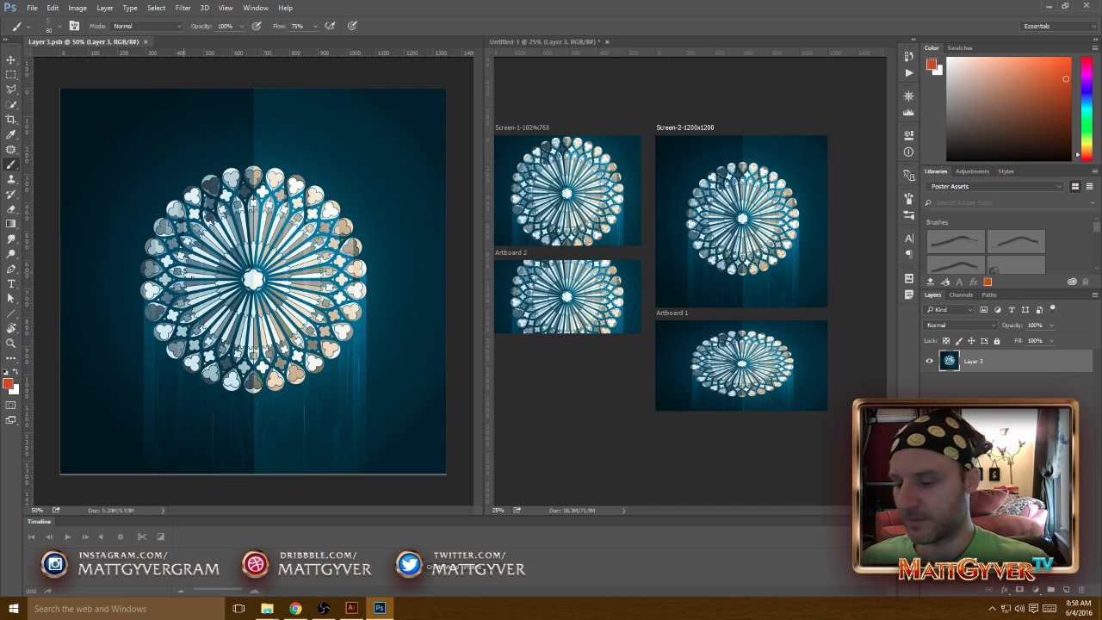
left_click(191, 250)
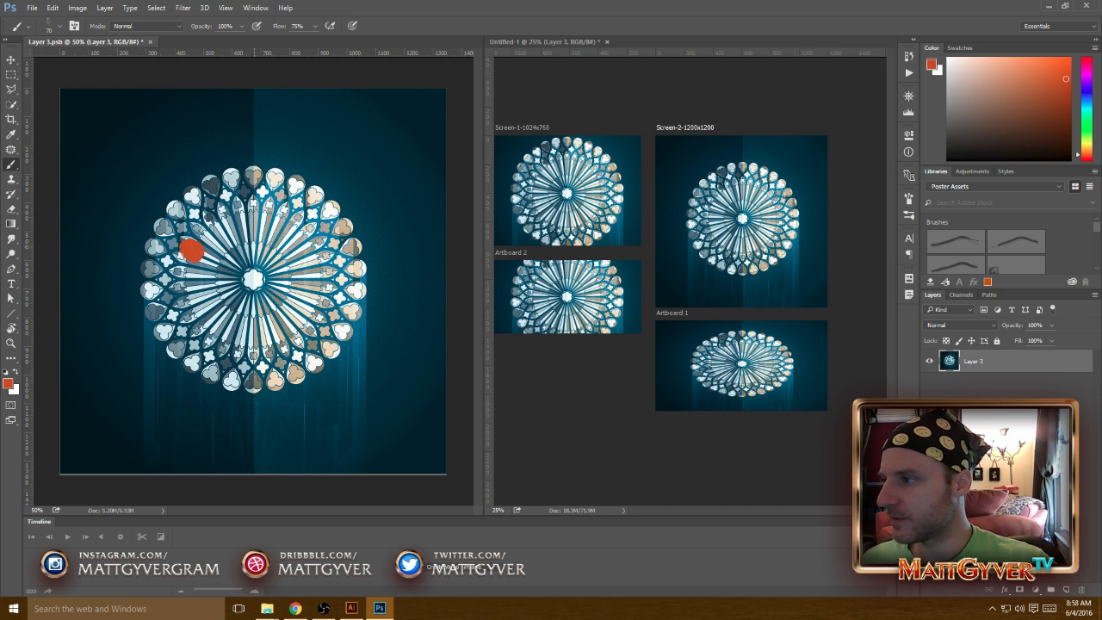
left_click(287, 235)
left_click_drag(201, 315, 289, 289)
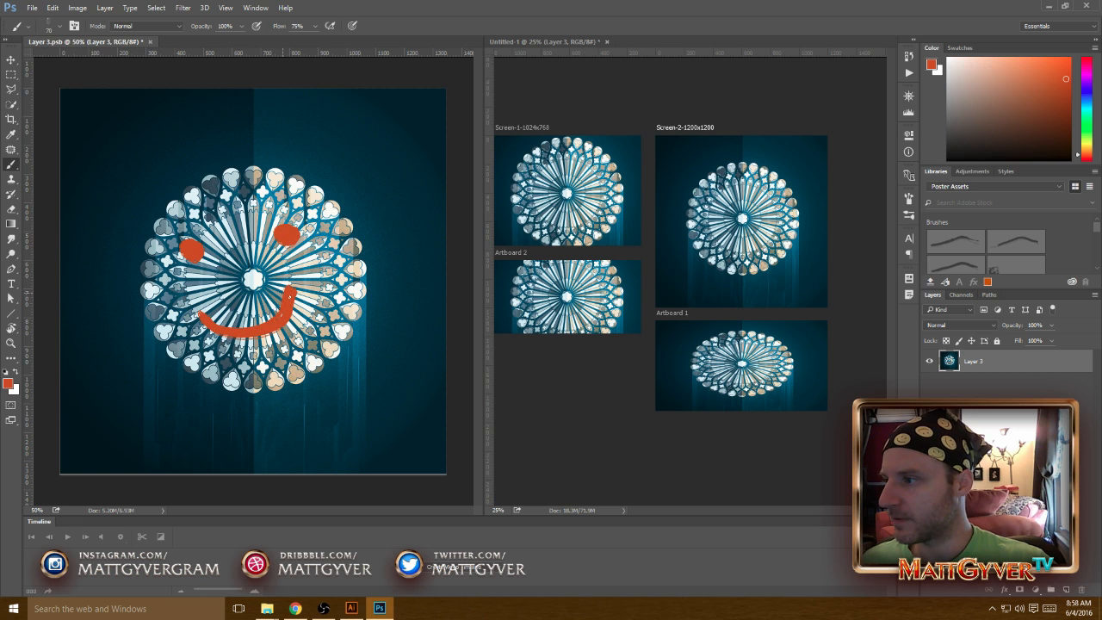
key("ctrl+s")
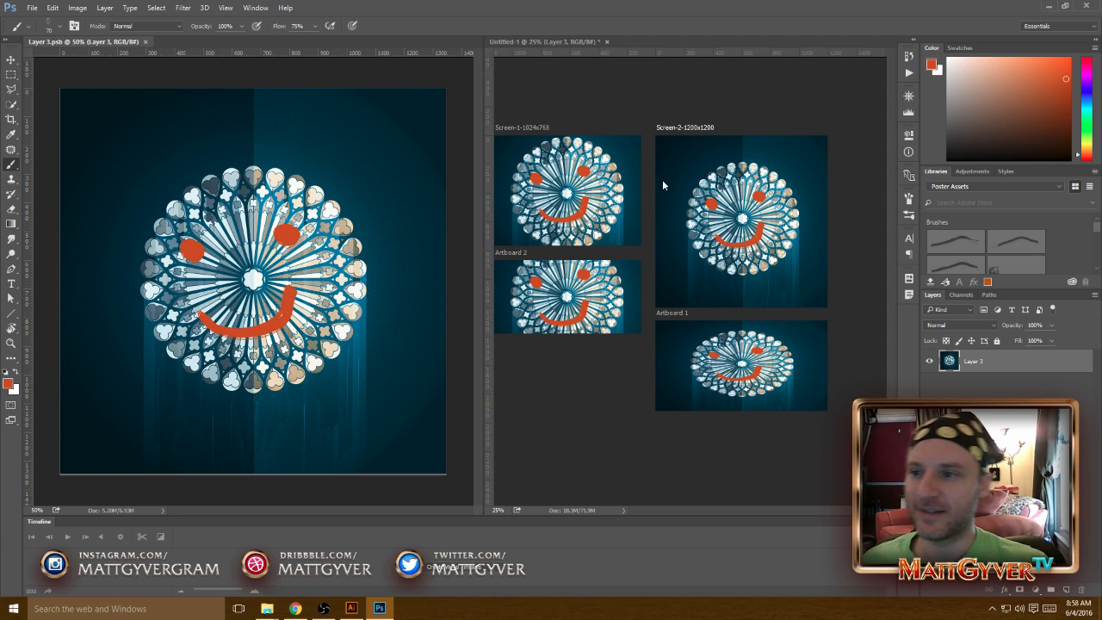
Paint two curved whisker strokes beside the smile in the Layer 3 smart object and save it to update the artboards.
left_click(554, 40)
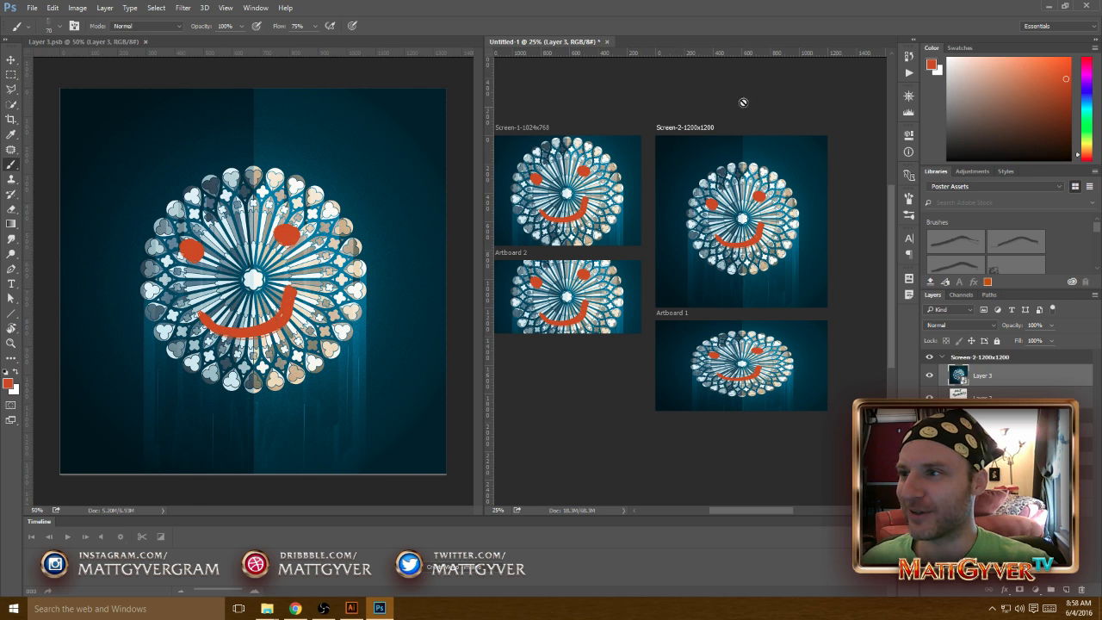
left_click(973, 357)
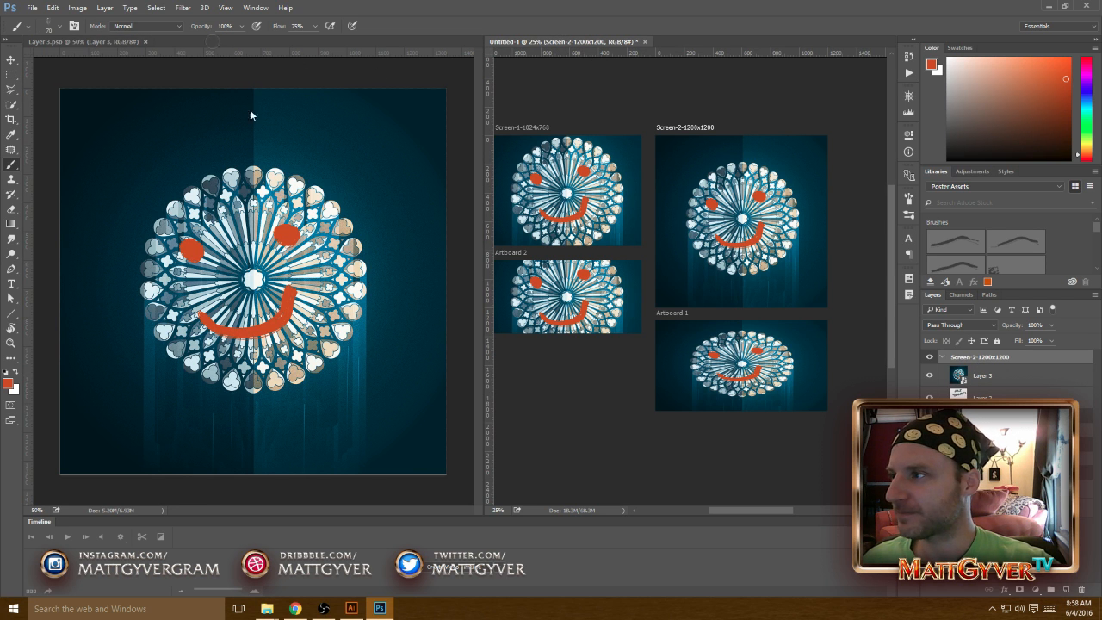
left_click(145, 67)
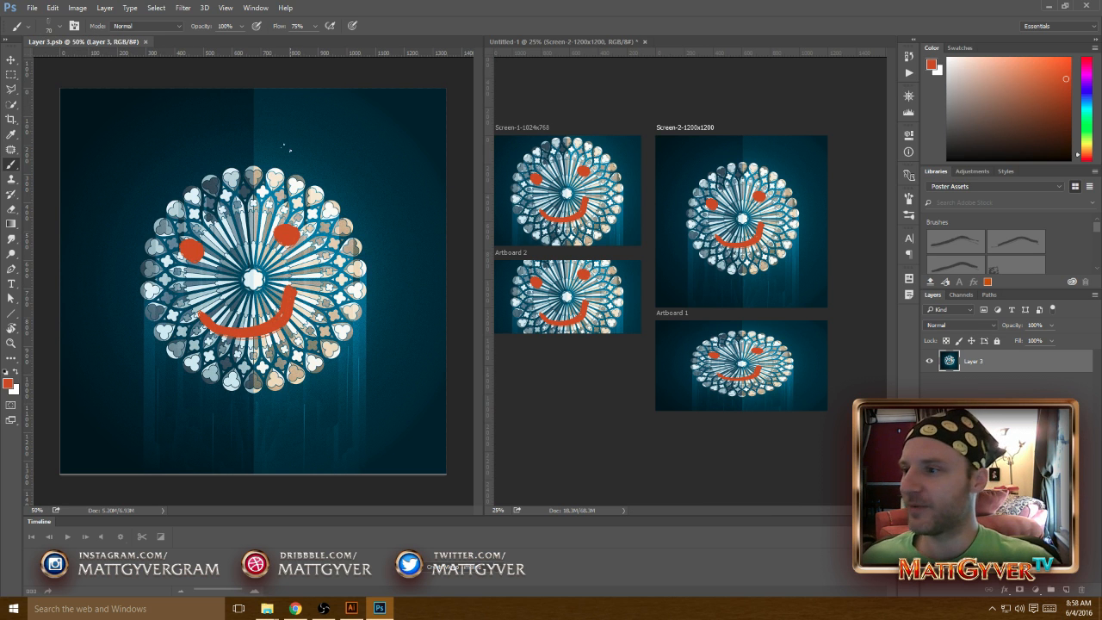
mouse_move(284, 267)
left_mouse_down()
mouse_move(348, 250)
mouse_move(203, 291)
mouse_move(117, 298)
left_mouse_up()
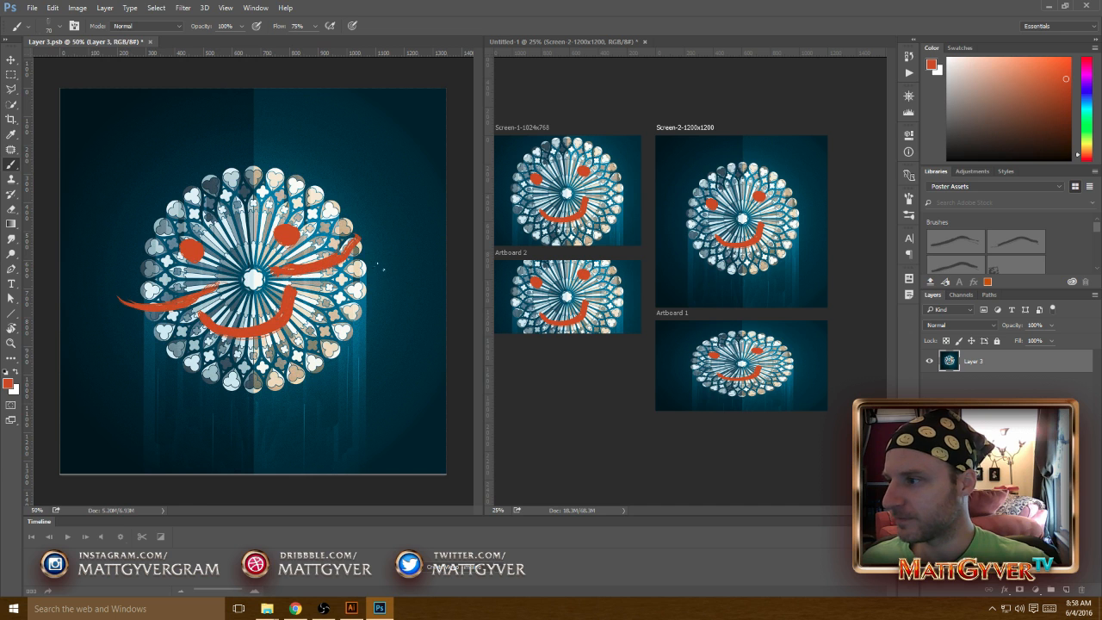
key("ctrl+s")
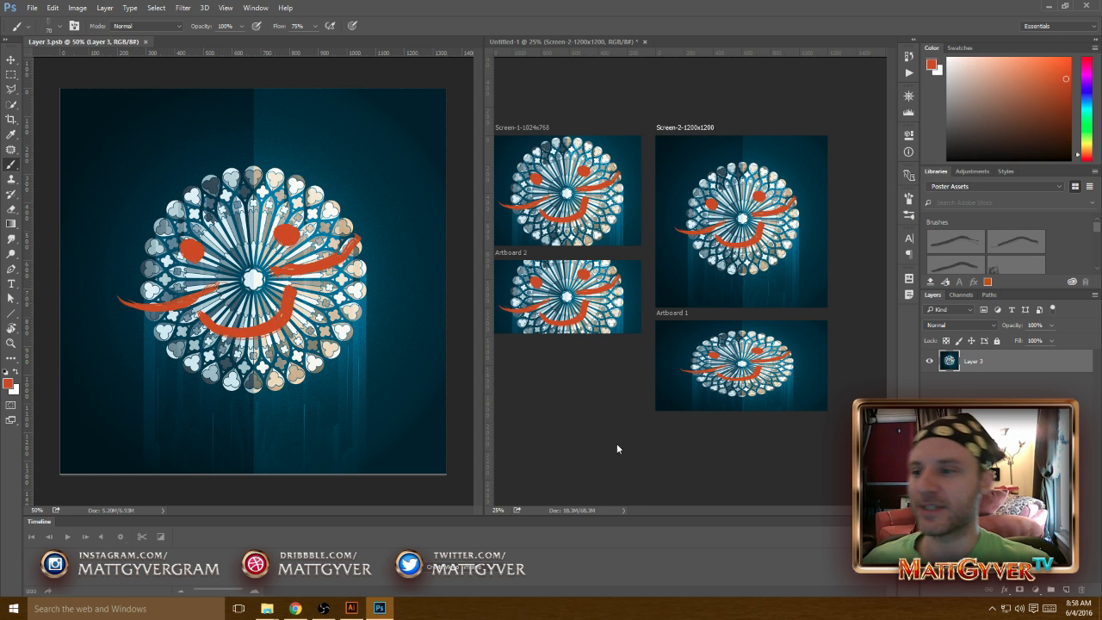
Widen the smart object's view in the side-by-side layout and zoom the artboard document out to 16.67% to fit all four artboards.
left_click(620, 398)
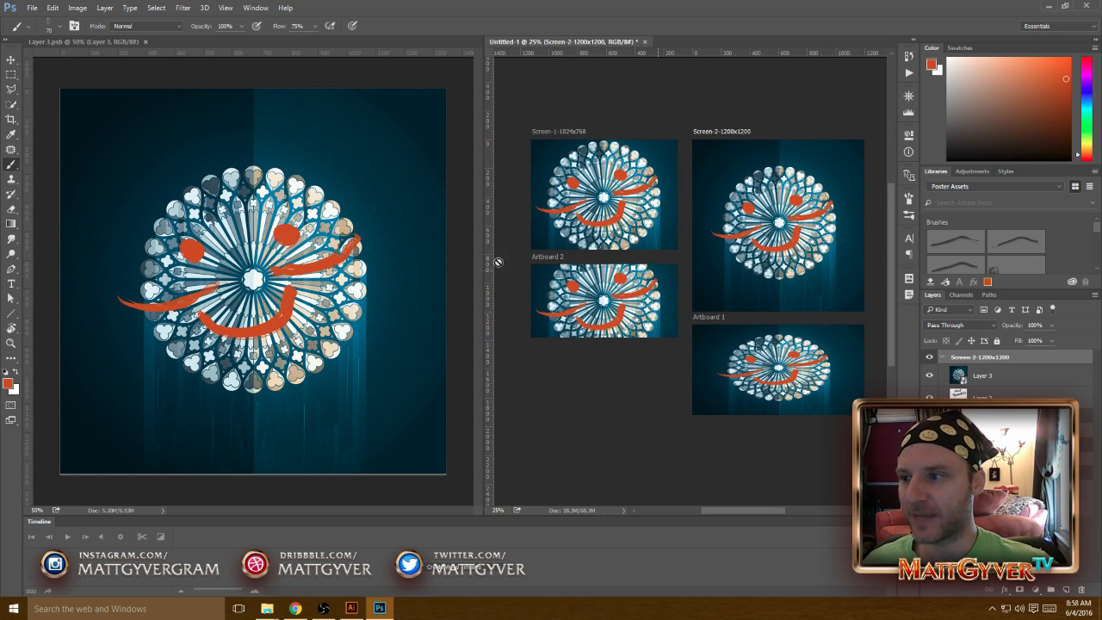
left_click(482, 251)
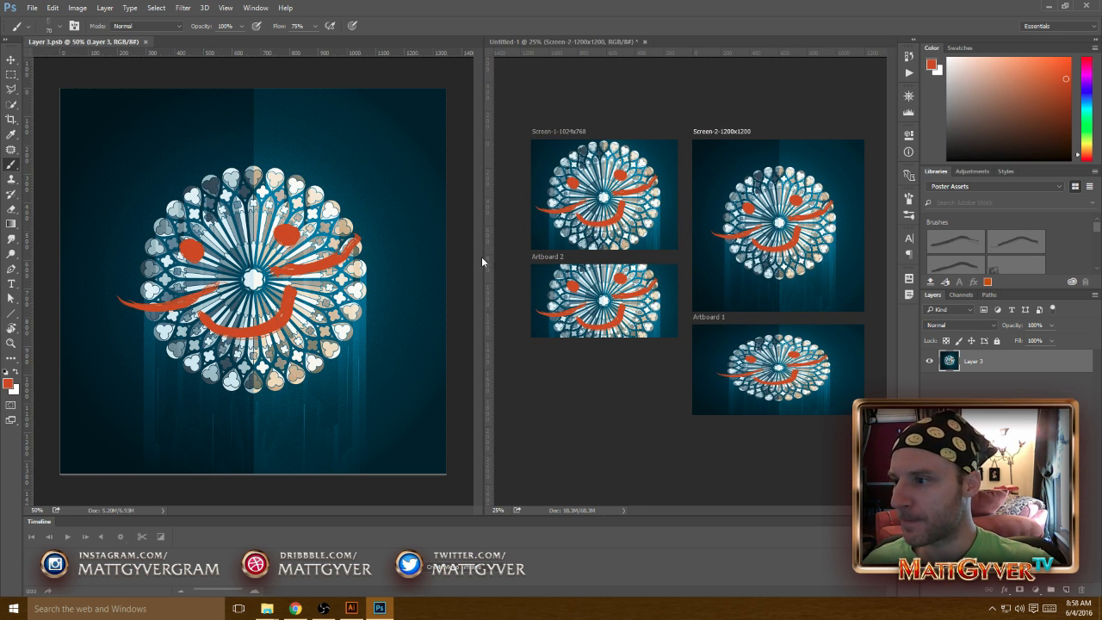
left_click_drag(483, 259, 533, 258)
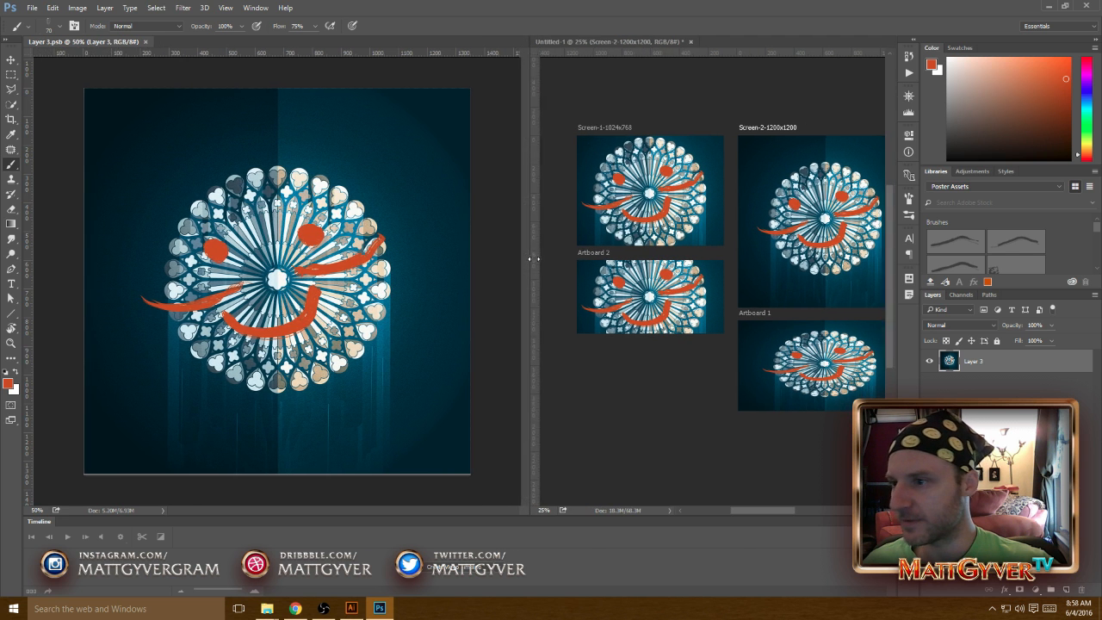
left_click(734, 332)
key("ctrl+minus")
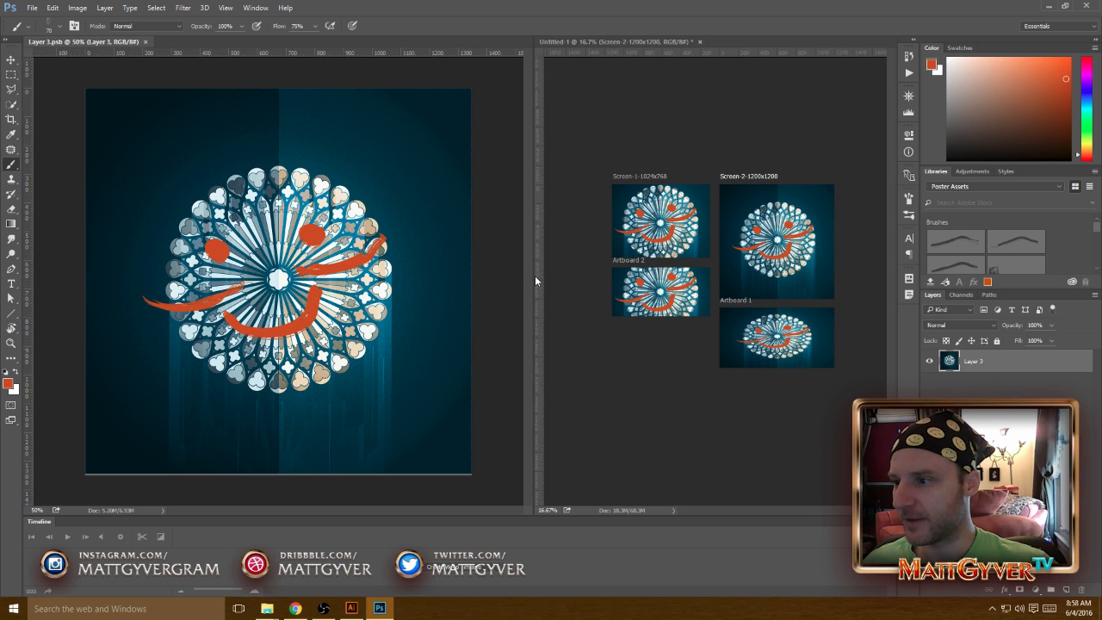
left_click_drag(533, 280, 627, 271)
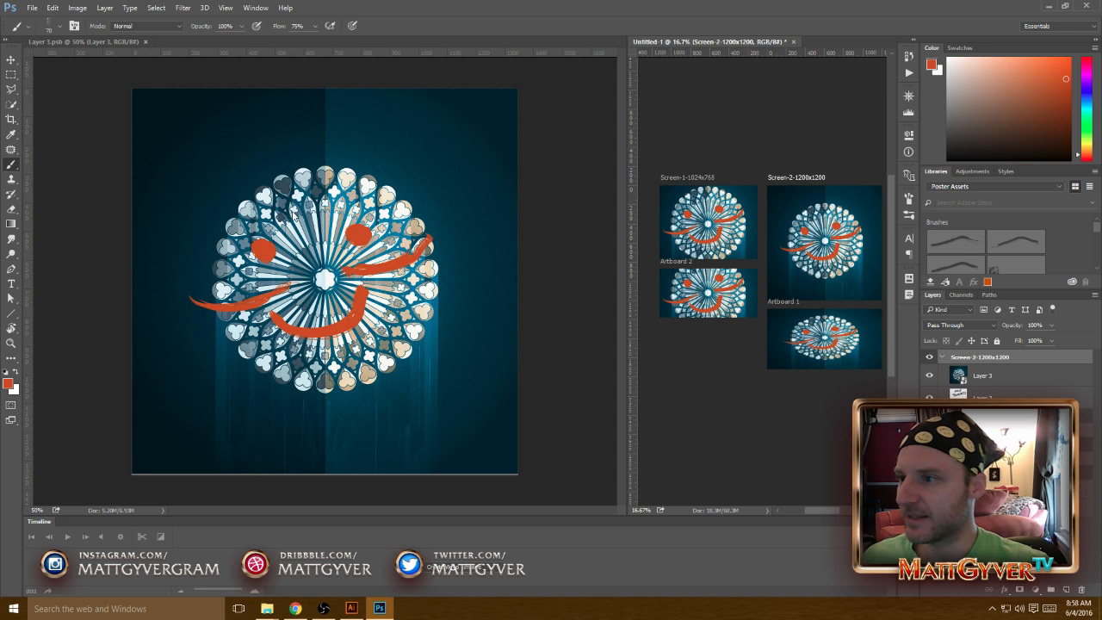
left_click(353, 258)
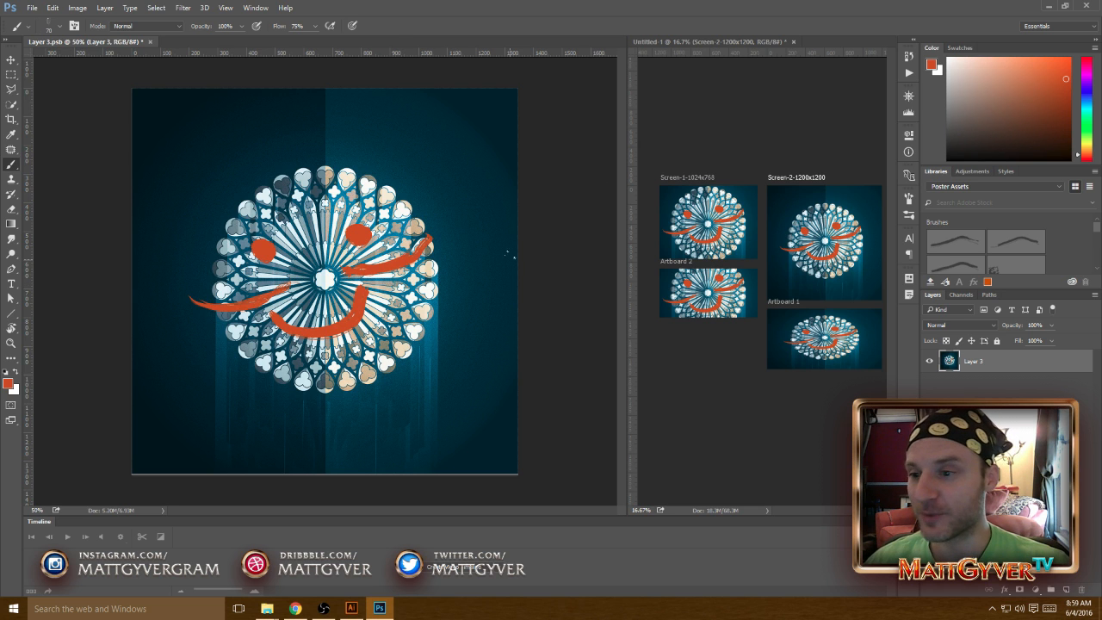
left_click(805, 173)
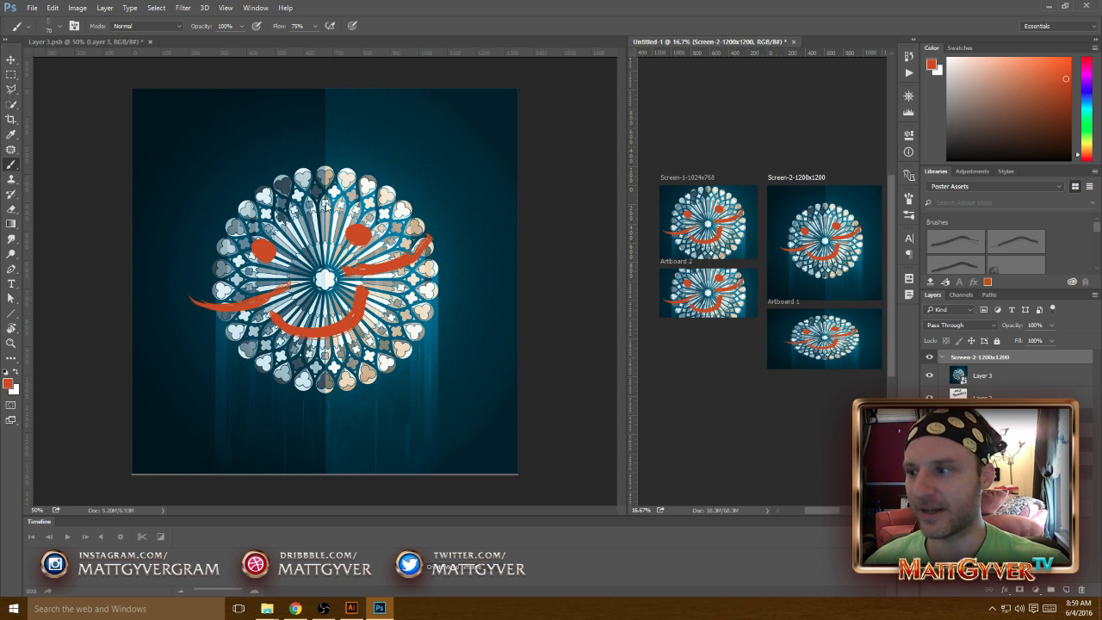